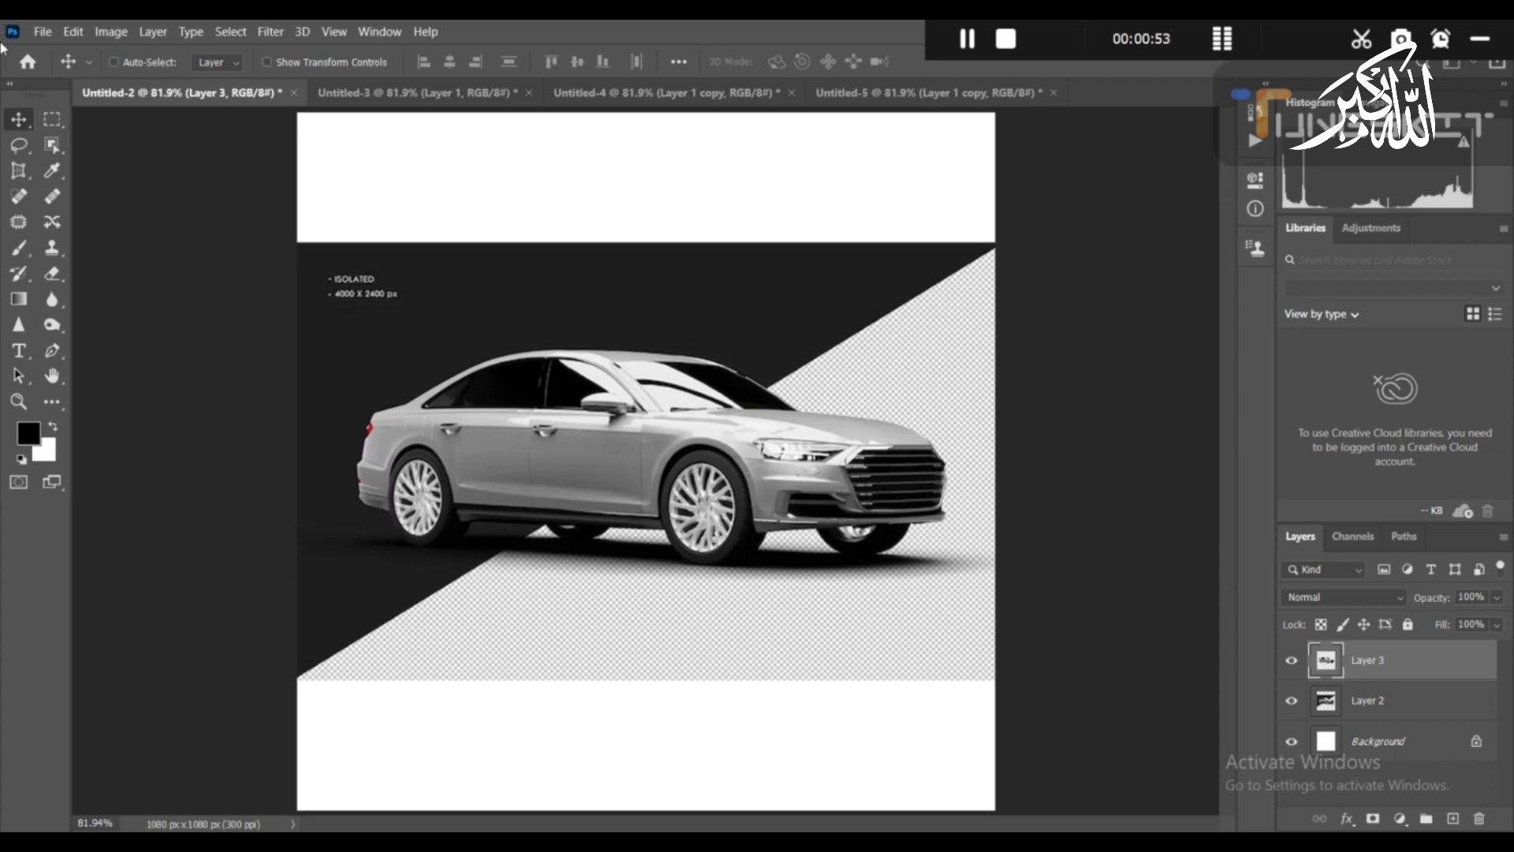
# Activate the freehand Lasso tool and compare the grey sedan image with the Drive Luxury Car poster in the open documents.
pyautogui.click(17, 146)
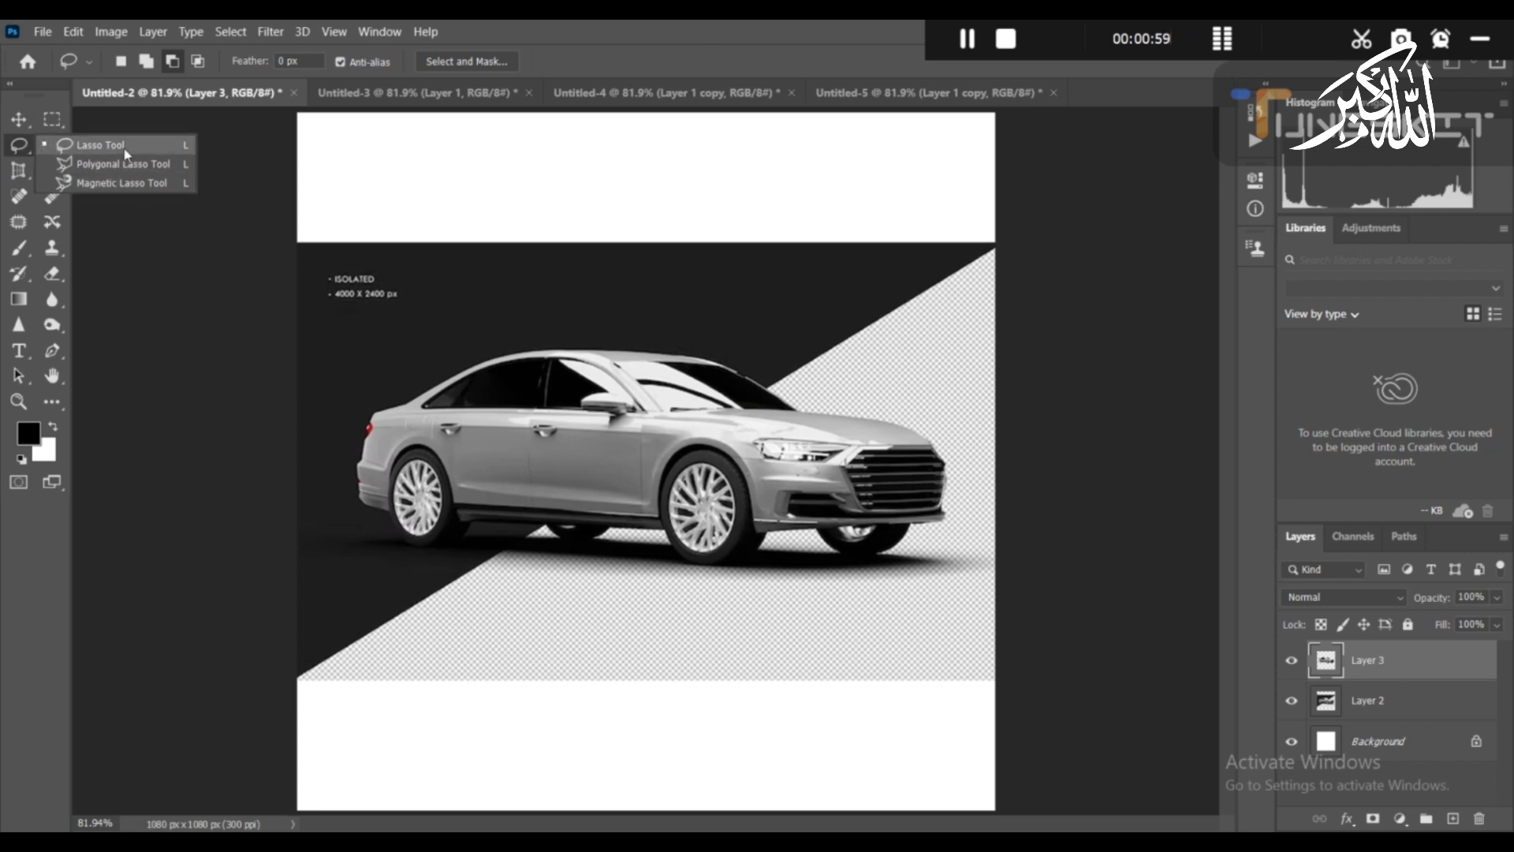
pyautogui.click(19, 144)
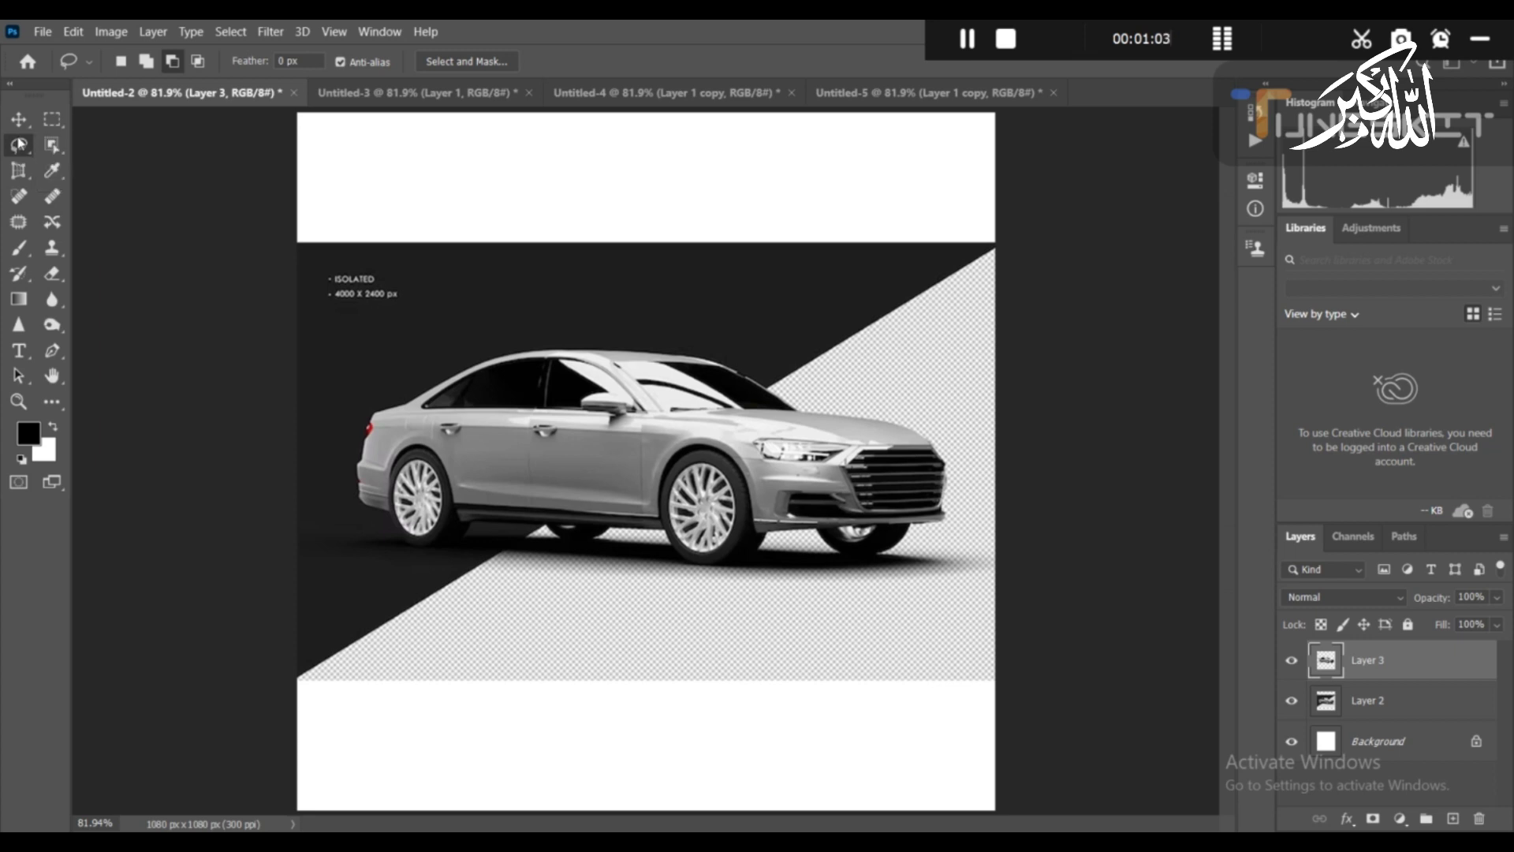
pyautogui.click(322, 95)
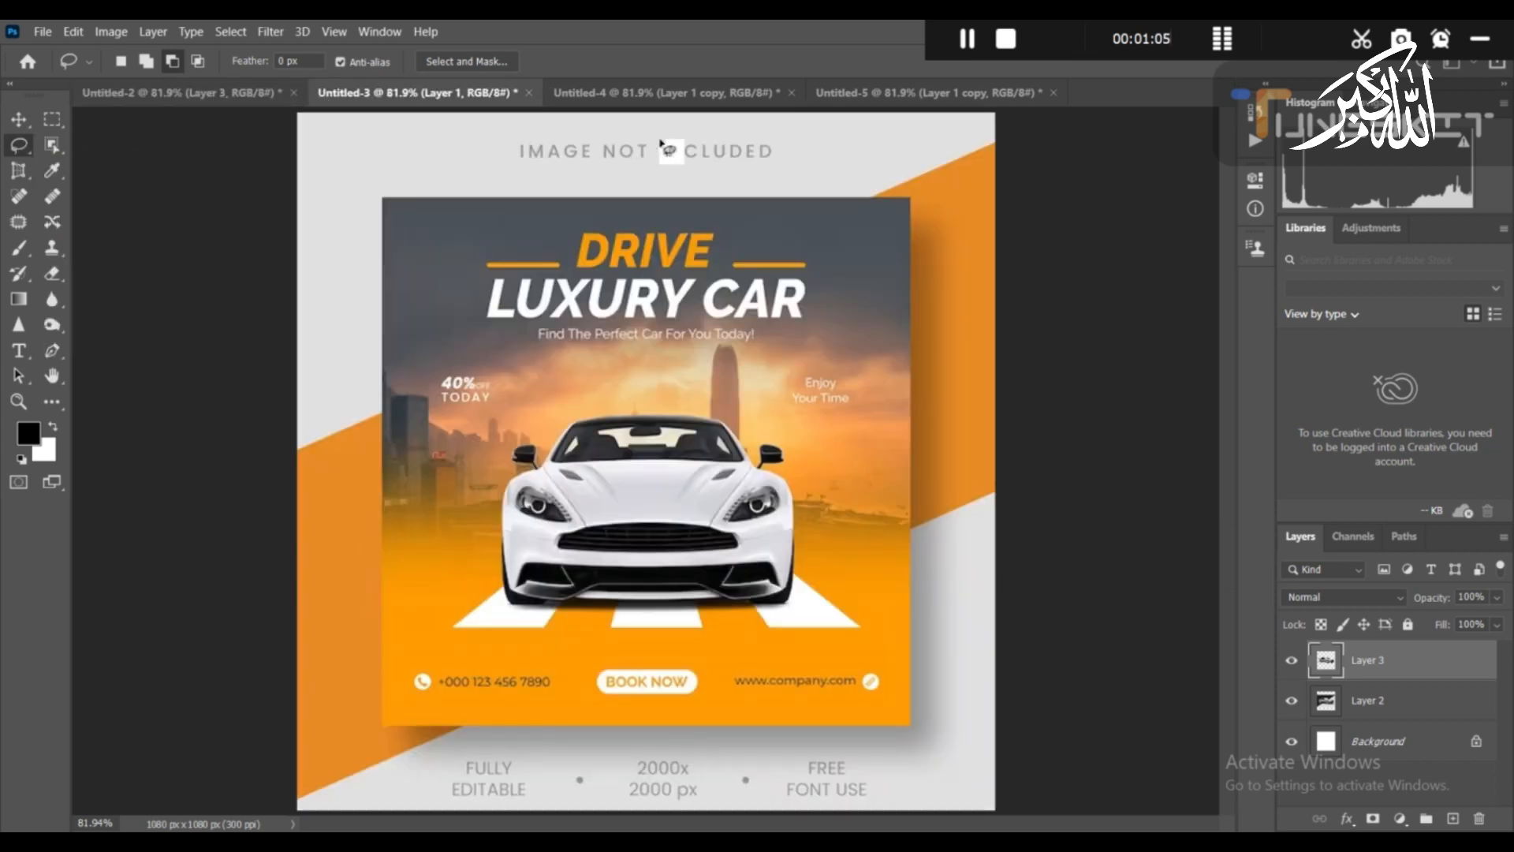
pyautogui.click(665, 97)
pyautogui.click(847, 94)
pyautogui.click(429, 94)
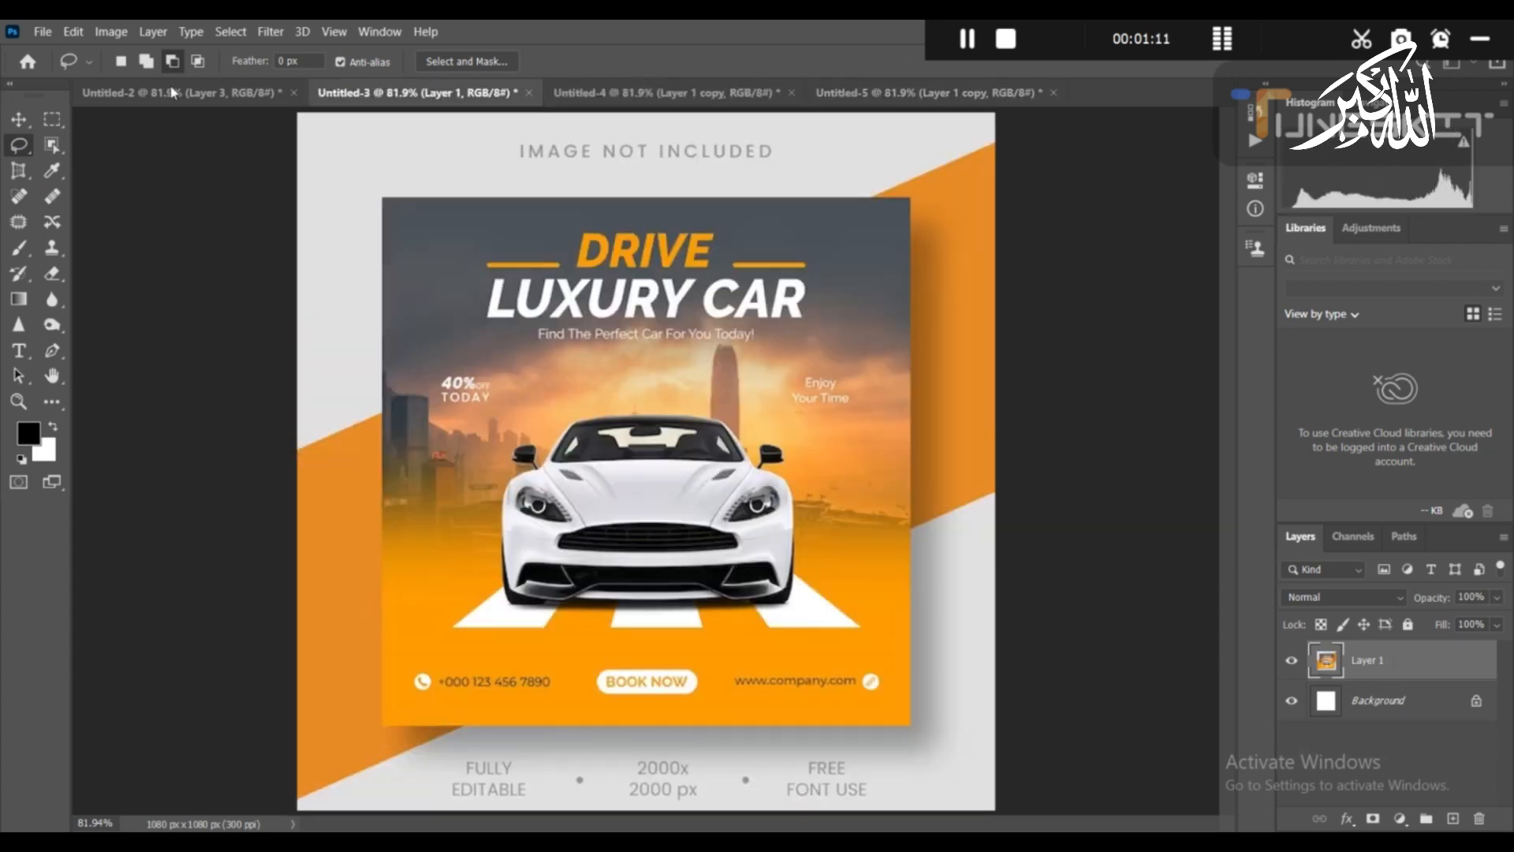
pyautogui.click(172, 92)
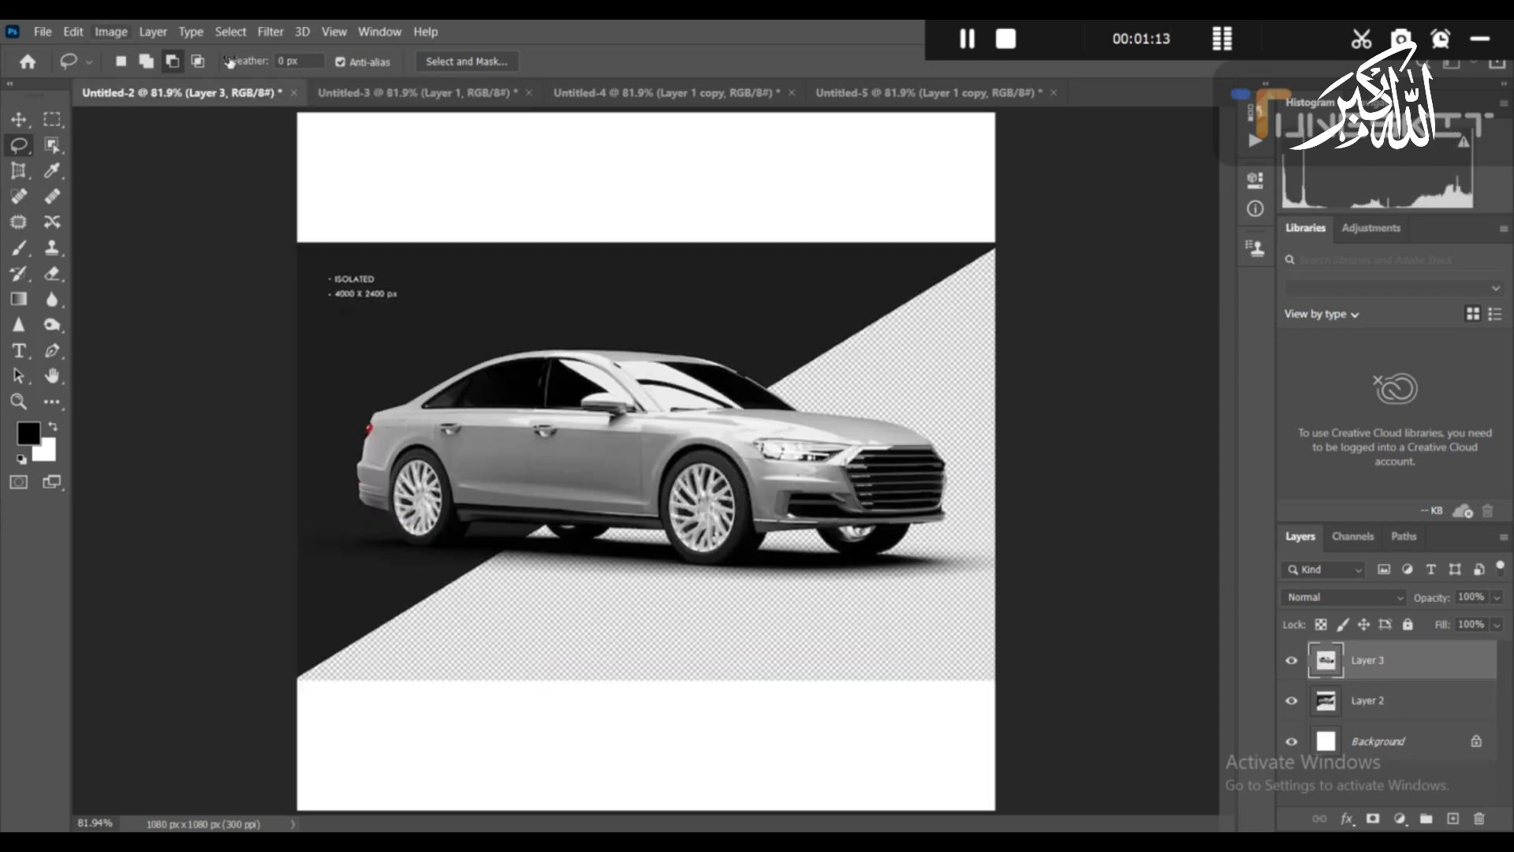
pyautogui.click(386, 96)
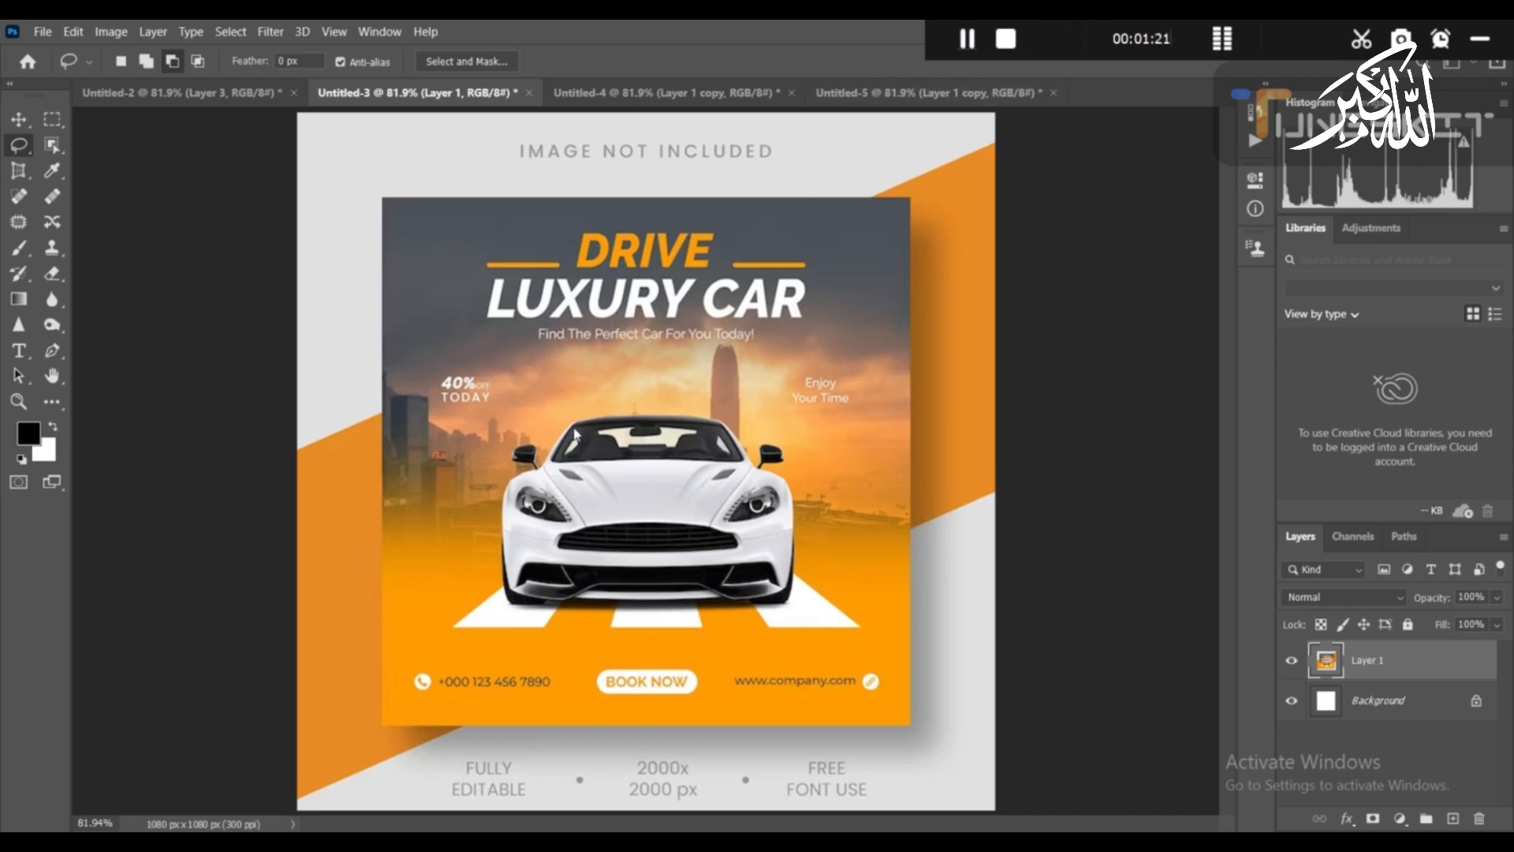
pyautogui.click(158, 90)
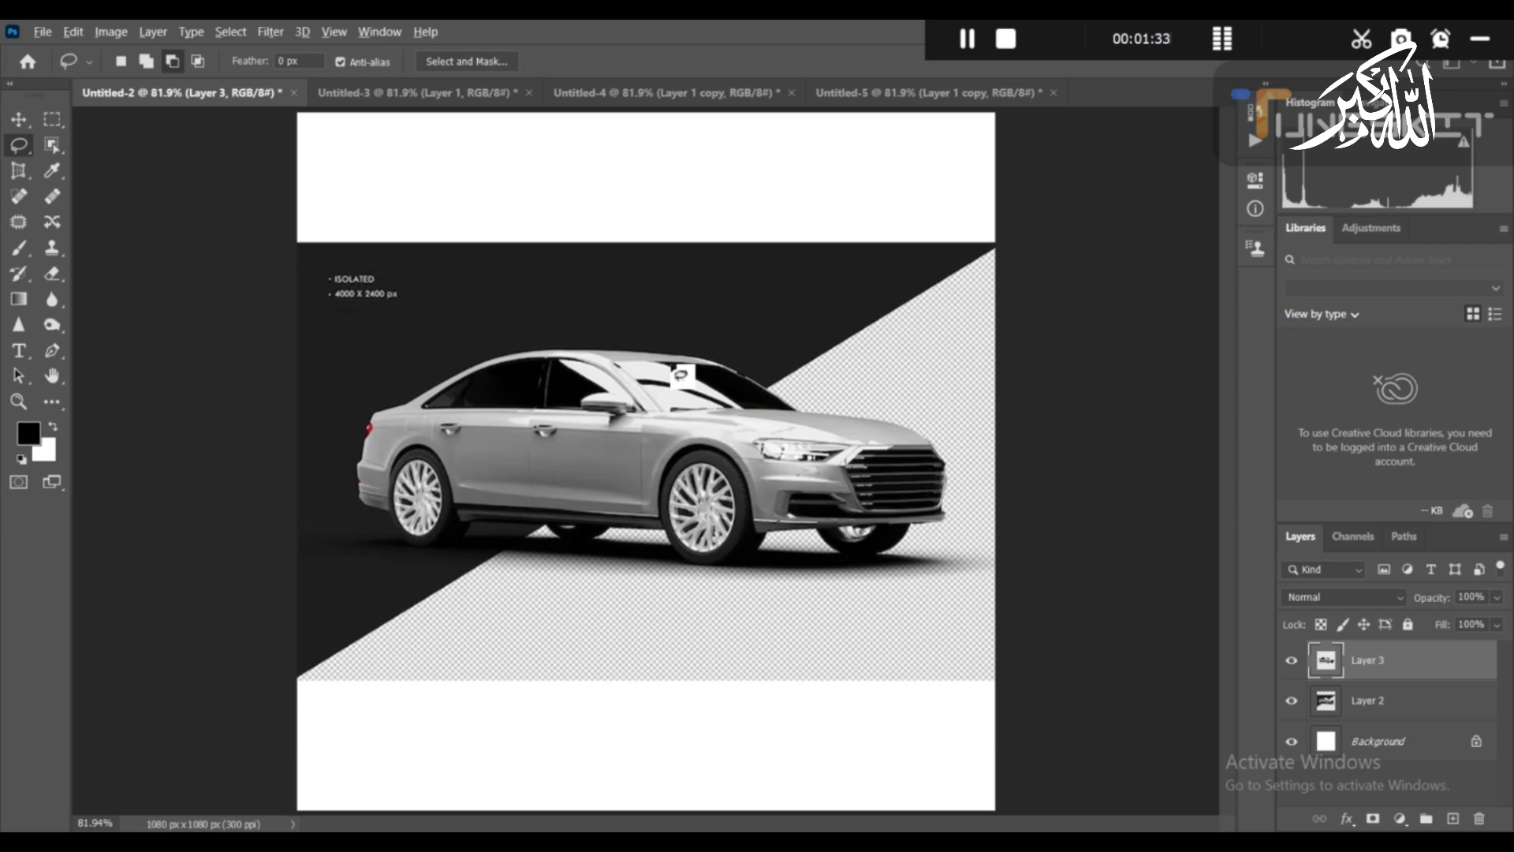
# Delete Layer 3 from the grey sedan document.
pyautogui.scroll(3, 683, 375)
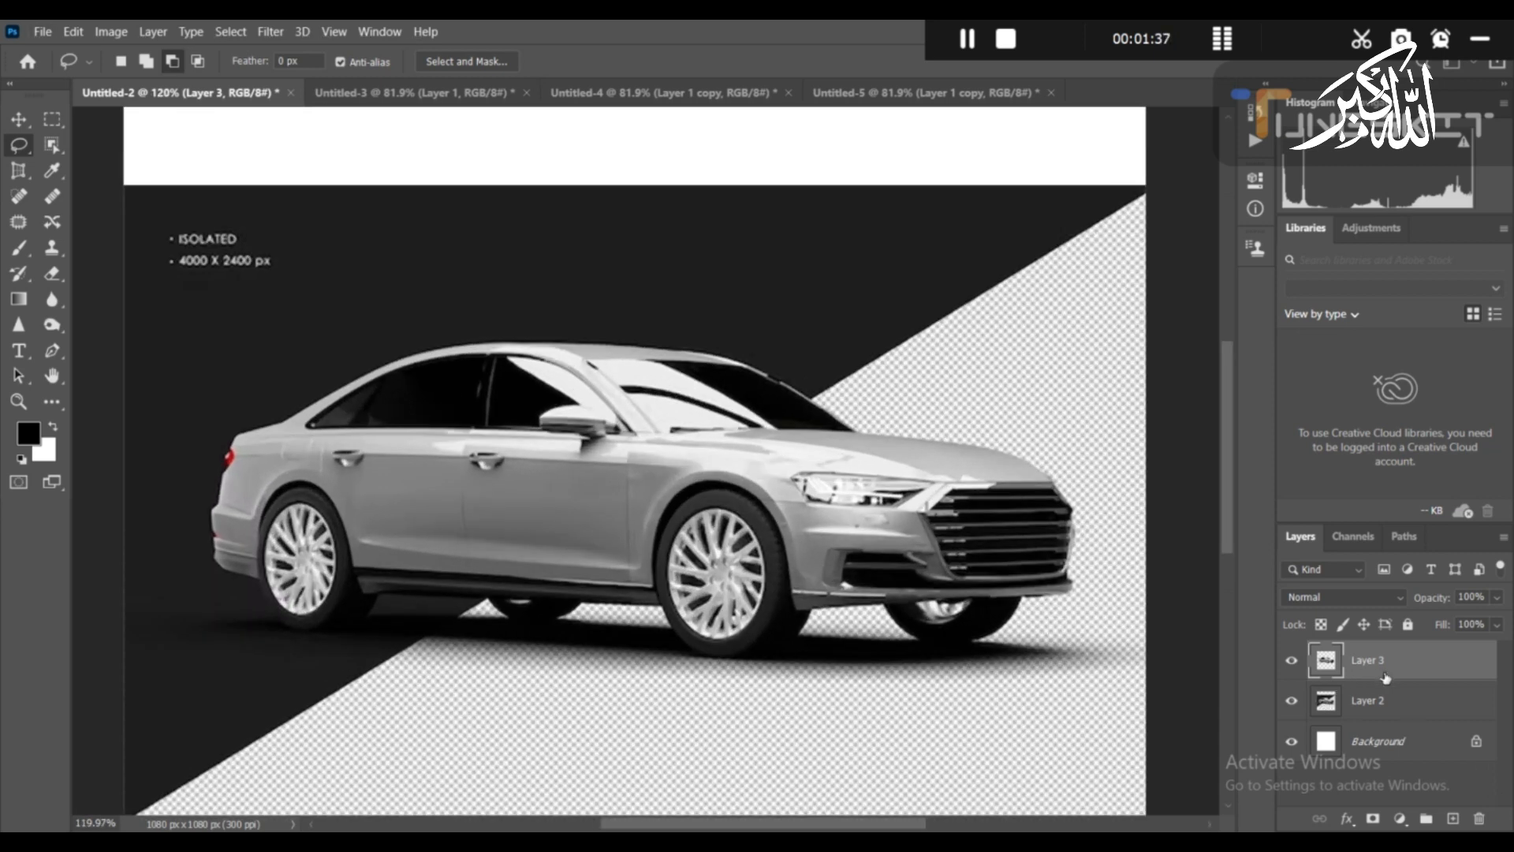
pyautogui.press('Delete')
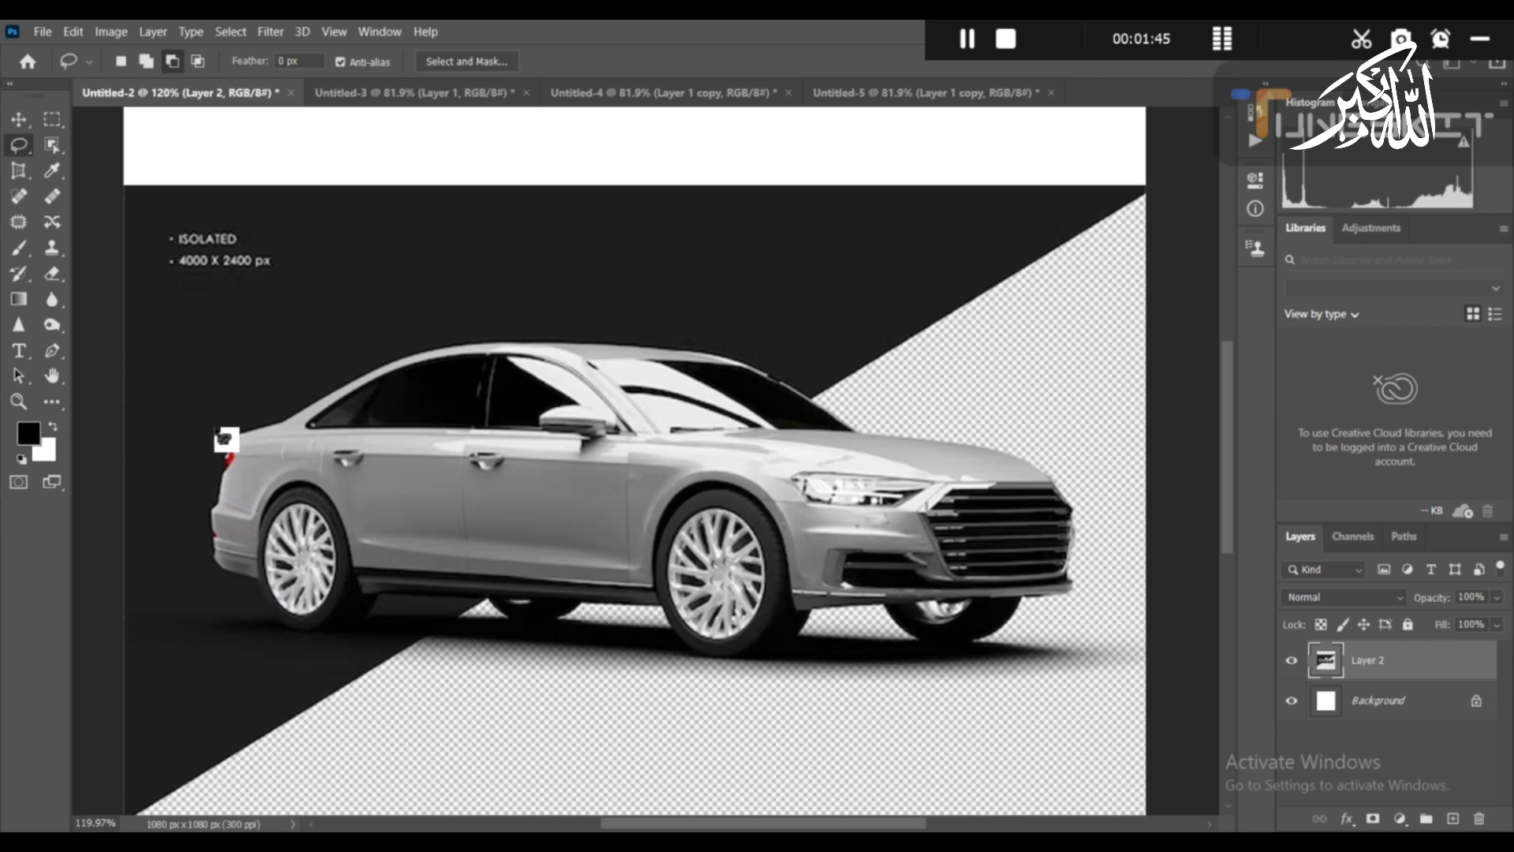
# Draw a new freehand lasso selection around the rear upper body and side windows of the grey sedan.
pyautogui.scroll(5, 244, 443)
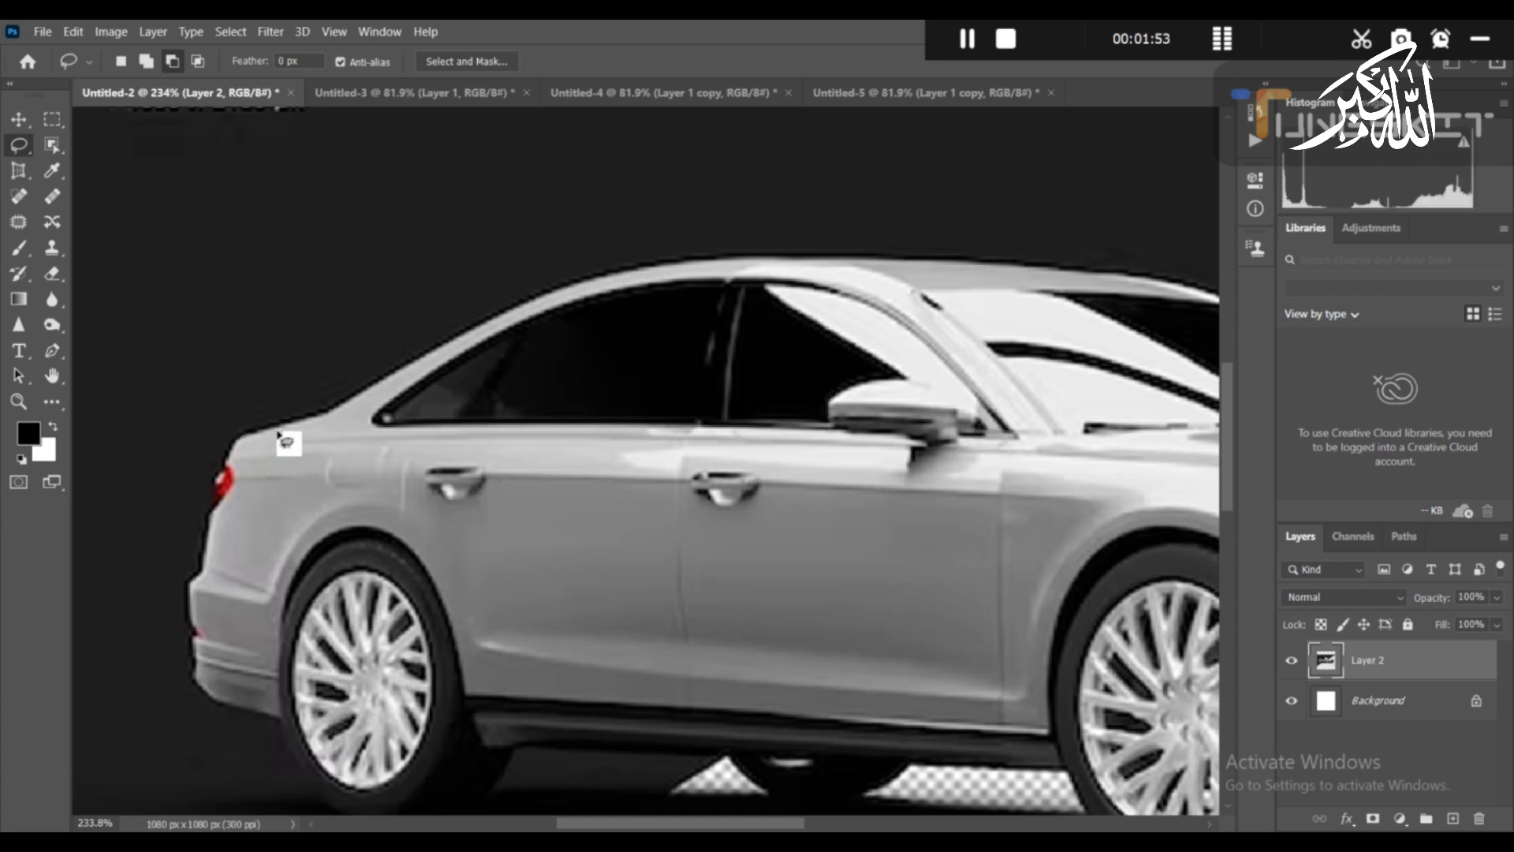
pyautogui.moveTo(239, 436)
pyautogui.mouseDown()
pyautogui.moveTo(325, 420)
pyautogui.moveTo(518, 307)
pyautogui.moveTo(746, 262)
pyautogui.moveTo(845, 263)
pyautogui.moveTo(877, 287)
pyautogui.moveTo(894, 338)
pyautogui.moveTo(879, 425)
pyautogui.moveTo(795, 482)
pyautogui.moveTo(484, 553)
pyautogui.moveTo(267, 573)
pyautogui.moveTo(212, 527)
pyautogui.moveTo(238, 439)
pyautogui.mouseUp()
pyautogui.click(127, 64)
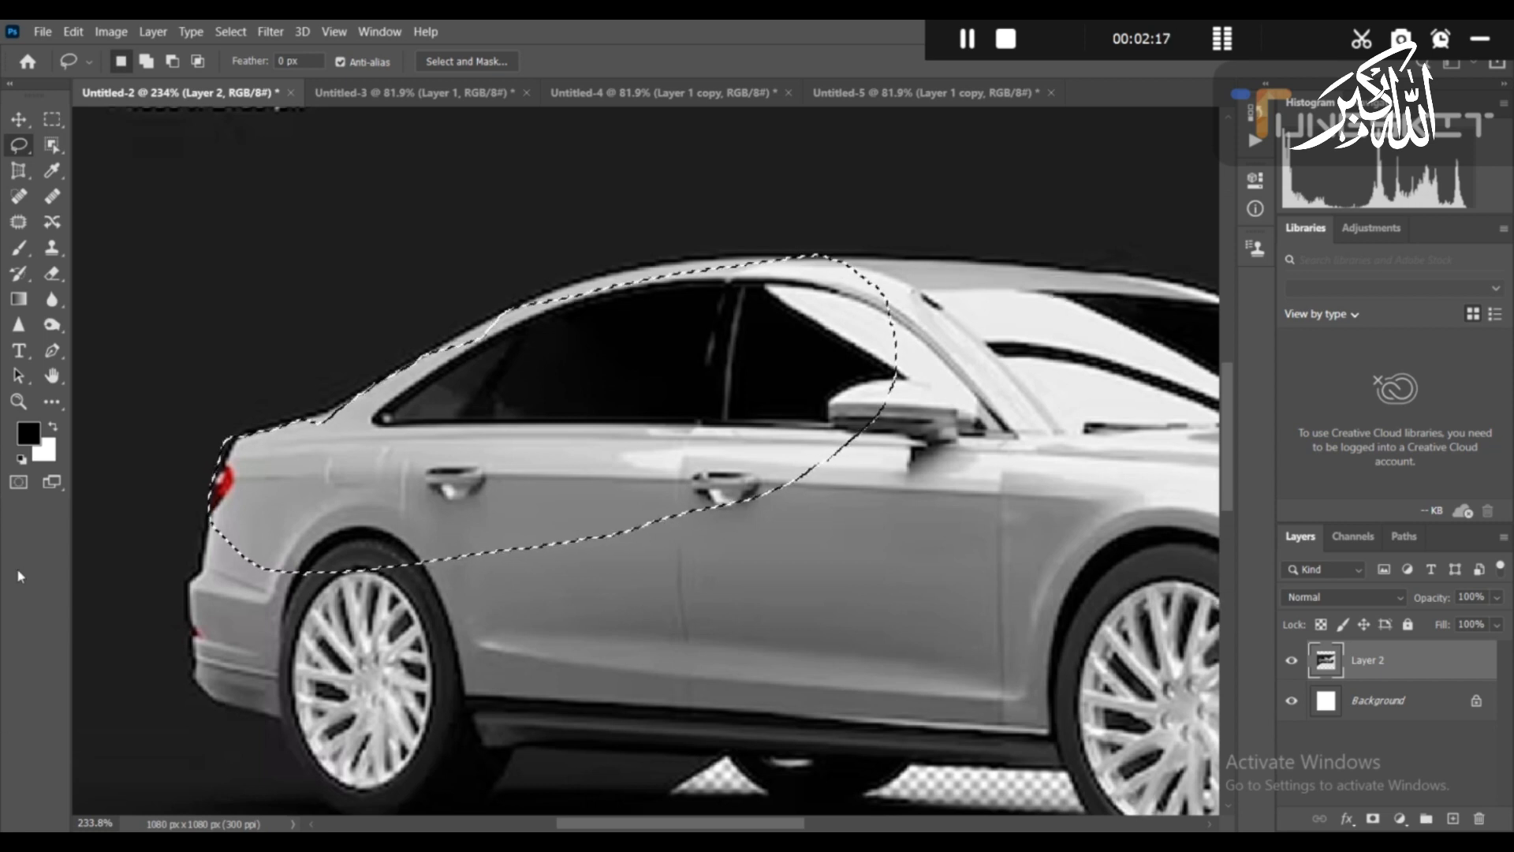
# Add the rear bumper, rear wheel, door area and a patch of background above the rear window to the lasso selection.
pyautogui.click(148, 66)
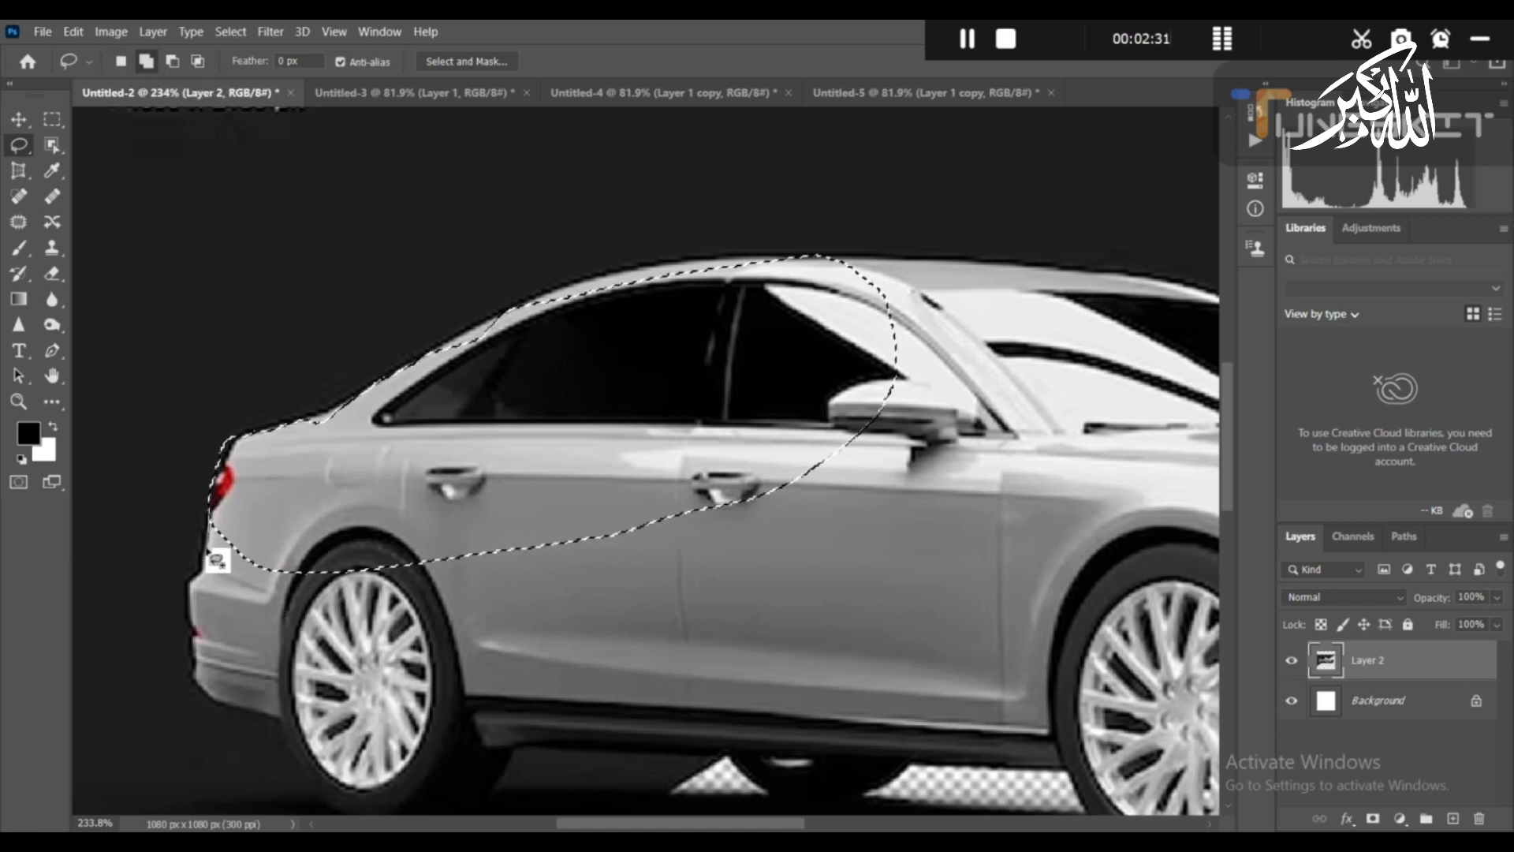
pyautogui.moveTo(198, 590)
pyautogui.mouseDown()
pyautogui.moveTo(199, 685)
pyautogui.moveTo(289, 737)
pyautogui.moveTo(310, 781)
pyautogui.moveTo(357, 815)
pyautogui.moveTo(460, 754)
pyautogui.moveTo(498, 642)
pyautogui.moveTo(467, 562)
pyautogui.moveTo(395, 530)
pyautogui.mouseUp()
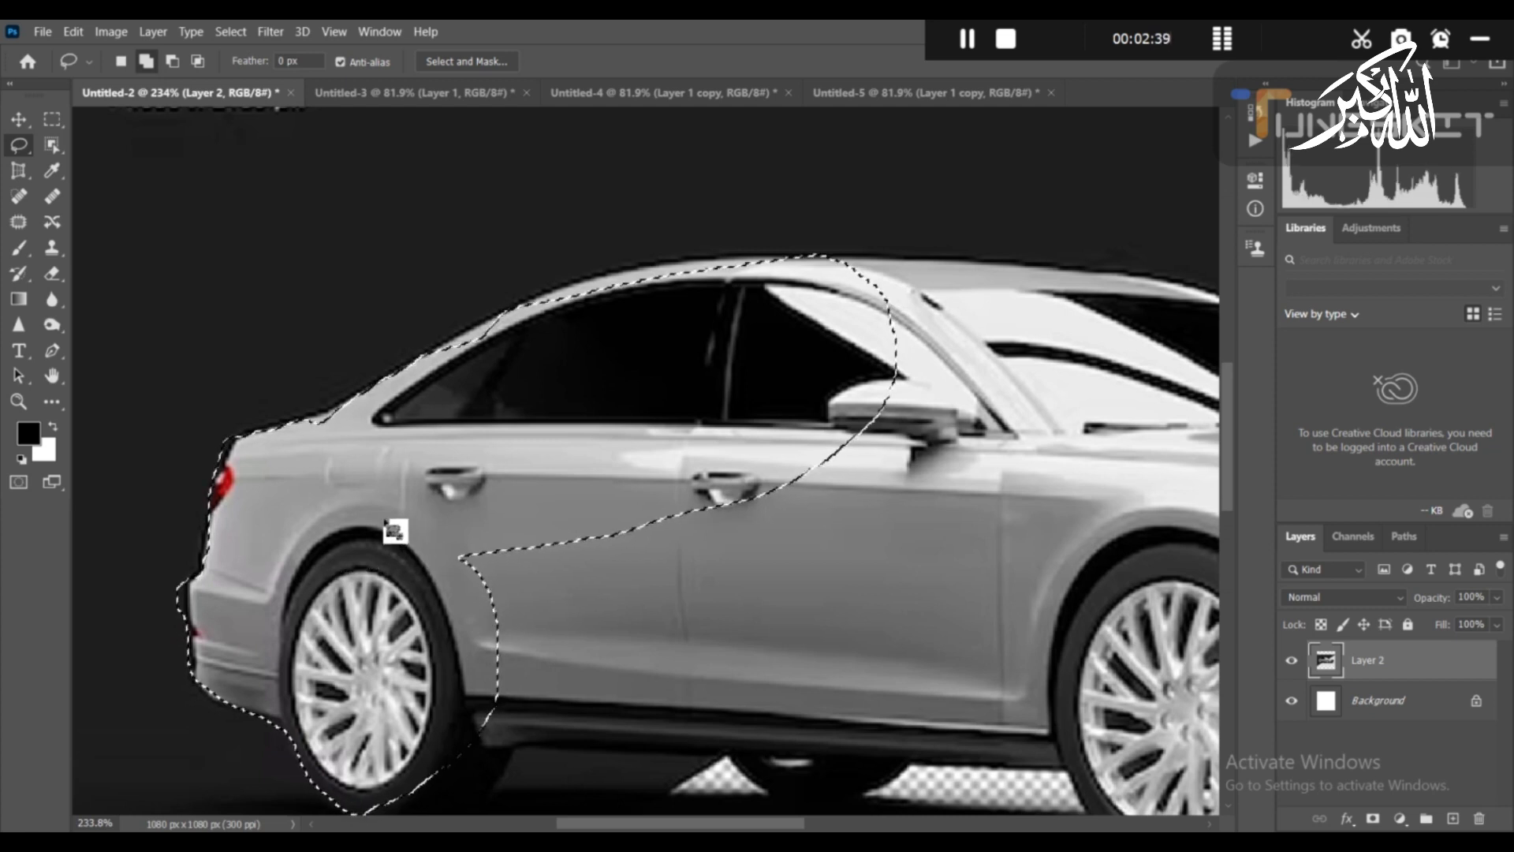
pyautogui.moveTo(411, 529)
pyautogui.mouseDown()
pyautogui.moveTo(584, 463)
pyautogui.moveTo(728, 440)
pyautogui.moveTo(917, 486)
pyautogui.moveTo(925, 525)
pyautogui.moveTo(672, 669)
pyautogui.moveTo(466, 695)
pyautogui.moveTo(371, 602)
pyautogui.moveTo(450, 501)
pyautogui.mouseUp()
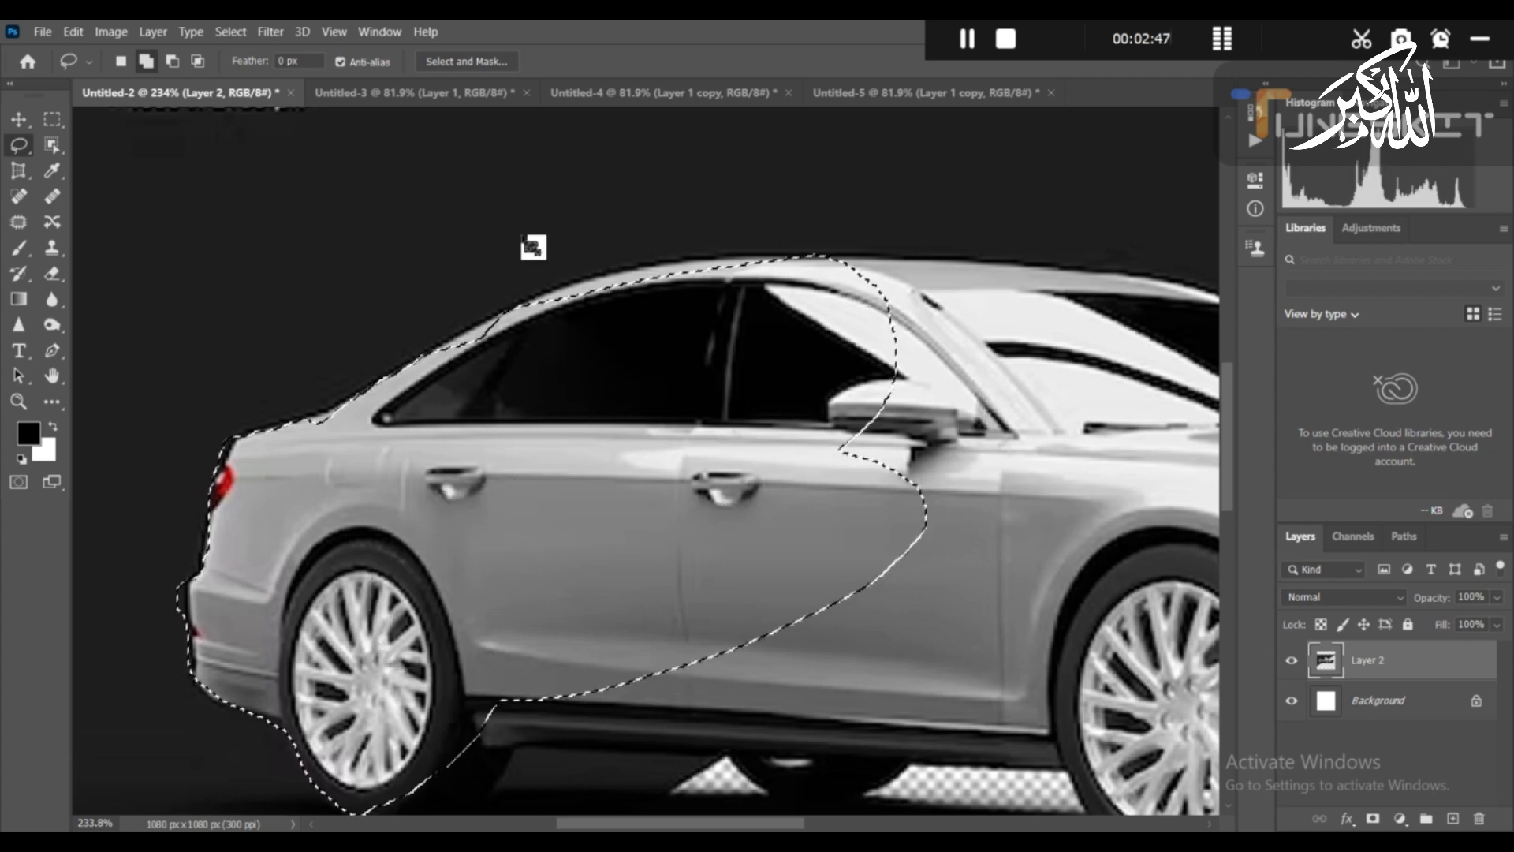
pyautogui.moveTo(399, 258)
pyautogui.mouseDown()
pyautogui.moveTo(466, 481)
pyautogui.moveTo(345, 319)
pyautogui.moveTo(381, 274)
pyautogui.mouseUp()
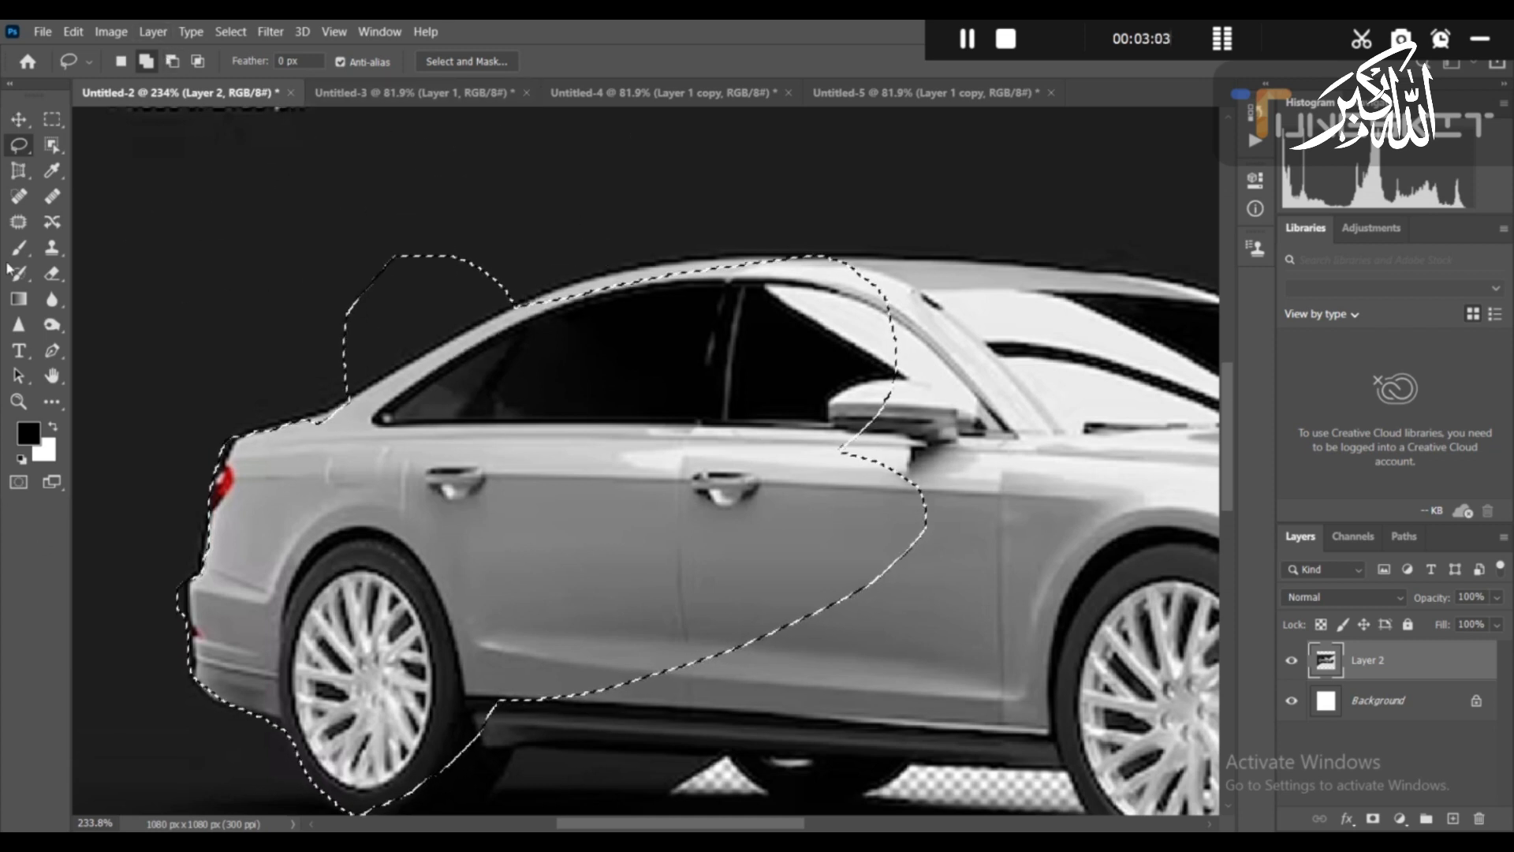
# Subtract the background patch above the sedan's rear window from the lasso selection.
pyautogui.click(171, 61)
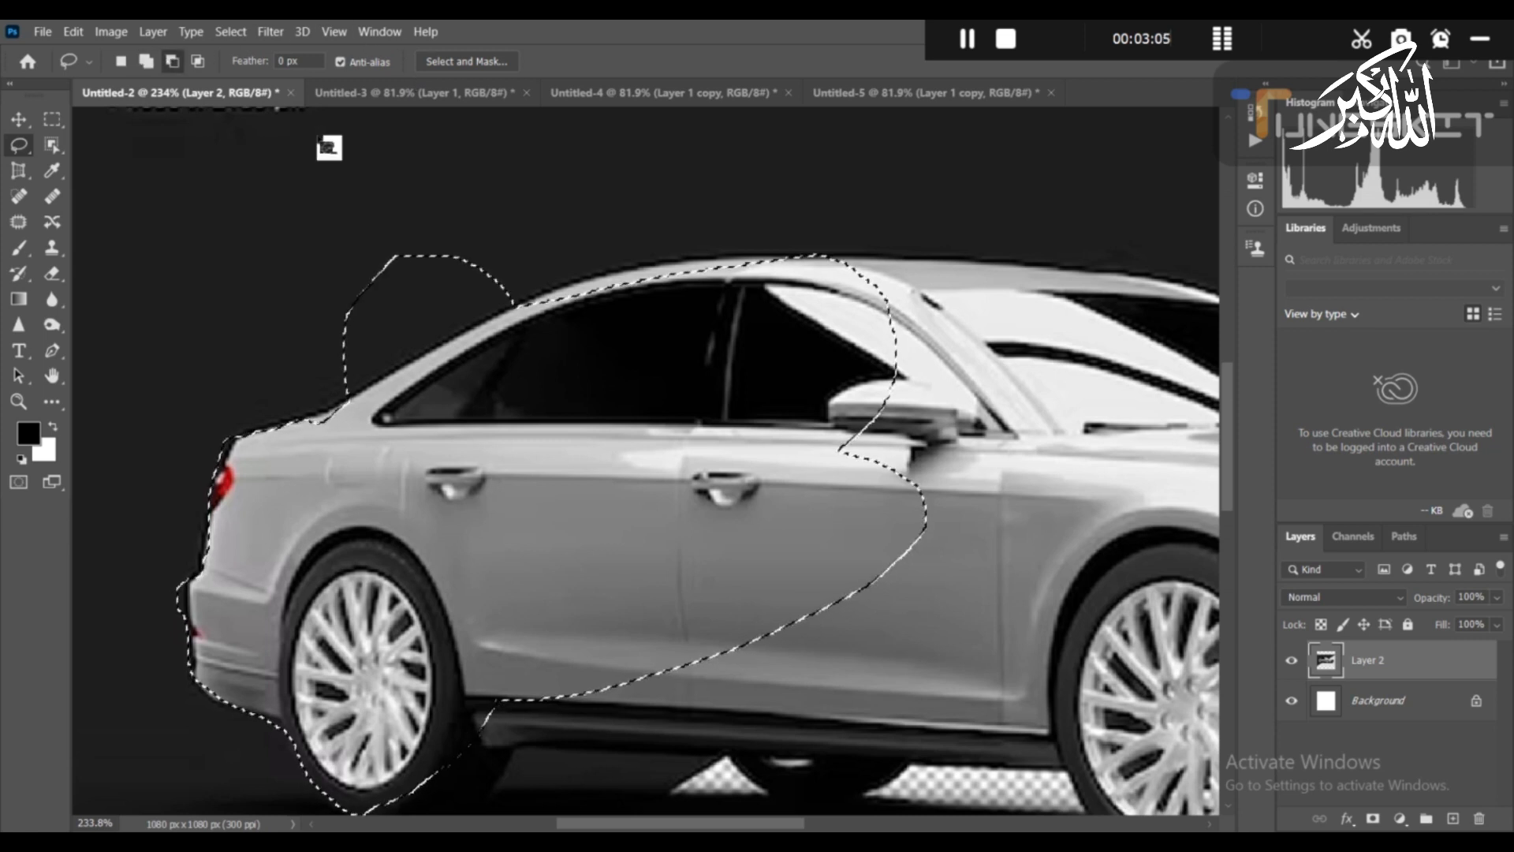
pyautogui.moveTo(530, 281)
pyautogui.mouseDown()
pyautogui.moveTo(528, 323)
pyautogui.moveTo(380, 389)
pyautogui.moveTo(410, 237)
pyautogui.moveTo(549, 298)
pyautogui.moveTo(525, 286)
pyautogui.mouseUp()
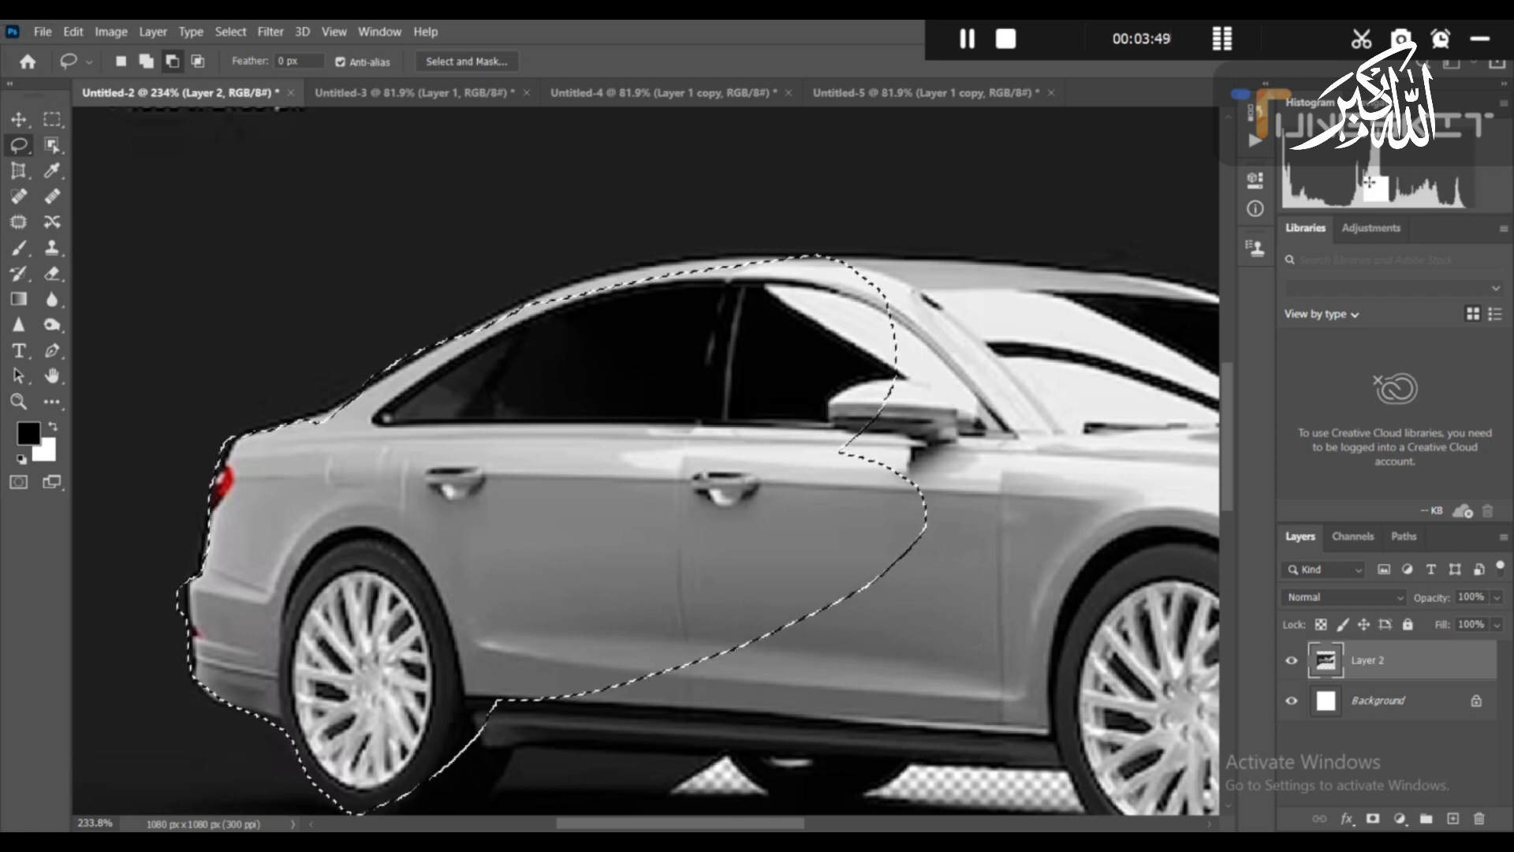
# Switch to the Polygonal Lasso tool and clear the freehand selection on the sedan.
pyautogui.rightClick(28, 145)
pyautogui.click(99, 168)
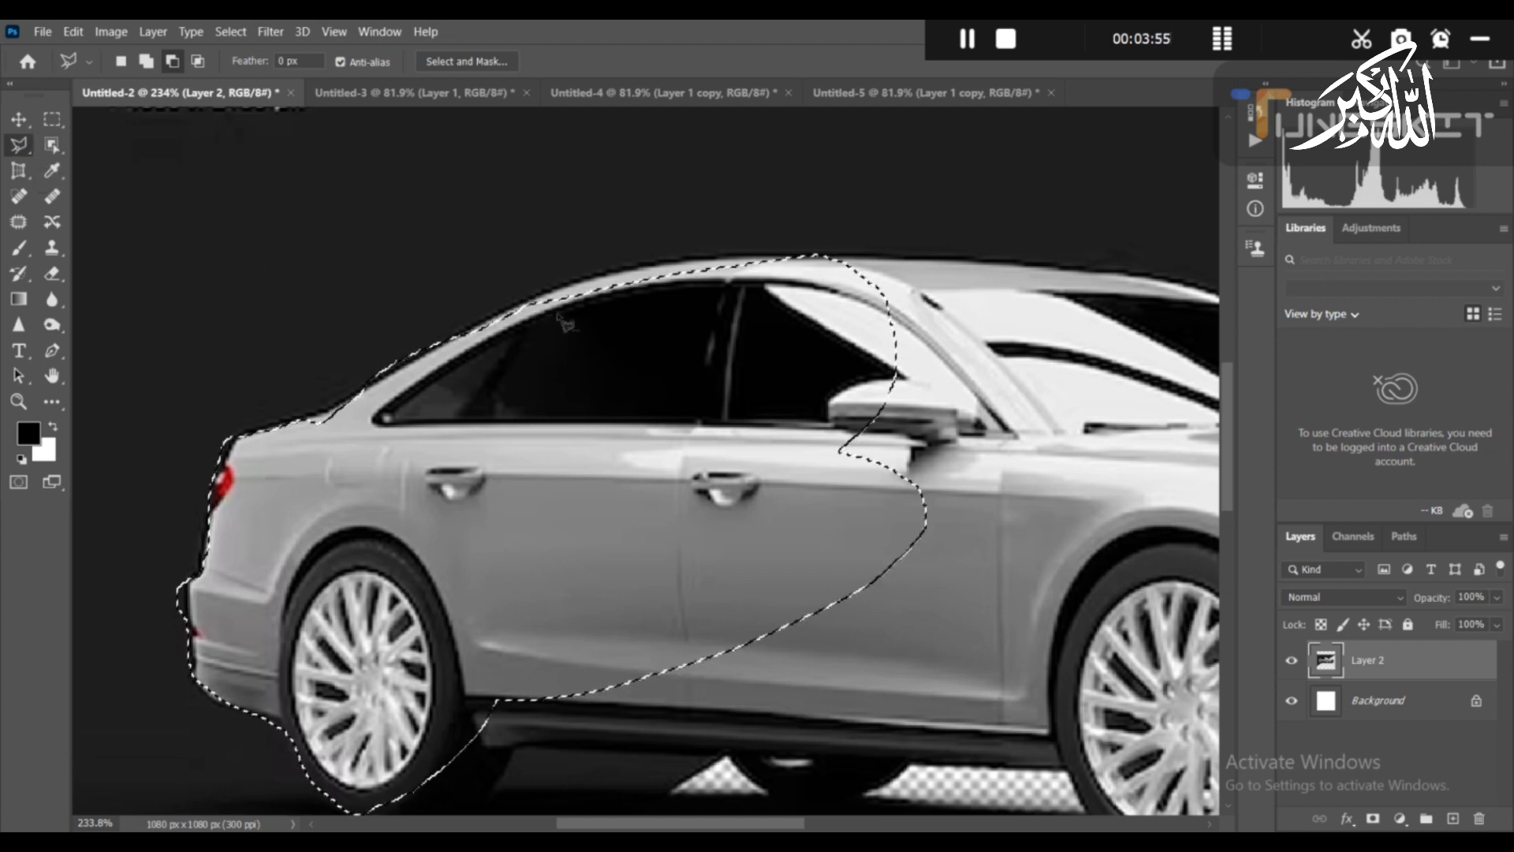
pyautogui.hotkey('ctrl', 'd')
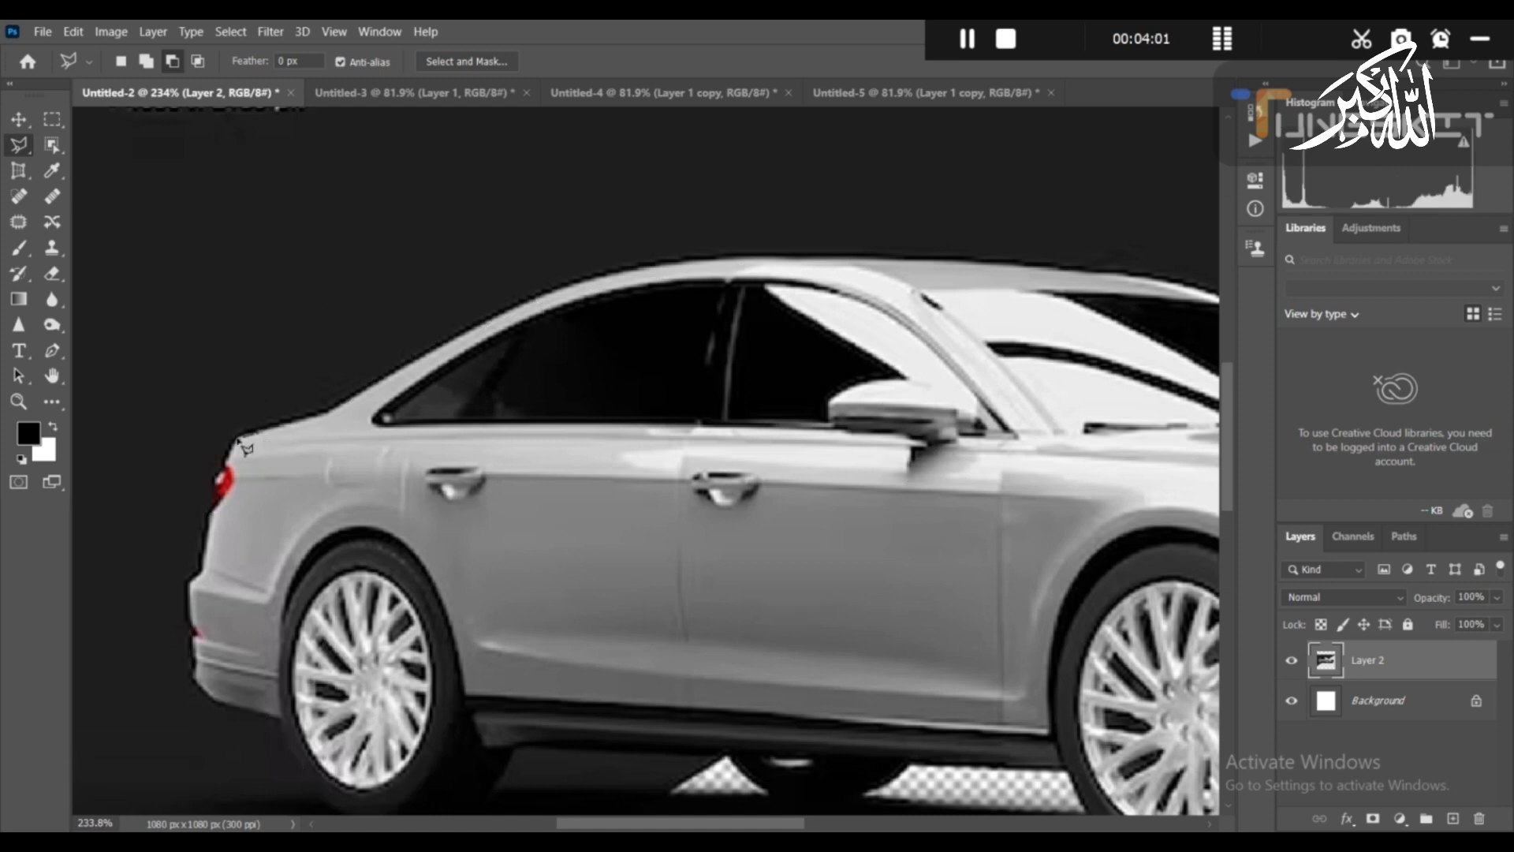
# Outline the sedan's rear quarter around the tail light with straight segments and close the outline into a selection.
pyautogui.click(208, 519)
pyautogui.click(203, 571)
pyautogui.click(187, 588)
pyautogui.click(194, 629)
pyautogui.click(287, 579)
pyautogui.click(372, 472)
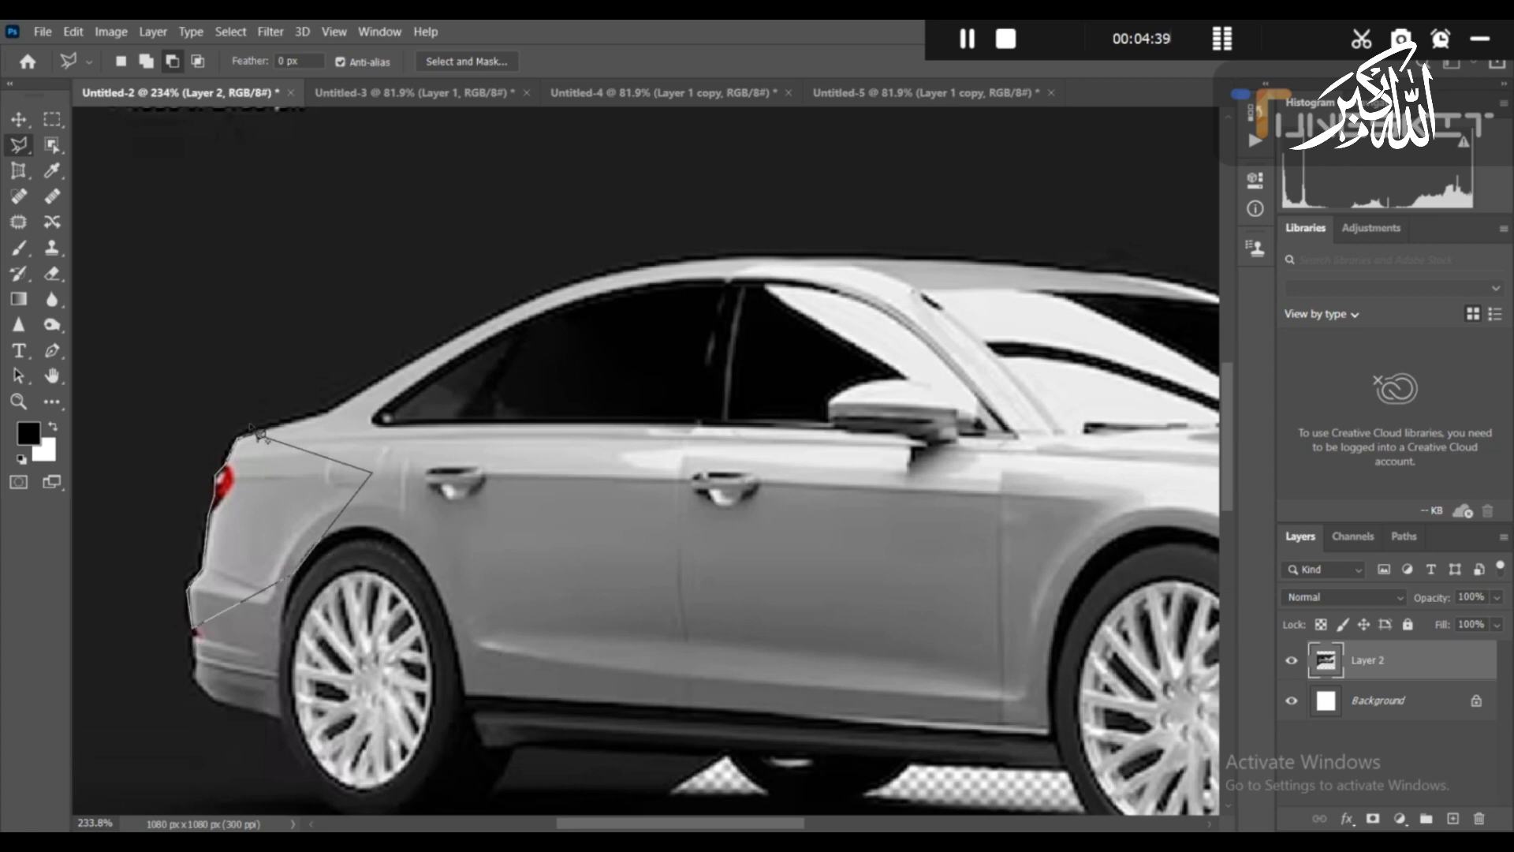
pyautogui.click(248, 434)
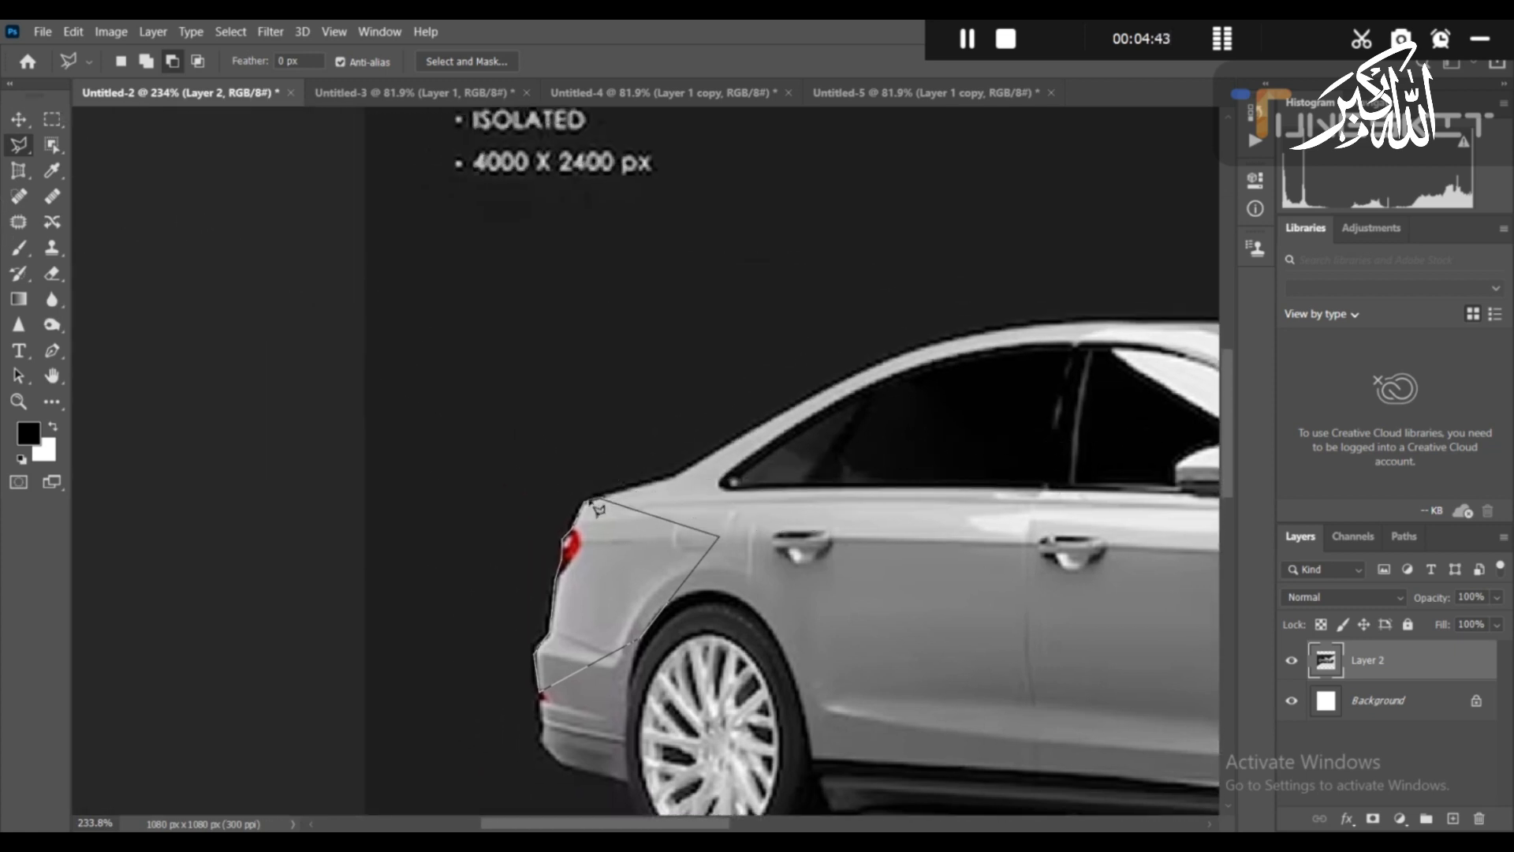
pyautogui.click(607, 505)
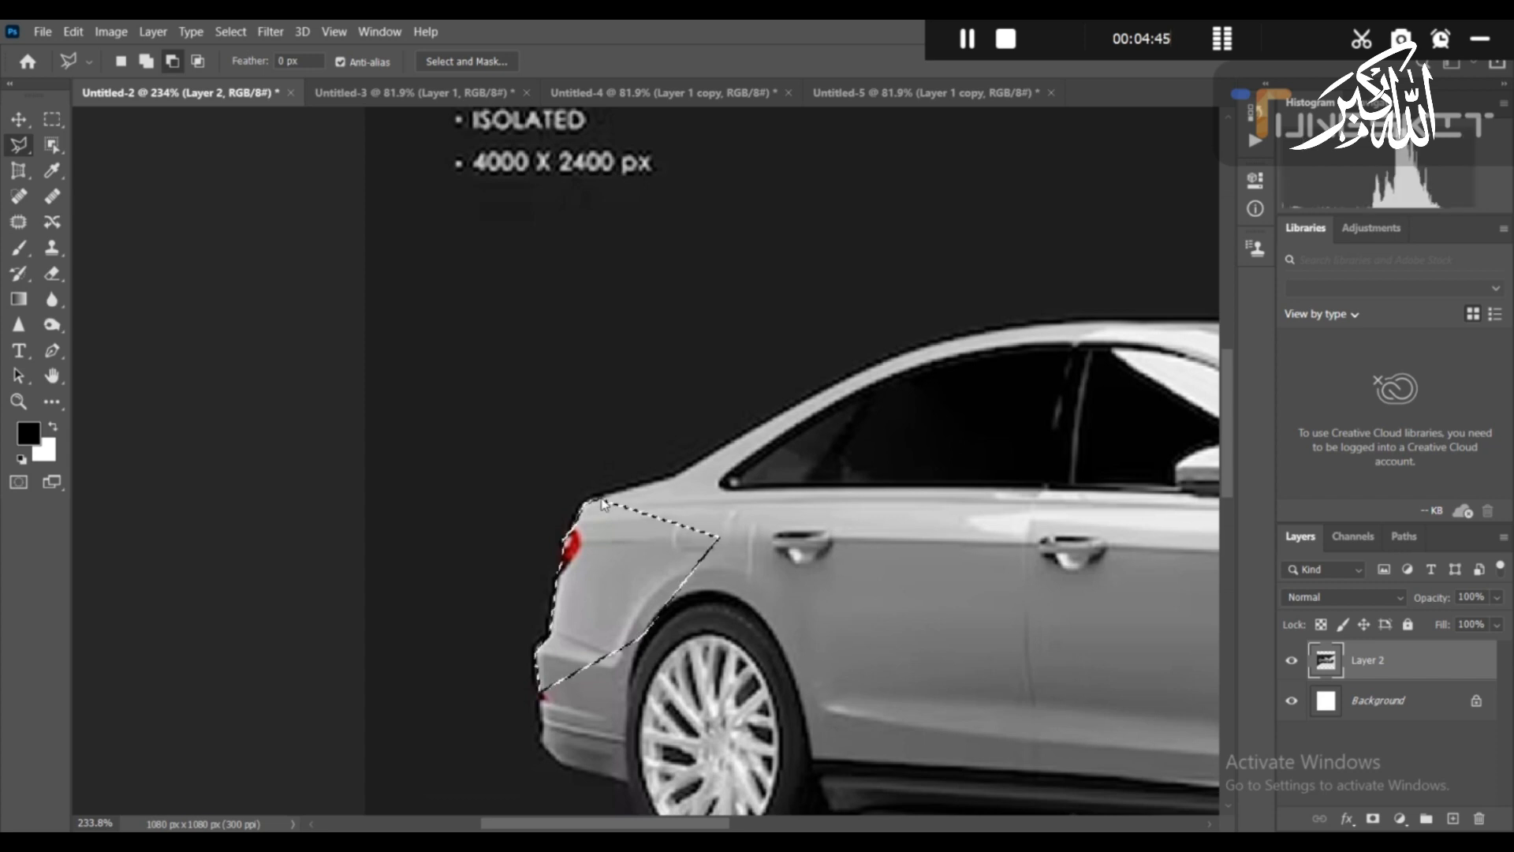
# Clear the rear quarter selection, activate the Move tool and fit the whole sedan image on screen.
pyautogui.click(15, 121)
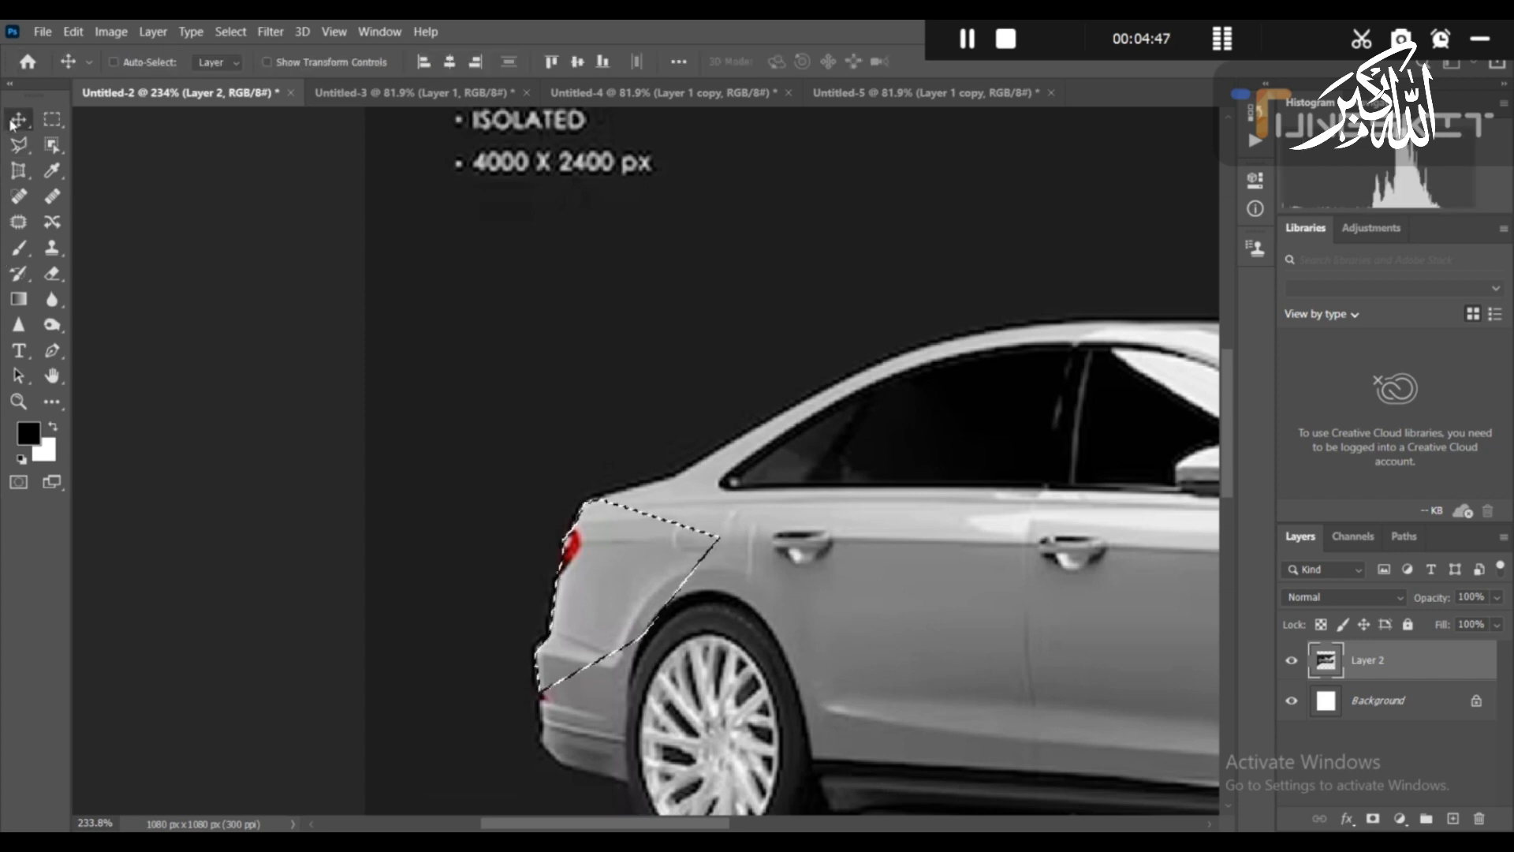
pyautogui.hotkey('ctrl', '0')
pyautogui.hotkey('ctrl', 'd')
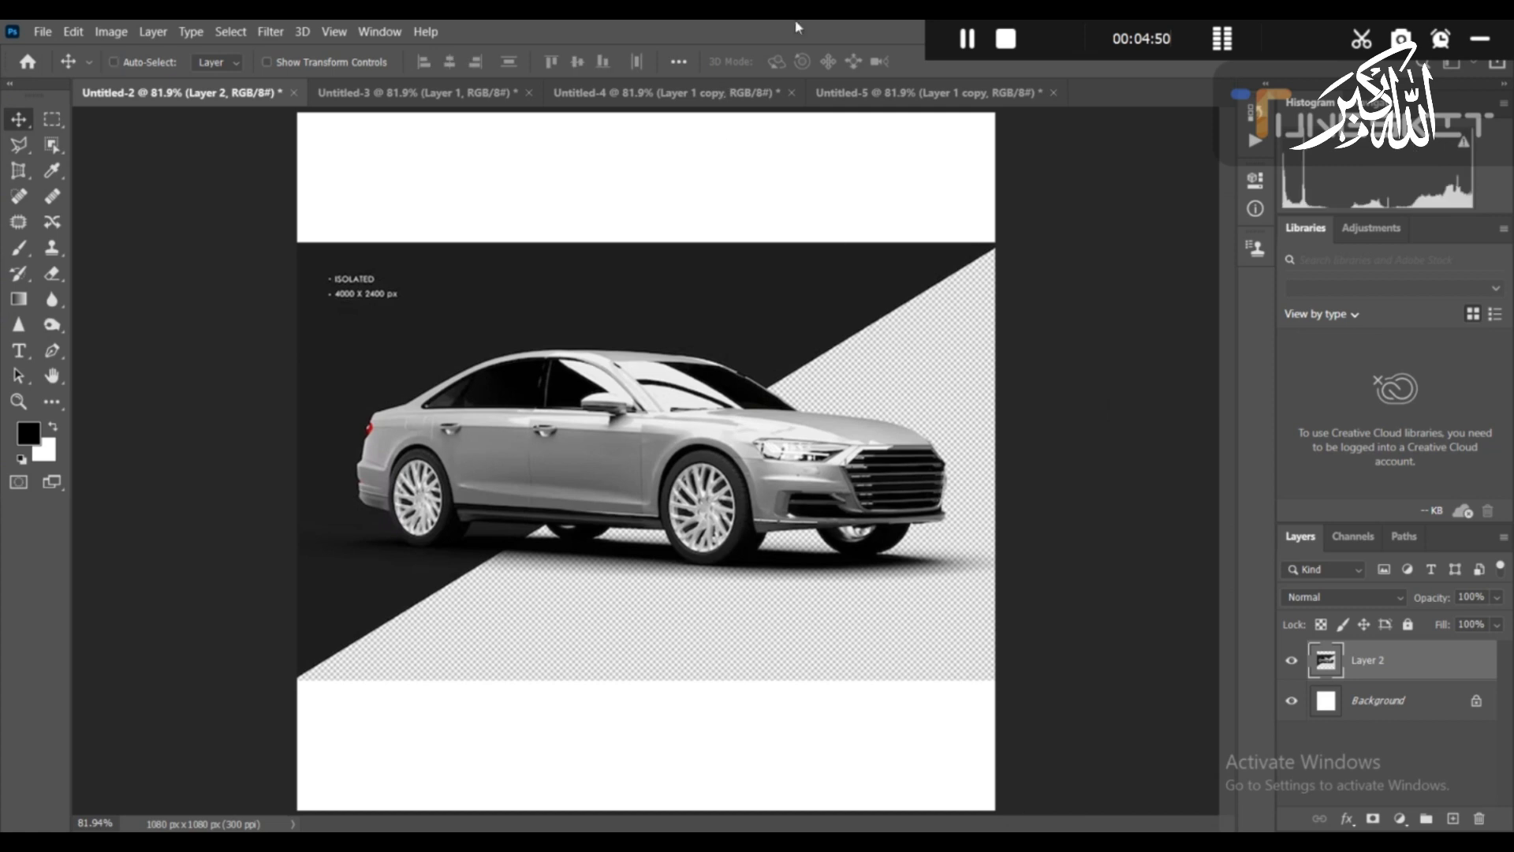
pyautogui.click(967, 38)
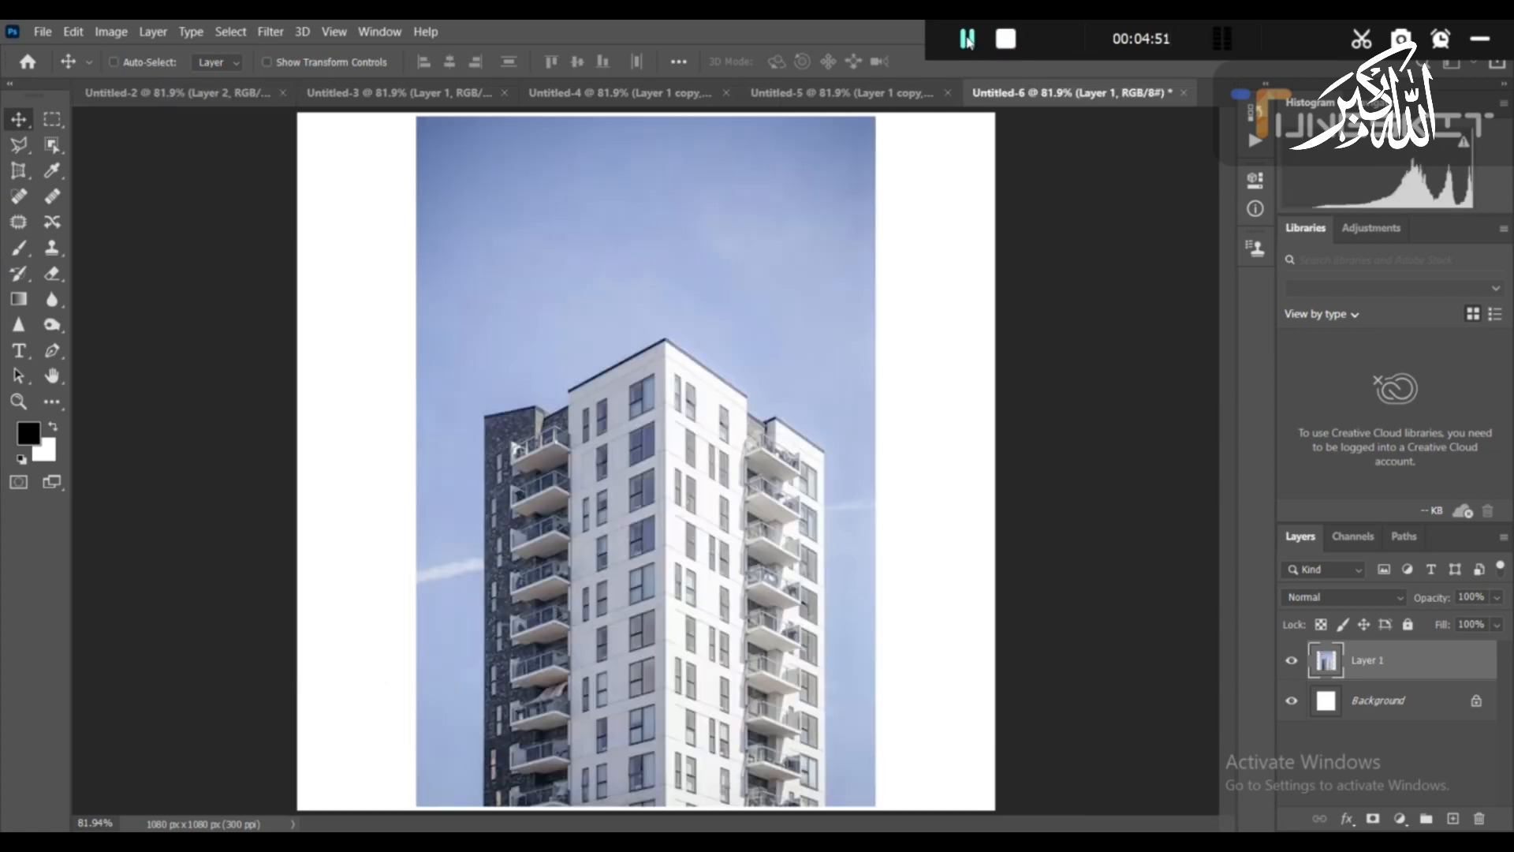
pyautogui.click(967, 38)
# Activate the Polygonal Lasso tool and duplicate the building photo's Layer 1.
pyautogui.rightClick(14, 153)
pyautogui.click(130, 164)
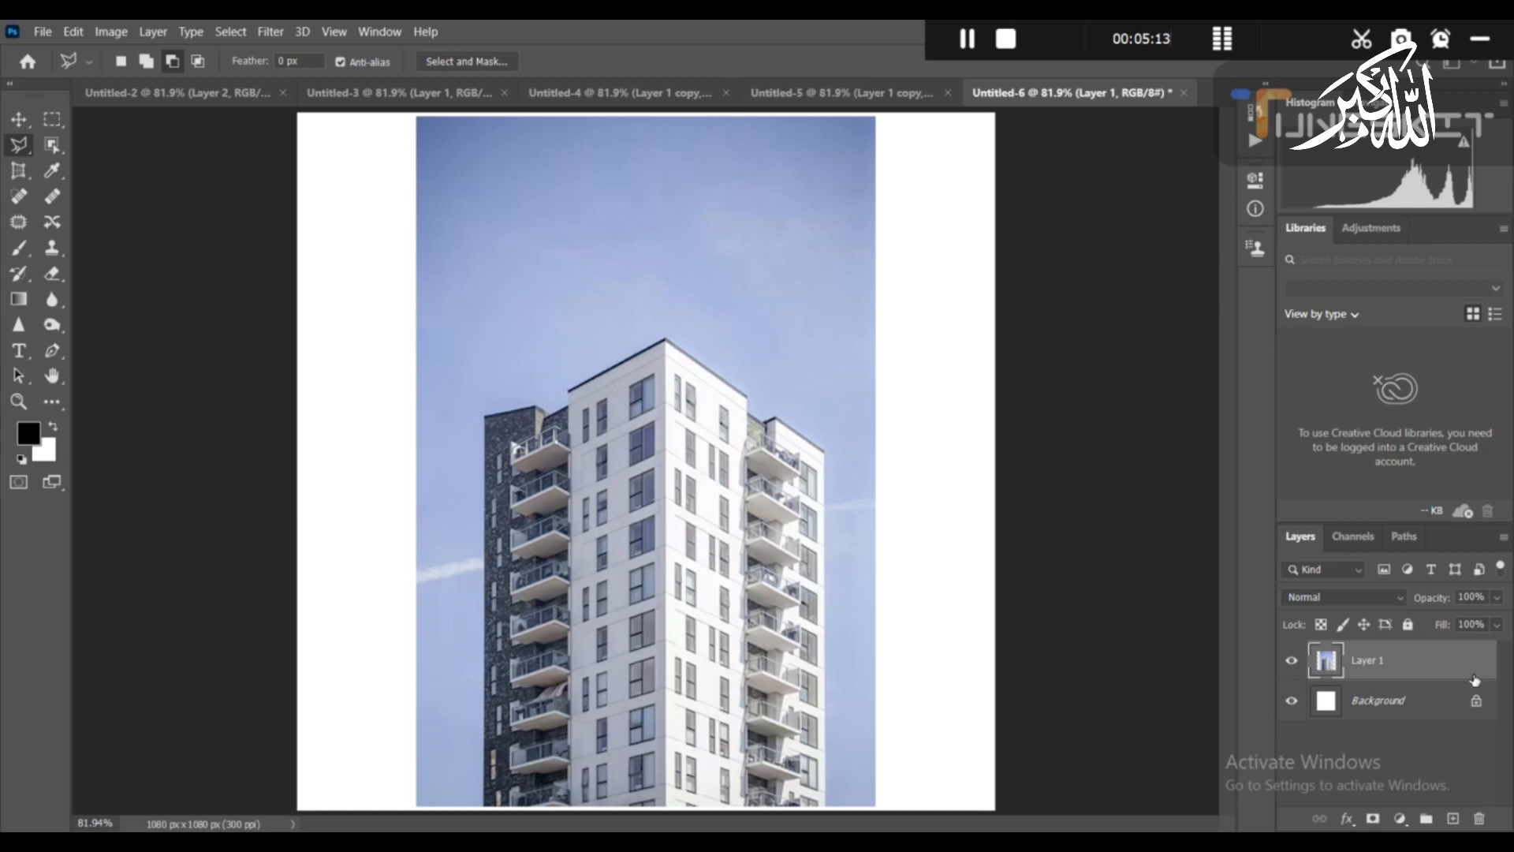
pyautogui.hotkey('ctrl', 'j')
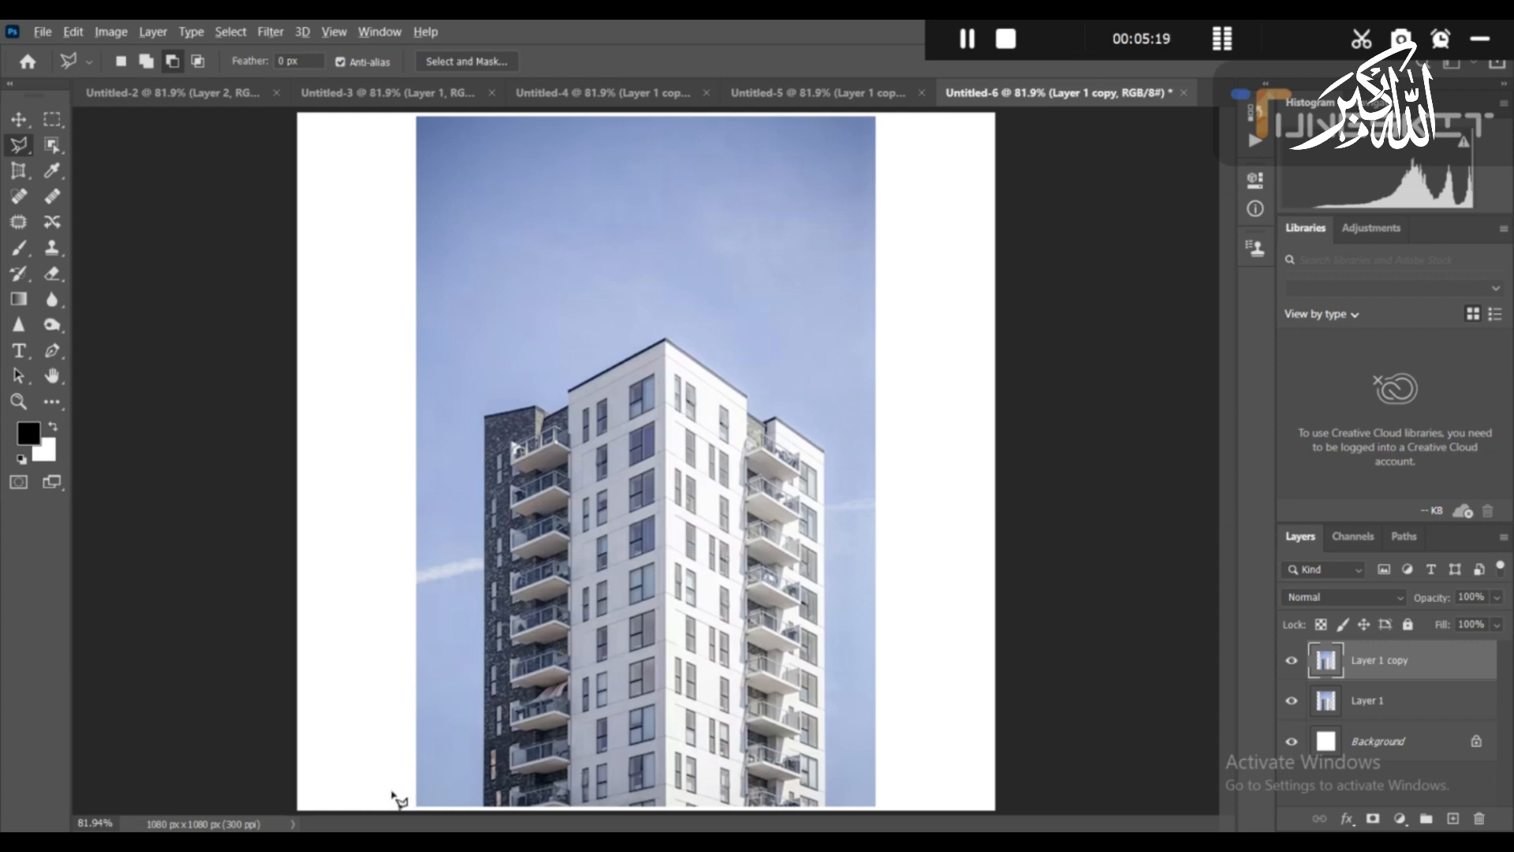
# Trace the building with the polygonal lasso from its bottom-left corner up the dark brick edge and along the roofline to the central peak.
pyautogui.scroll(1, 485, 801)
pyautogui.scroll(-2, 484, 800)
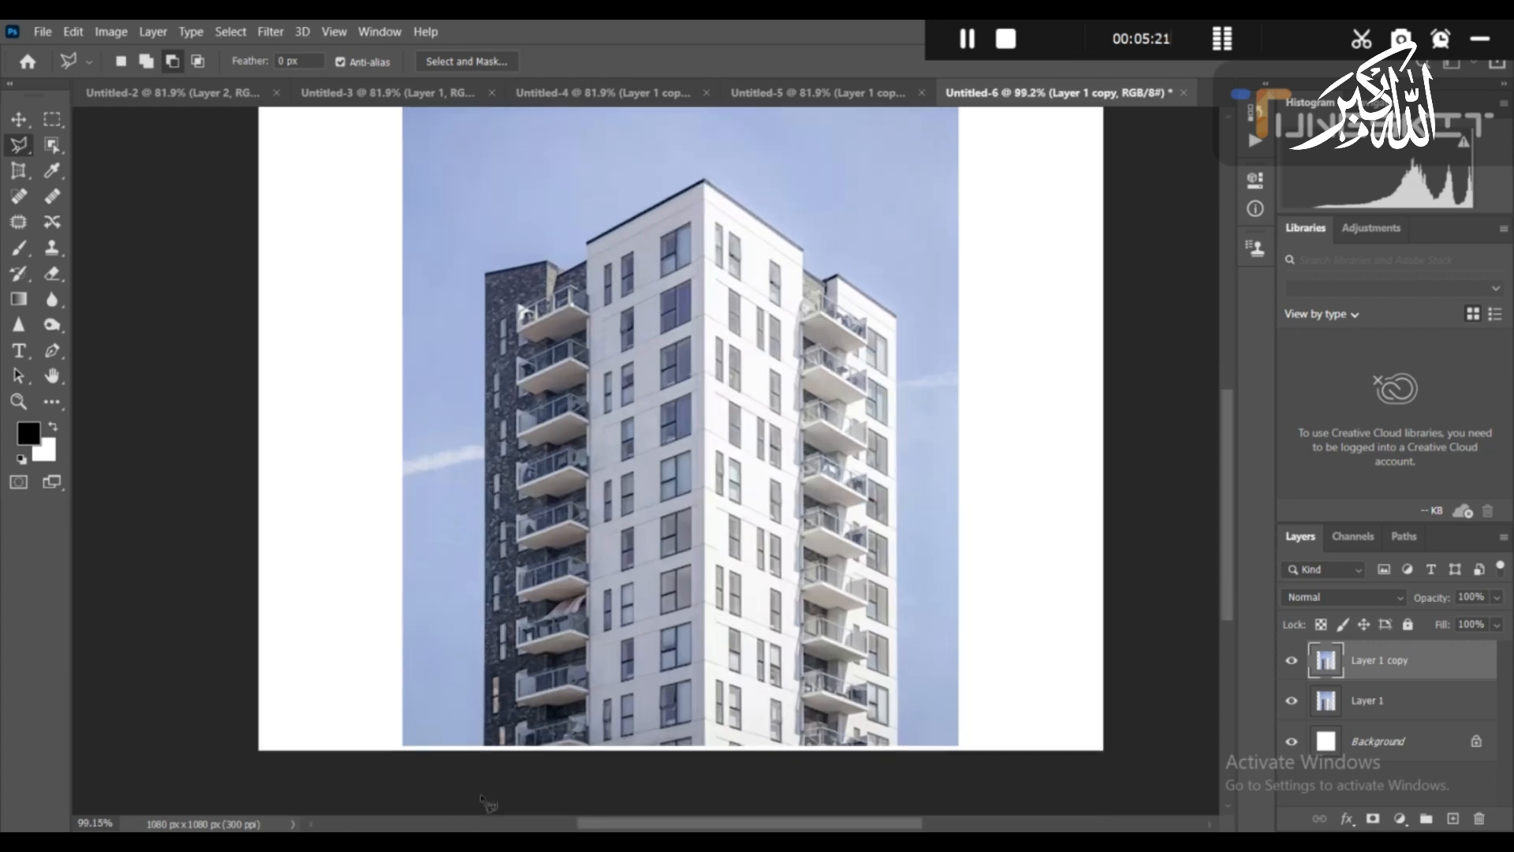
pyautogui.scroll(3, 484, 737)
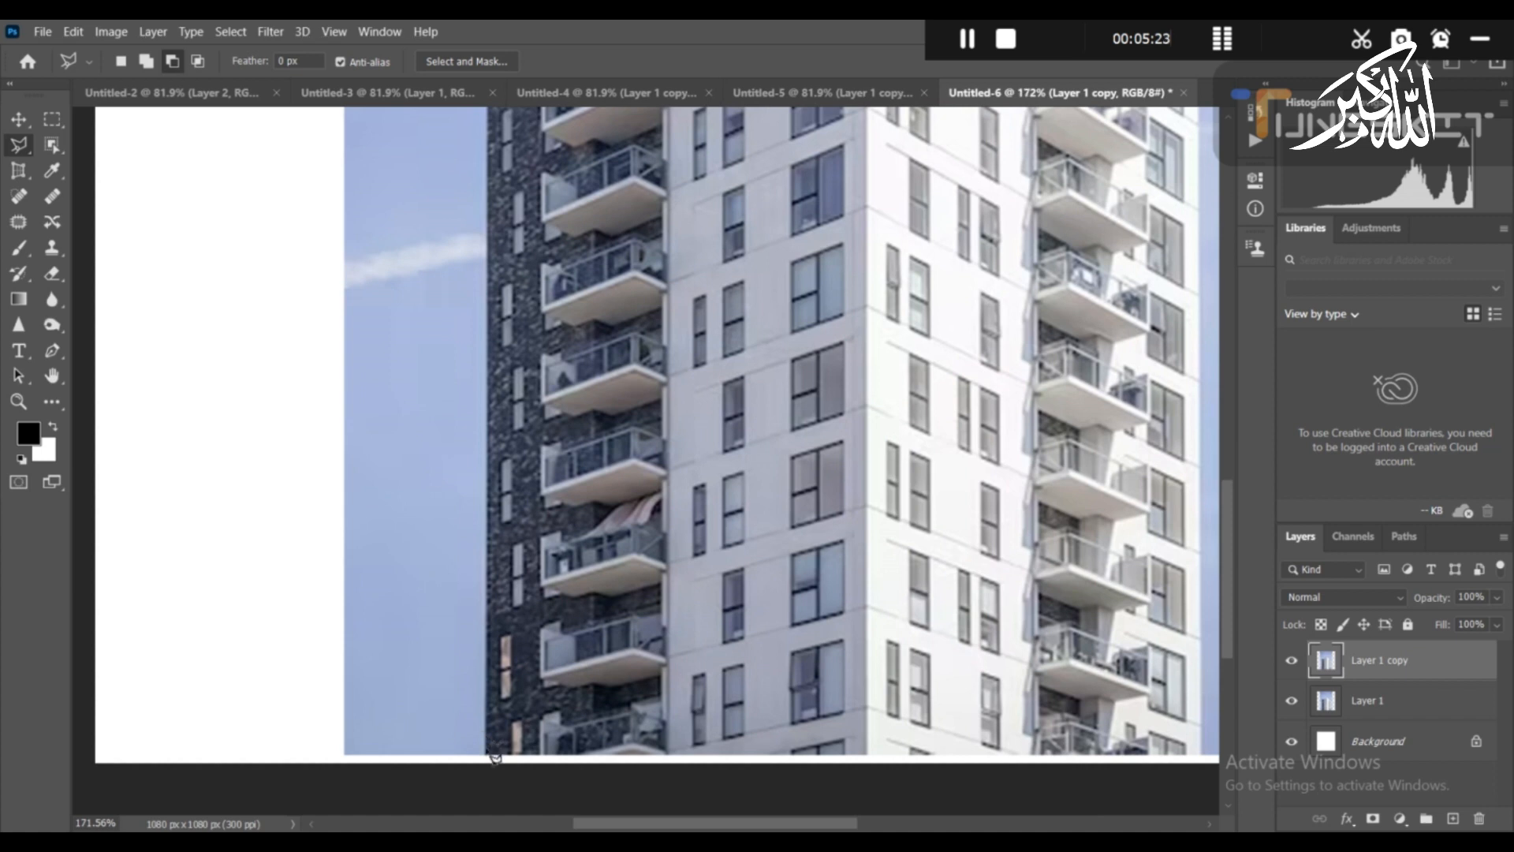
pyautogui.click(484, 755)
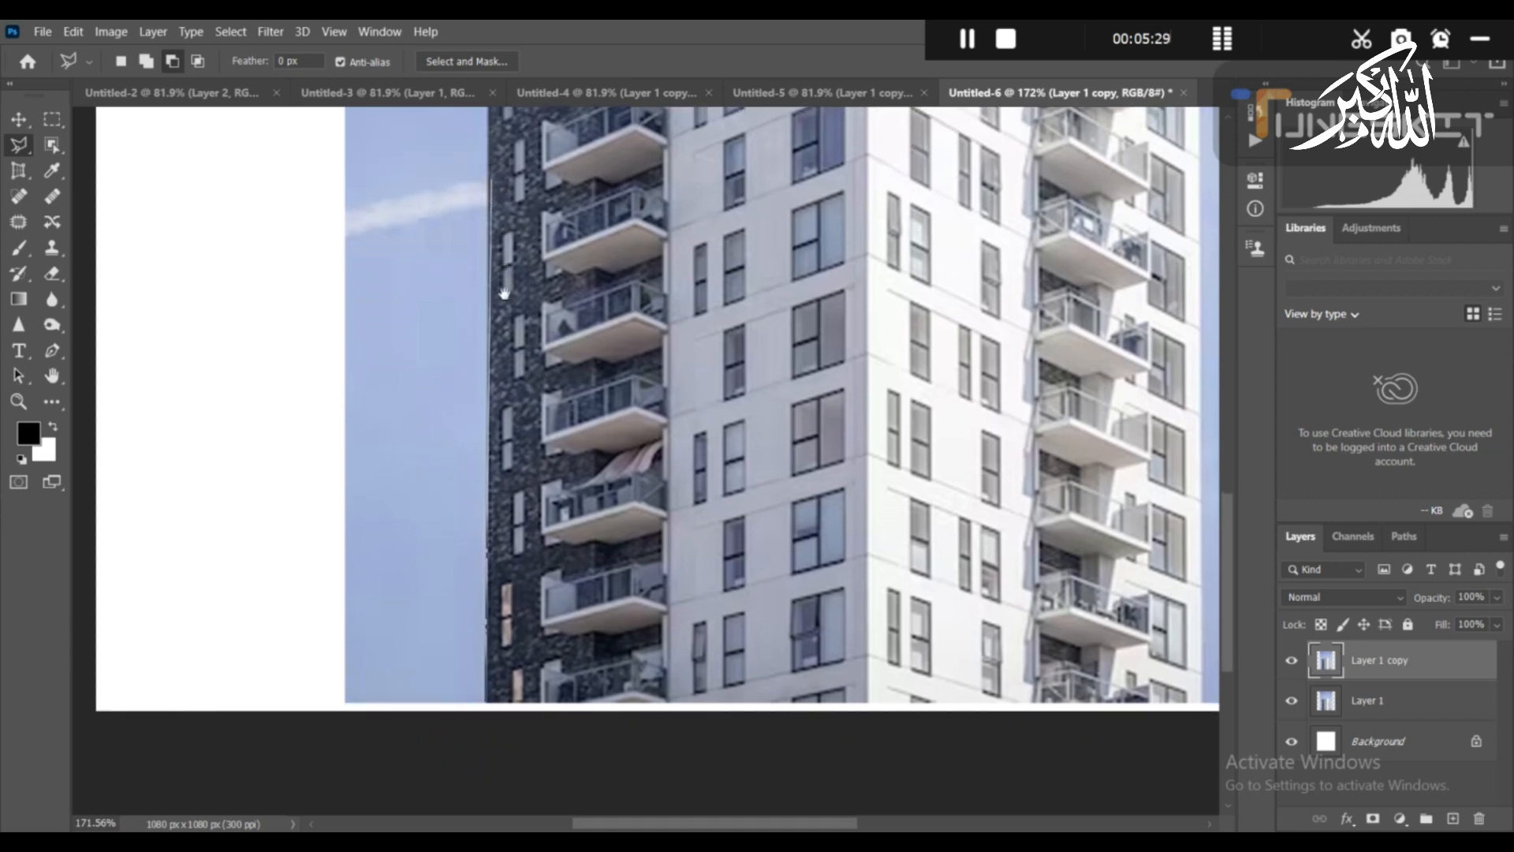
pyautogui.scroll(5, 497, 440)
pyautogui.scroll(1, 482, 568)
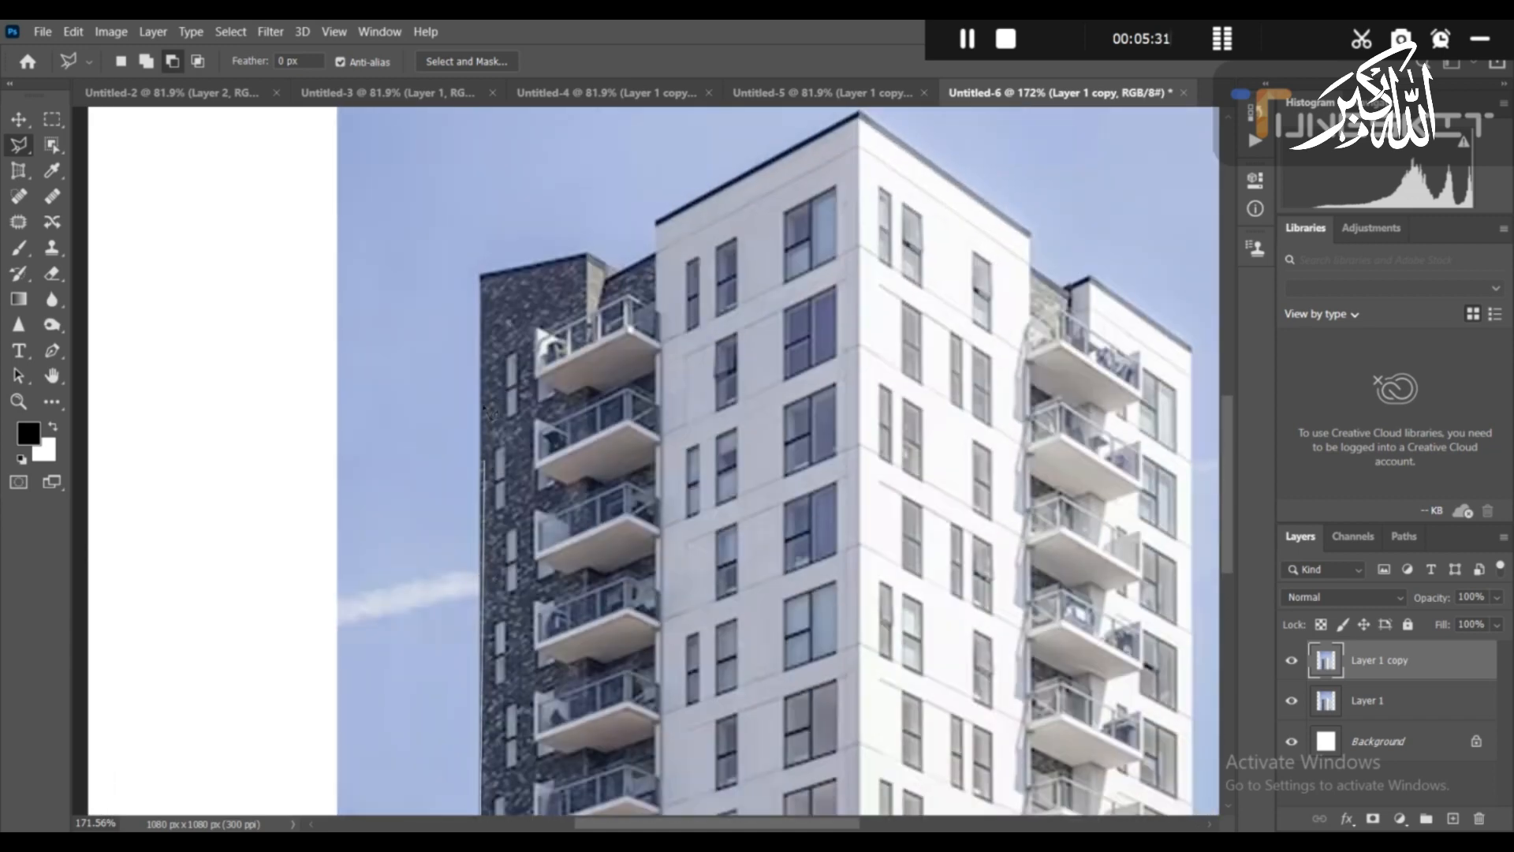
pyautogui.click(481, 275)
pyautogui.click(587, 254)
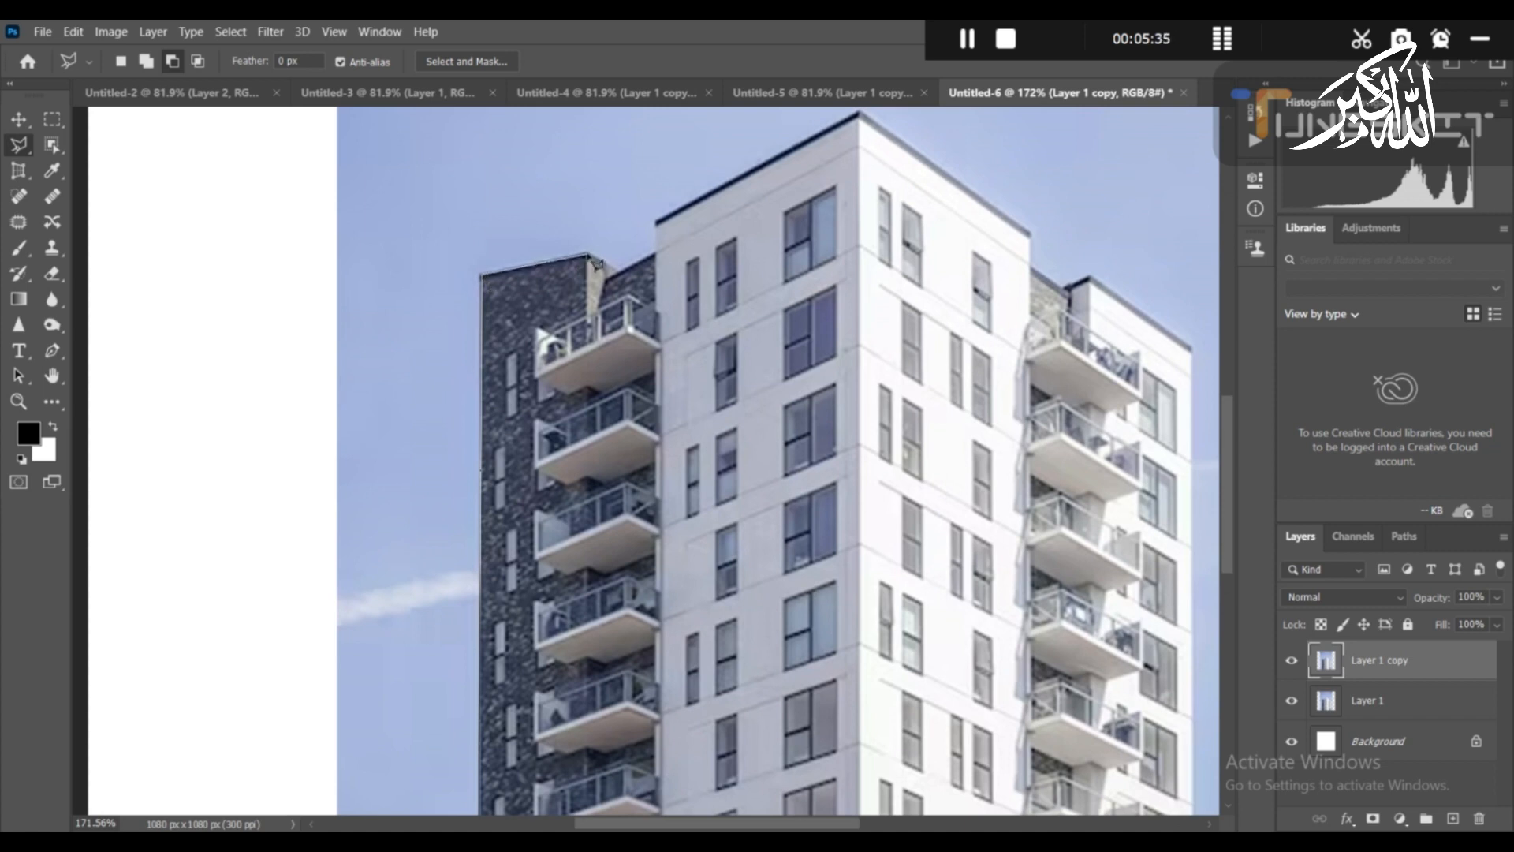
pyautogui.click(655, 253)
pyautogui.click(654, 223)
pyautogui.click(861, 113)
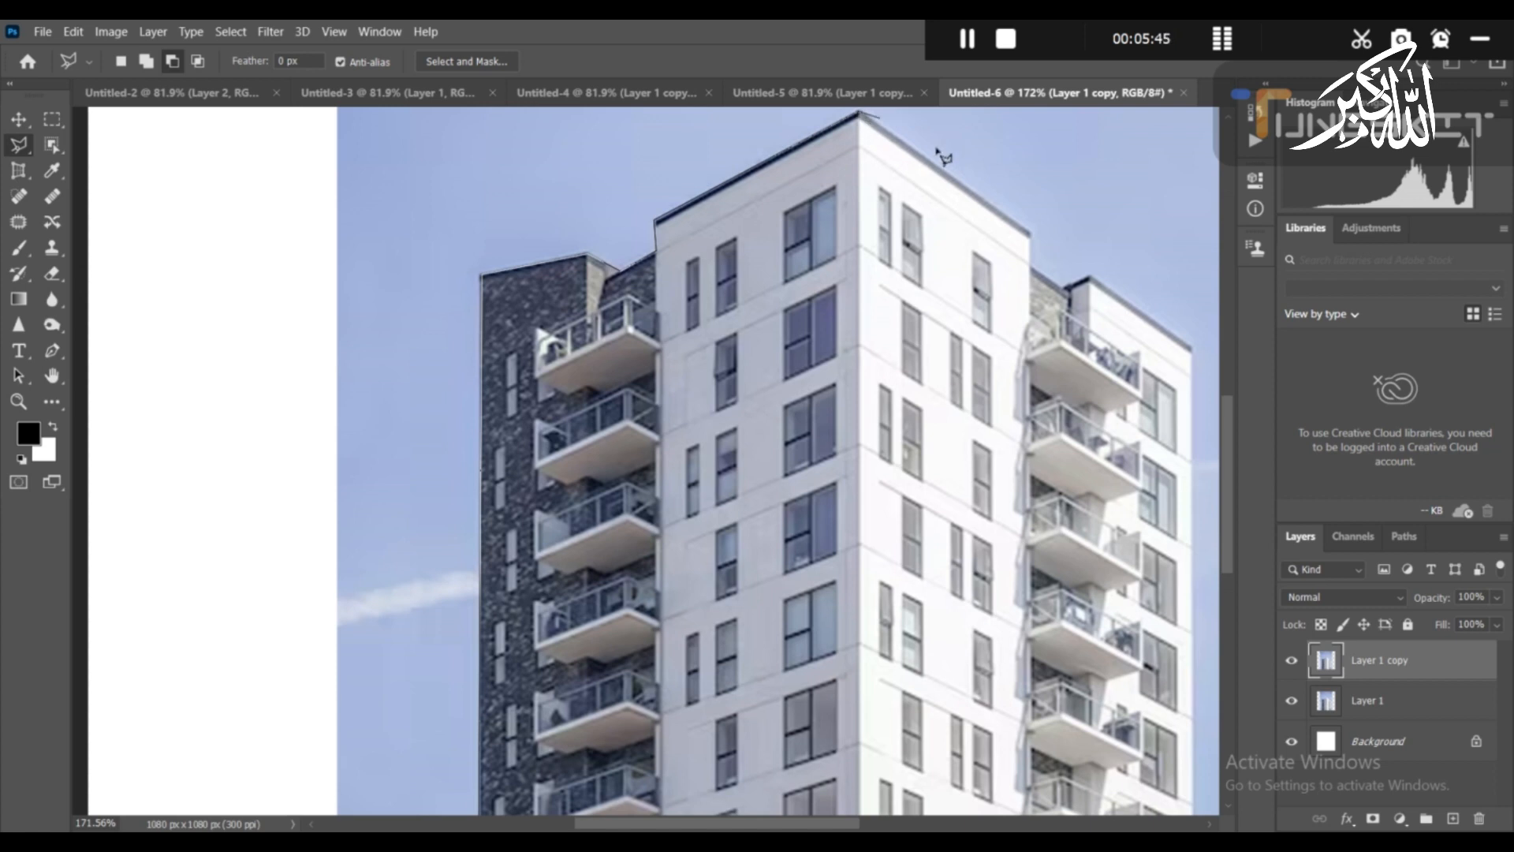
# Continue the polygonal lasso outline from the central peak down the building's right side, along its base, and close it into a selection.
pyautogui.click(1033, 237)
pyautogui.click(1066, 287)
pyautogui.click(1091, 276)
pyautogui.moveTo(1123, 329); pyautogui.dragTo(1009, 341)
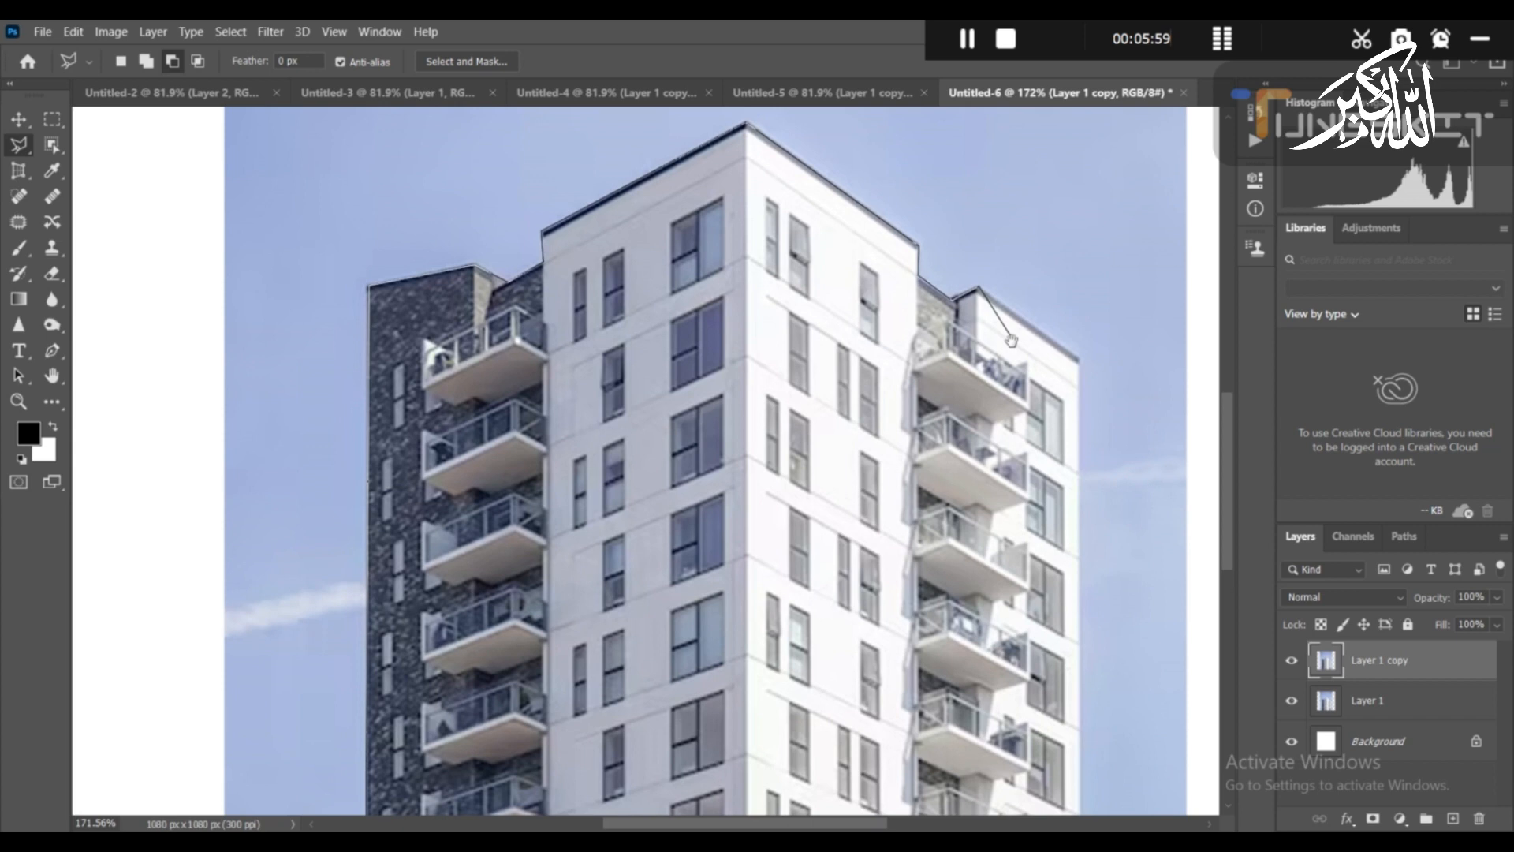
pyautogui.click(1080, 361)
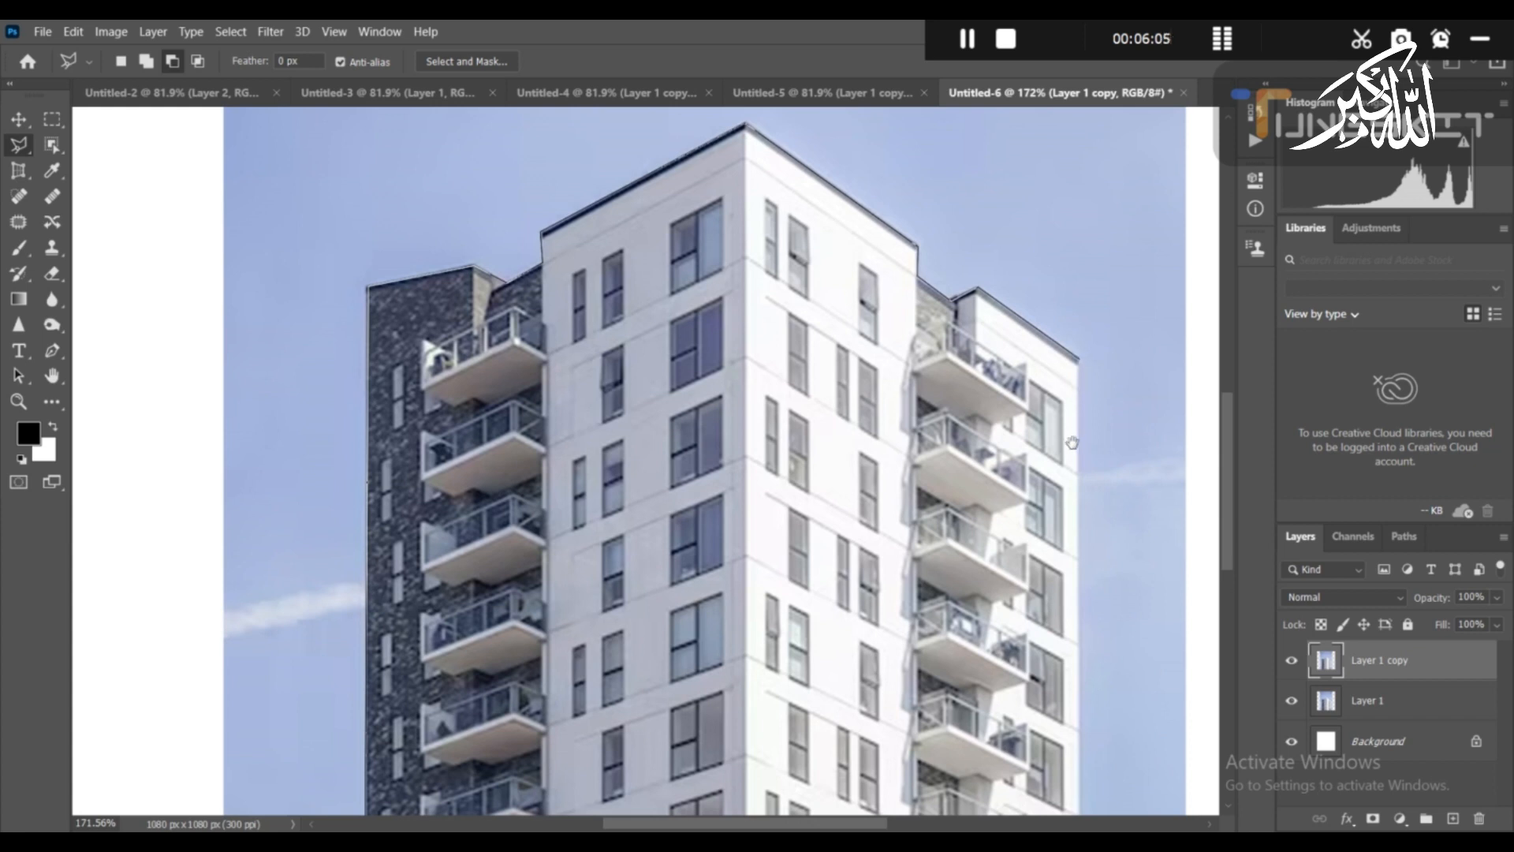
pyautogui.moveTo(1050, 558); pyautogui.dragTo(955, 247)
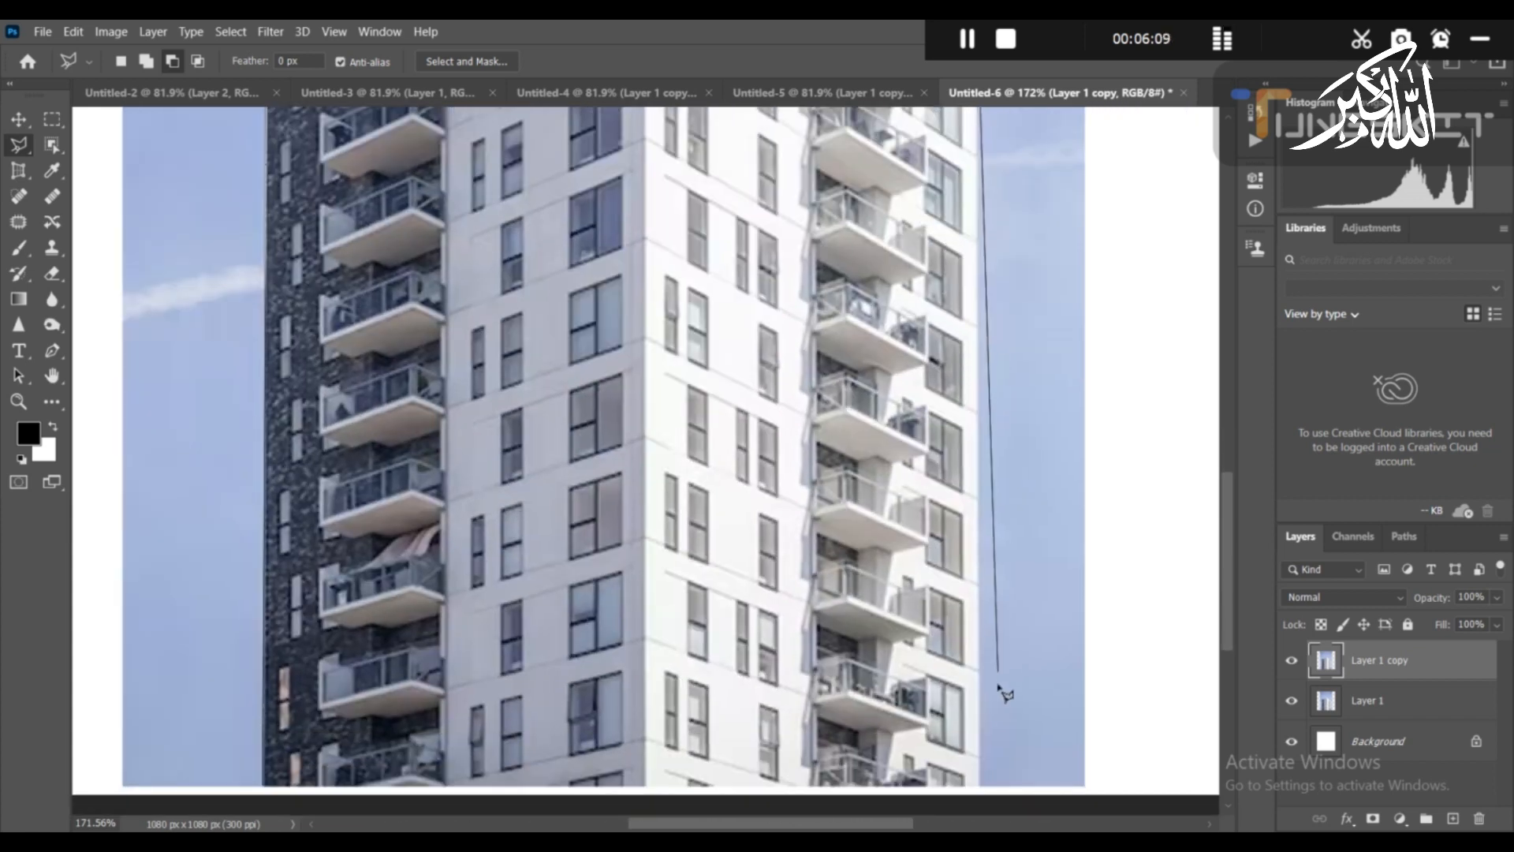
pyautogui.click(981, 786)
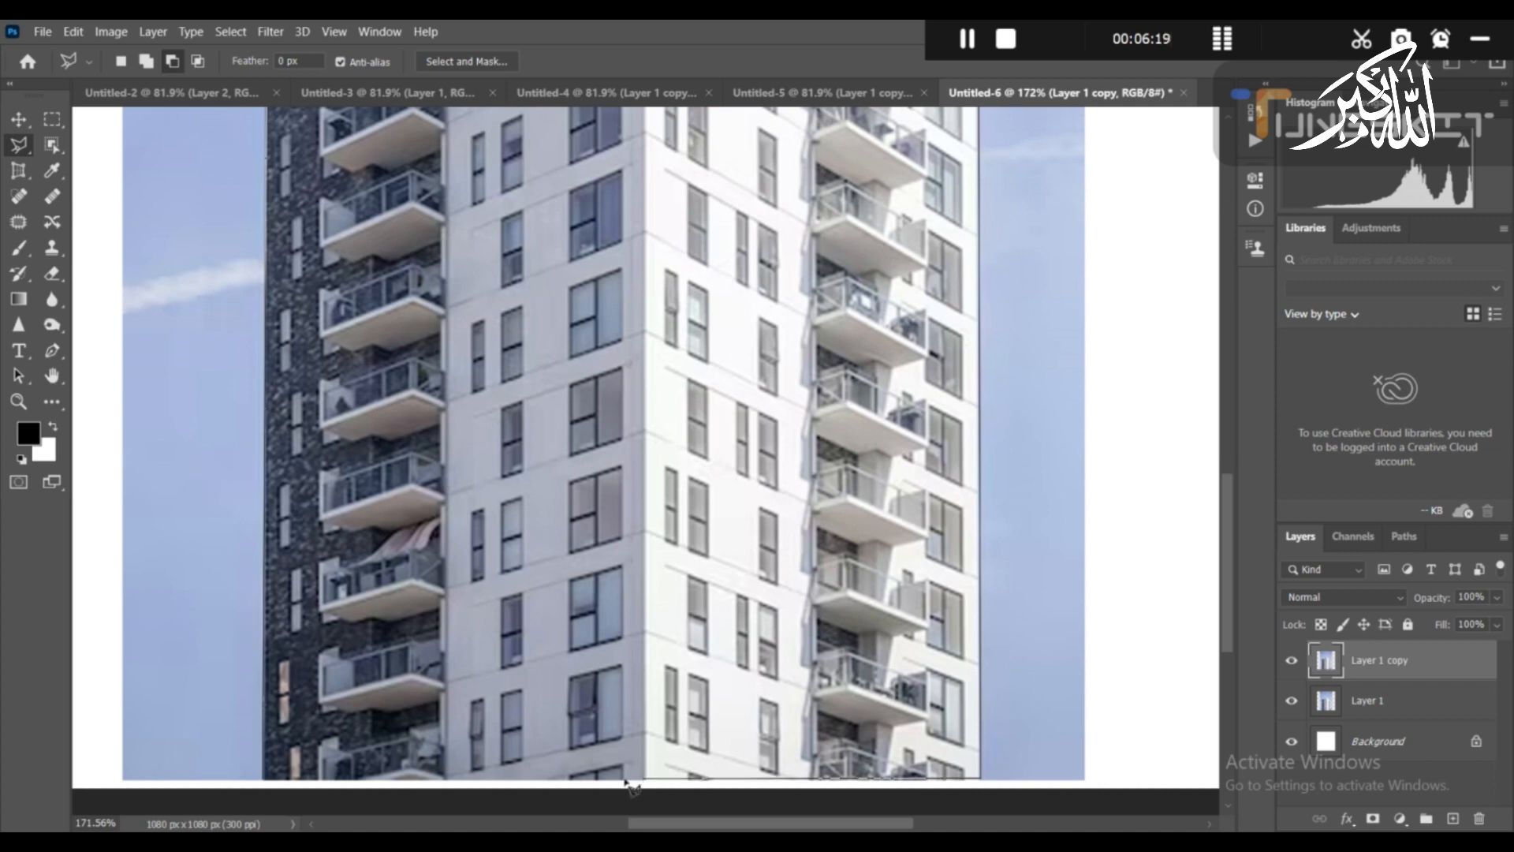
pyautogui.click(266, 782)
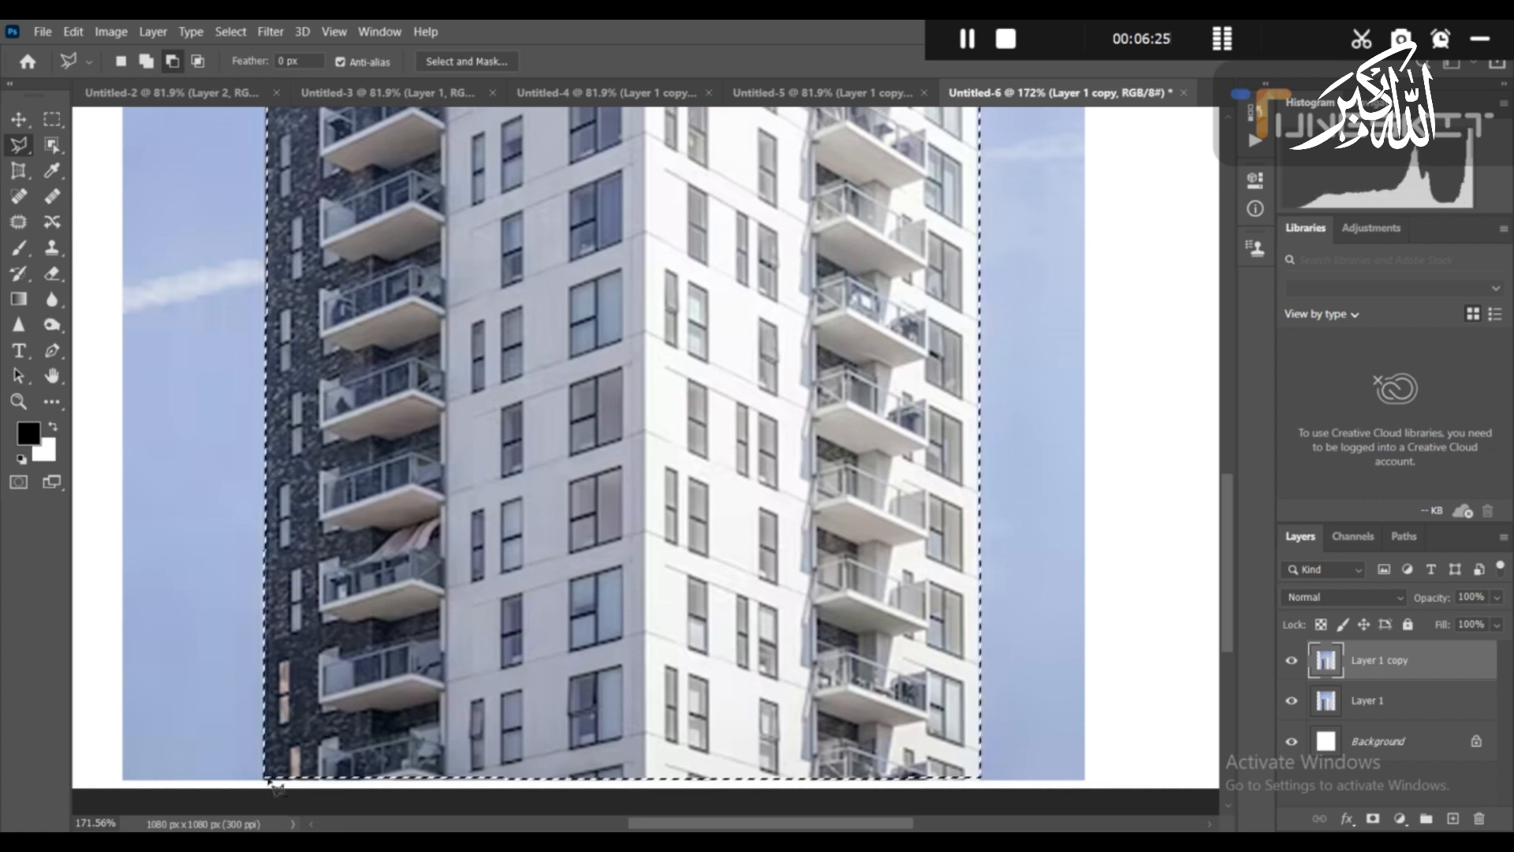
pyautogui.hotkey('ctrl', '0')
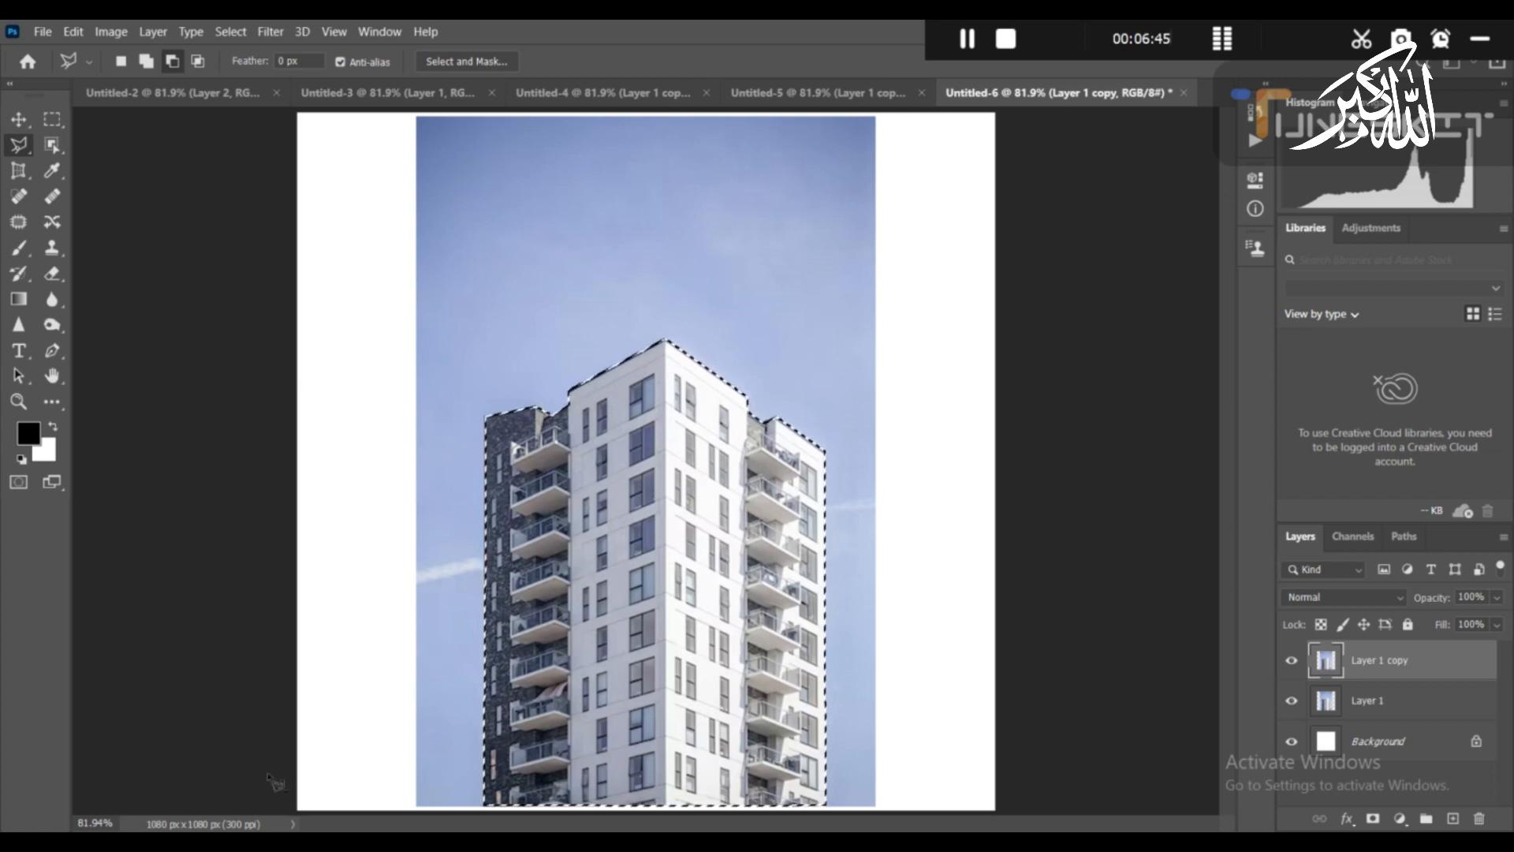
# Try replacing the selected building with a Content-Aware fill at 100% opacity, clear the selection, and undo both changes.
pyautogui.rightClick(616, 615)
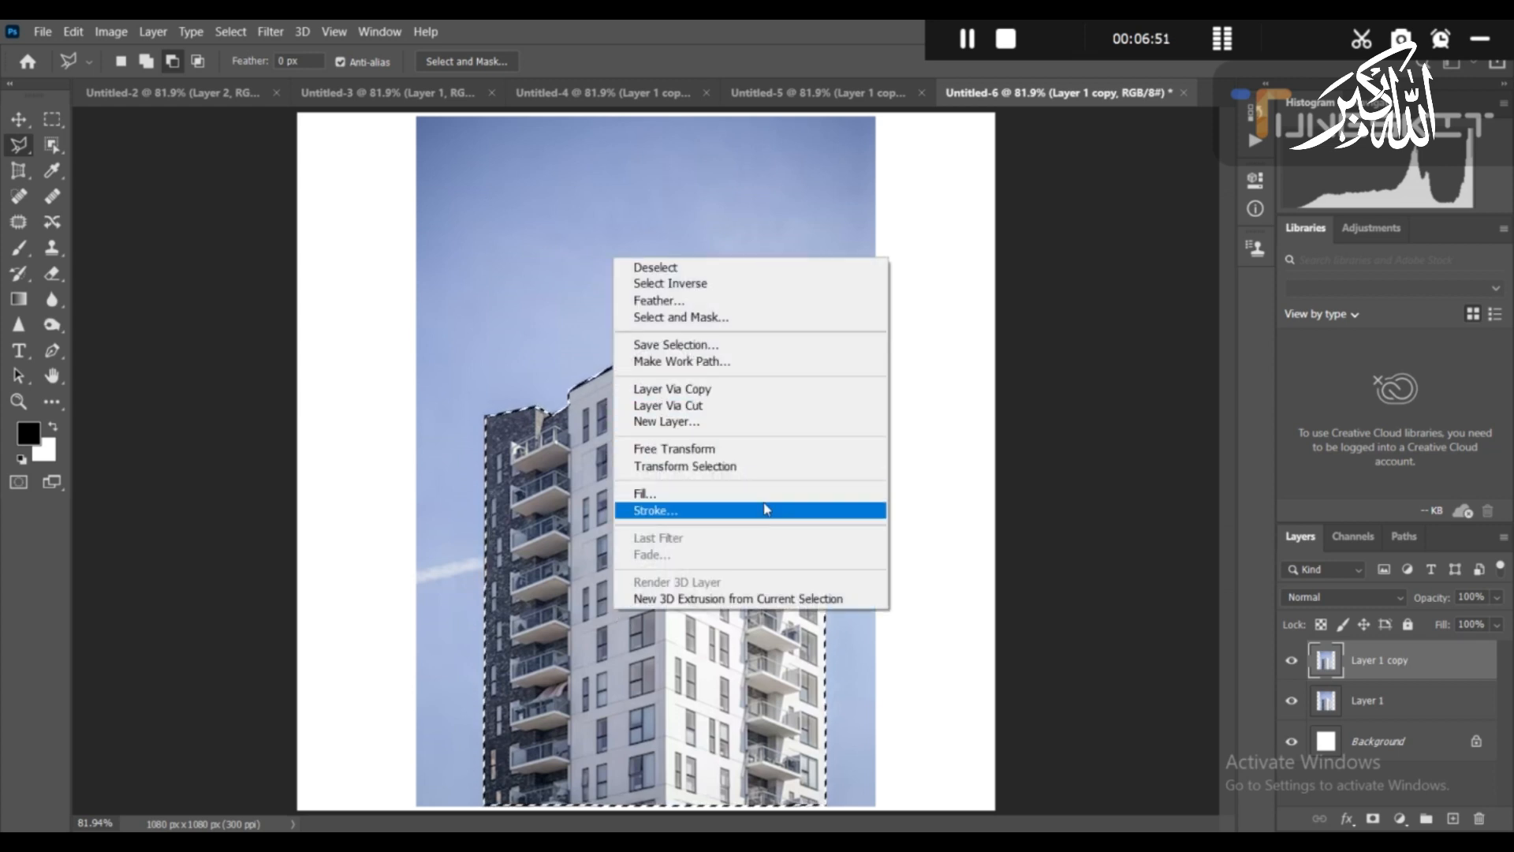
pyautogui.click(764, 501)
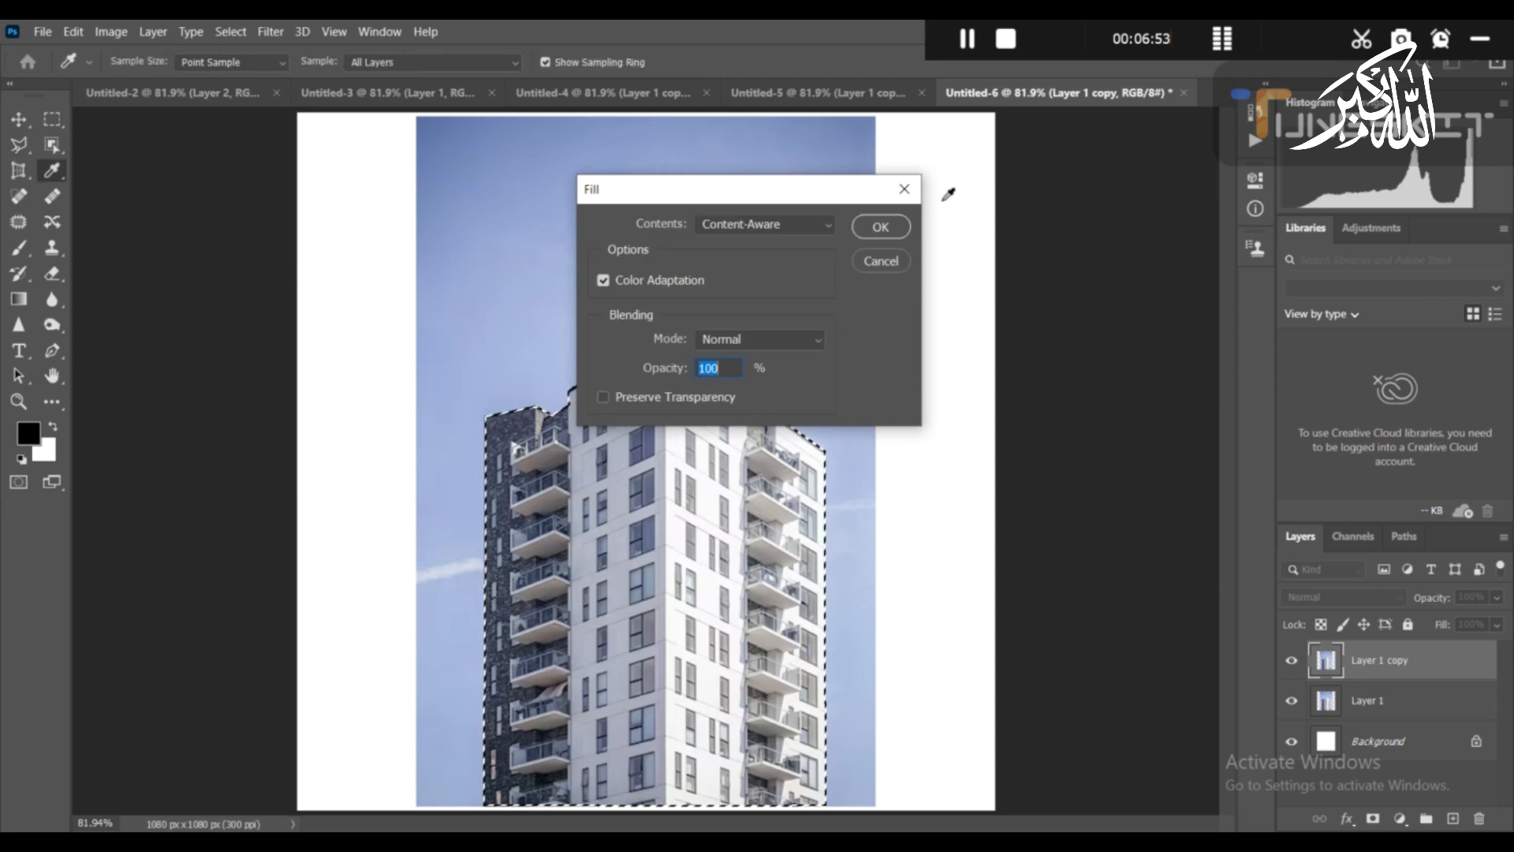
pyautogui.click(881, 227)
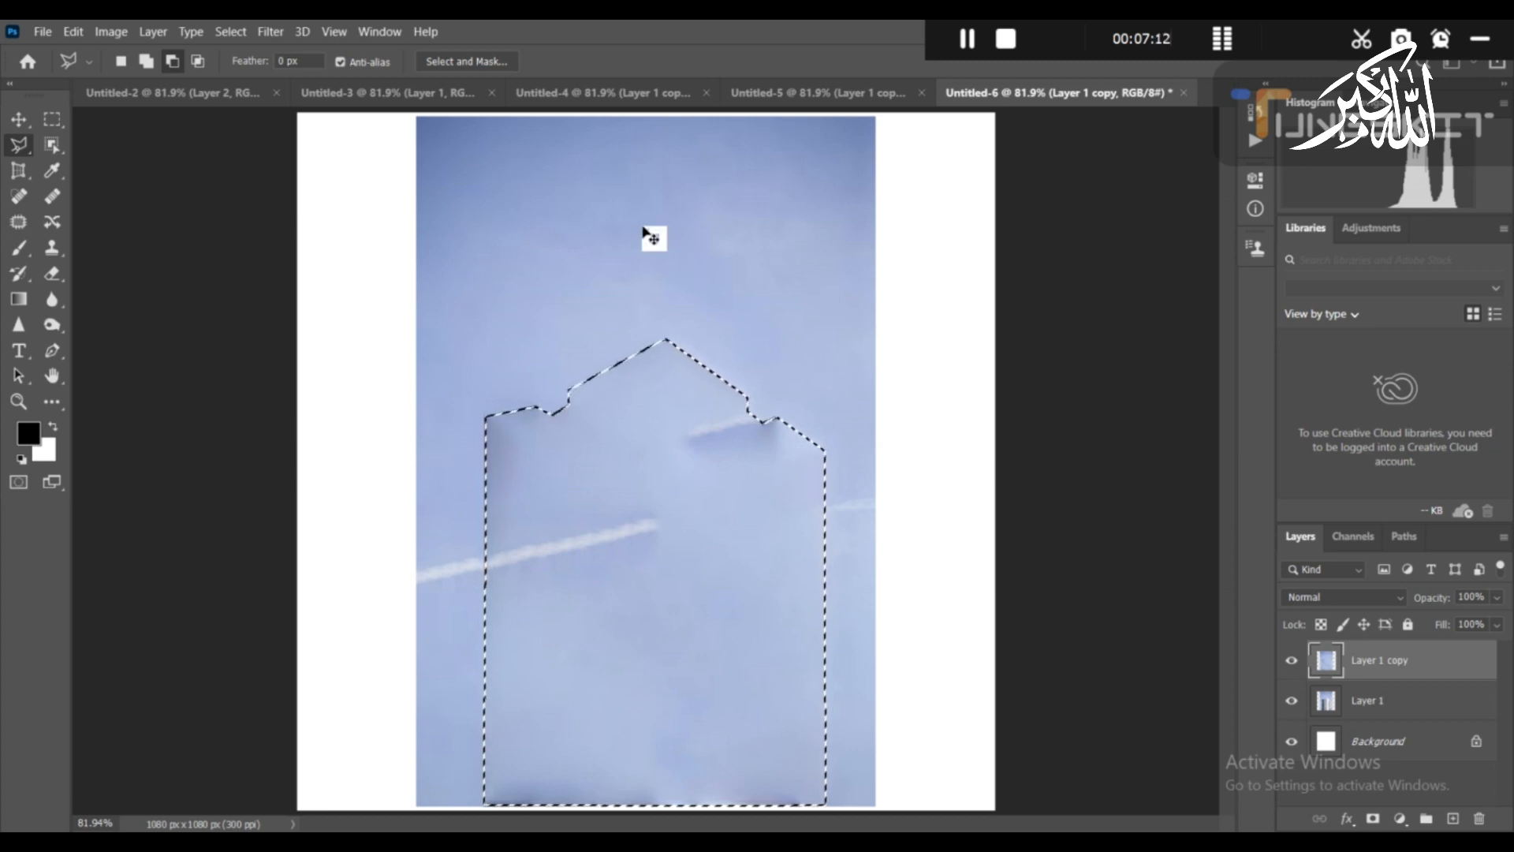
pyautogui.hotkey('ctrl', 'd')
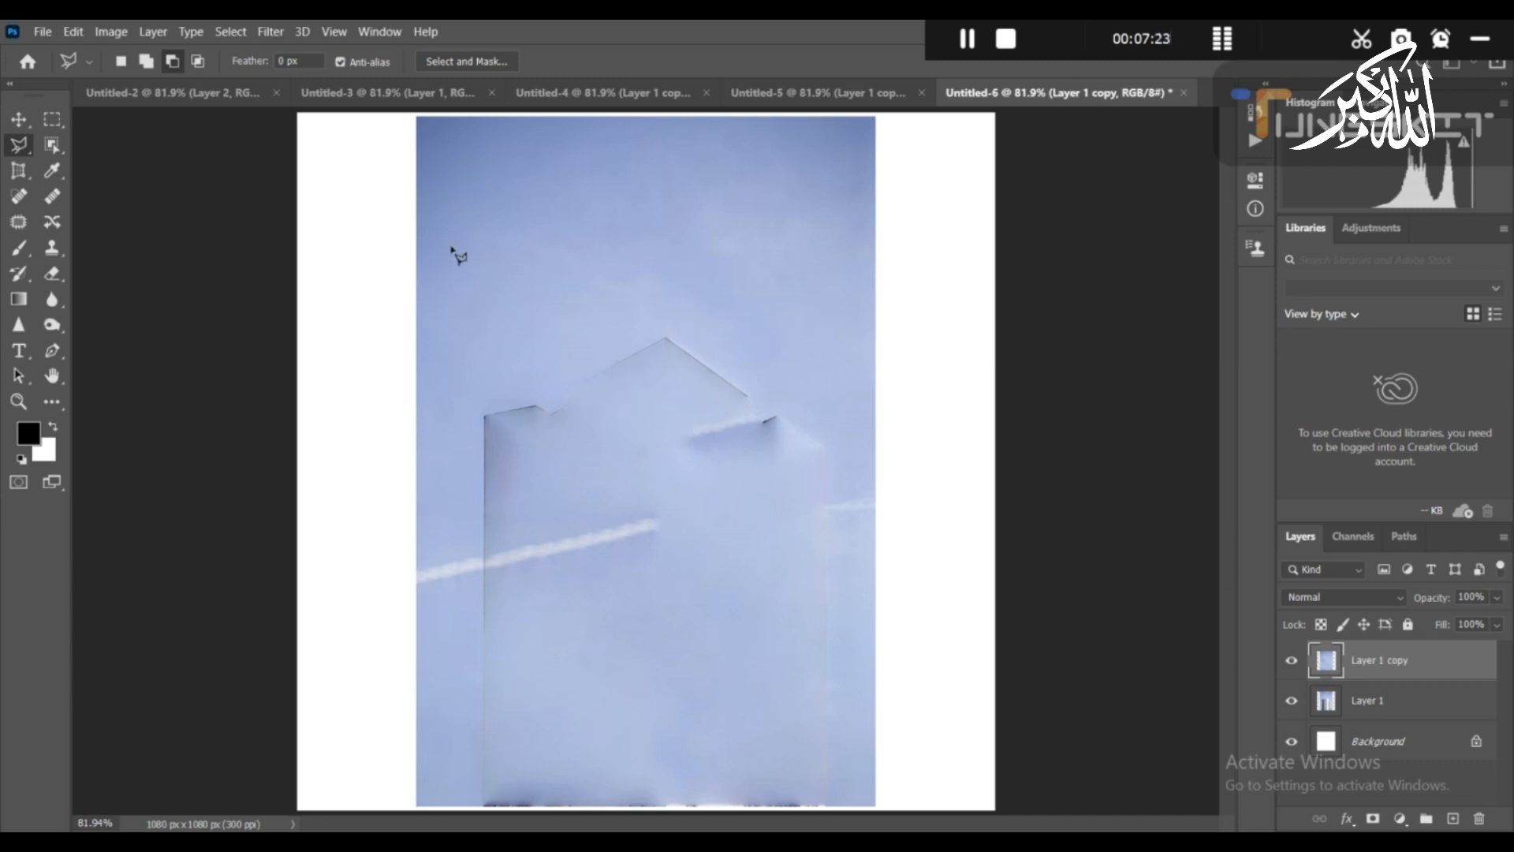
pyautogui.press('Return')
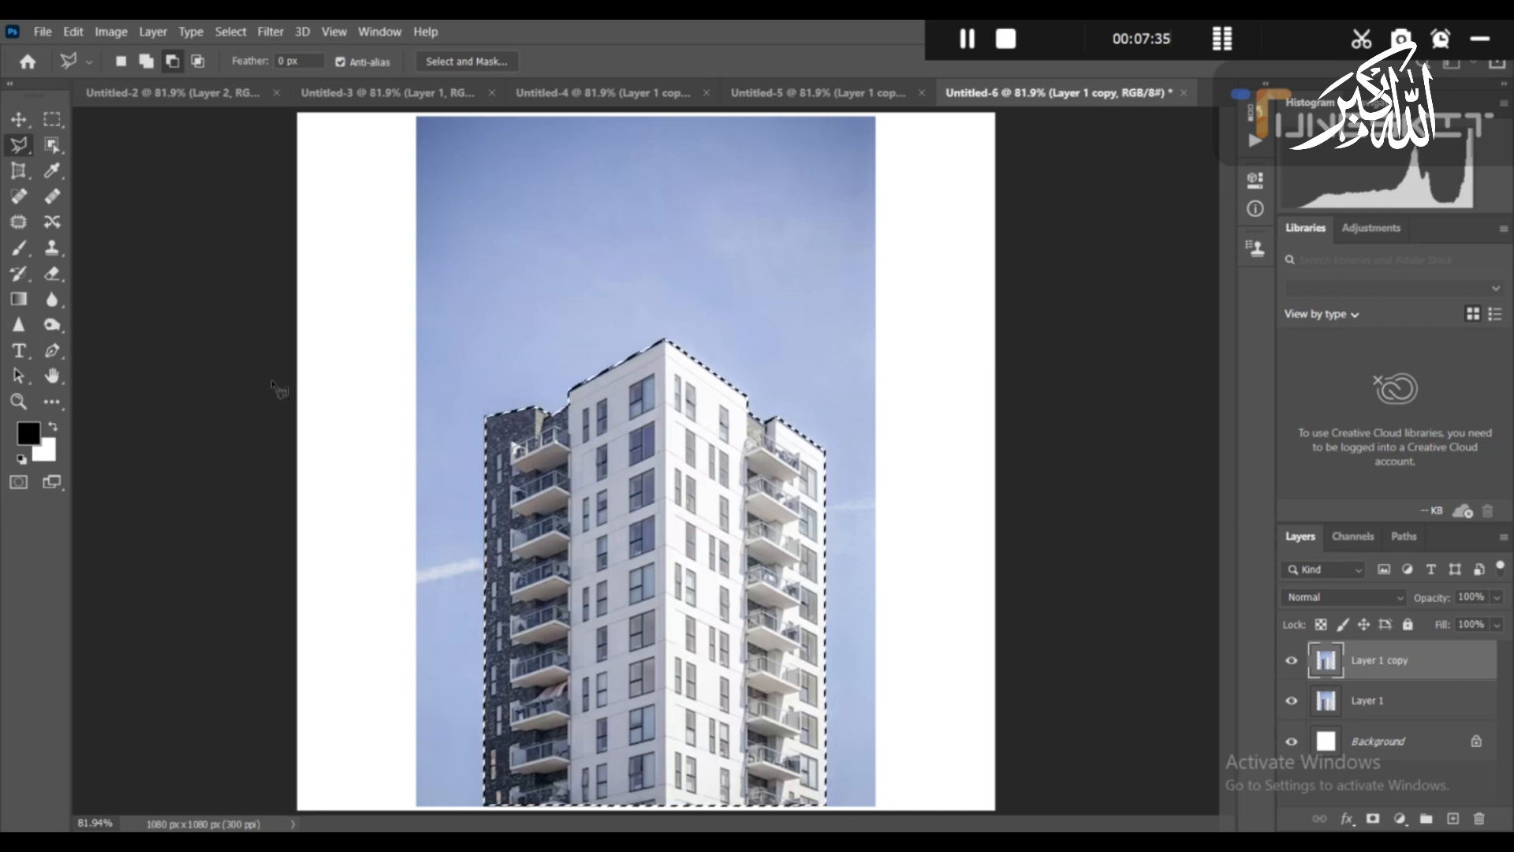
# Paste the copied building as a new layer into the orange Untitled-4 document.
pyautogui.click(797, 101)
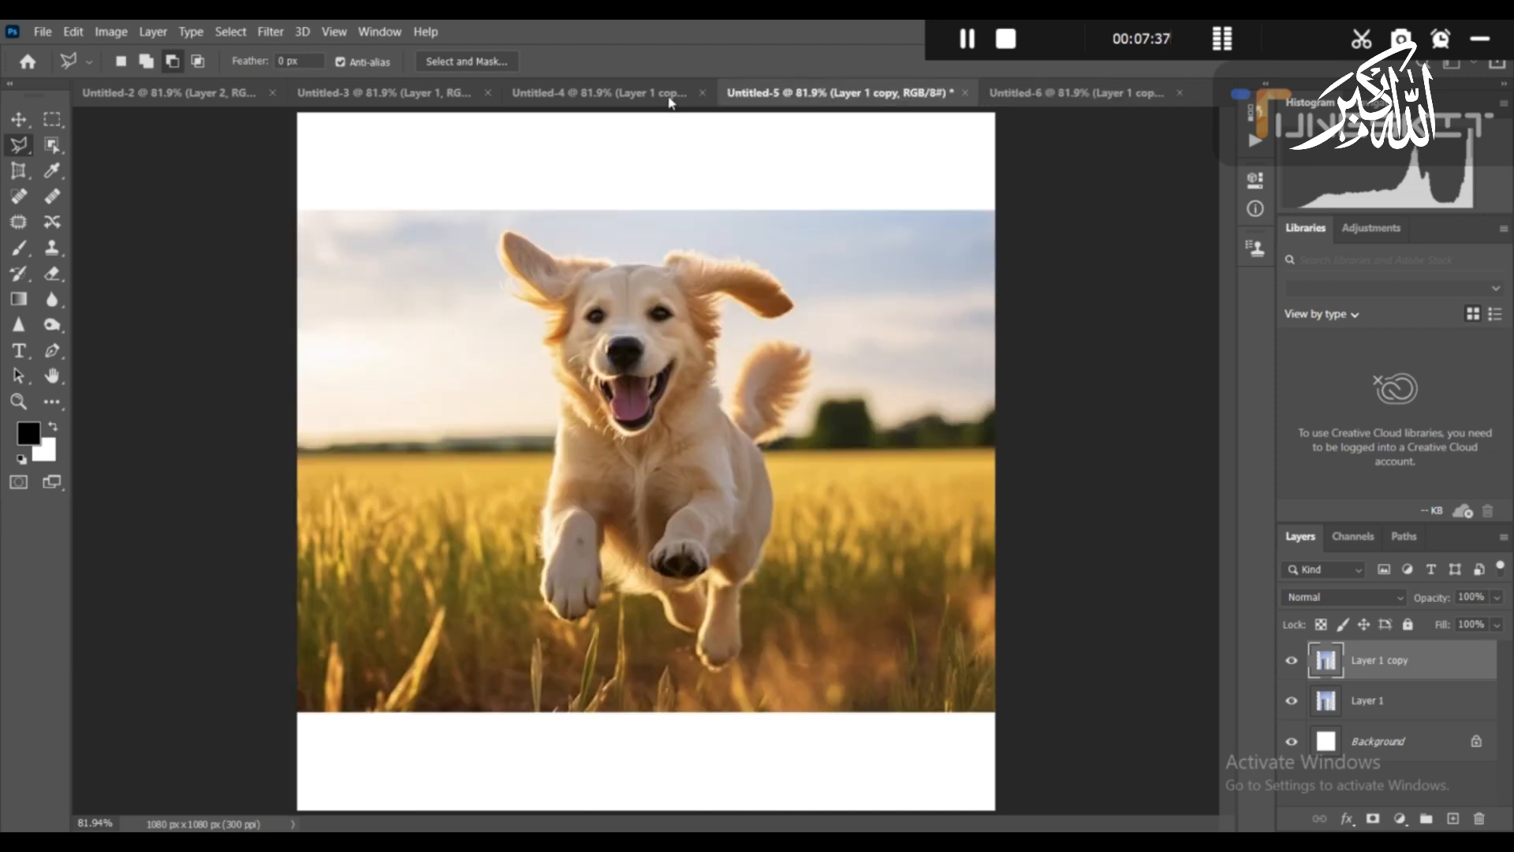
pyautogui.click(669, 100)
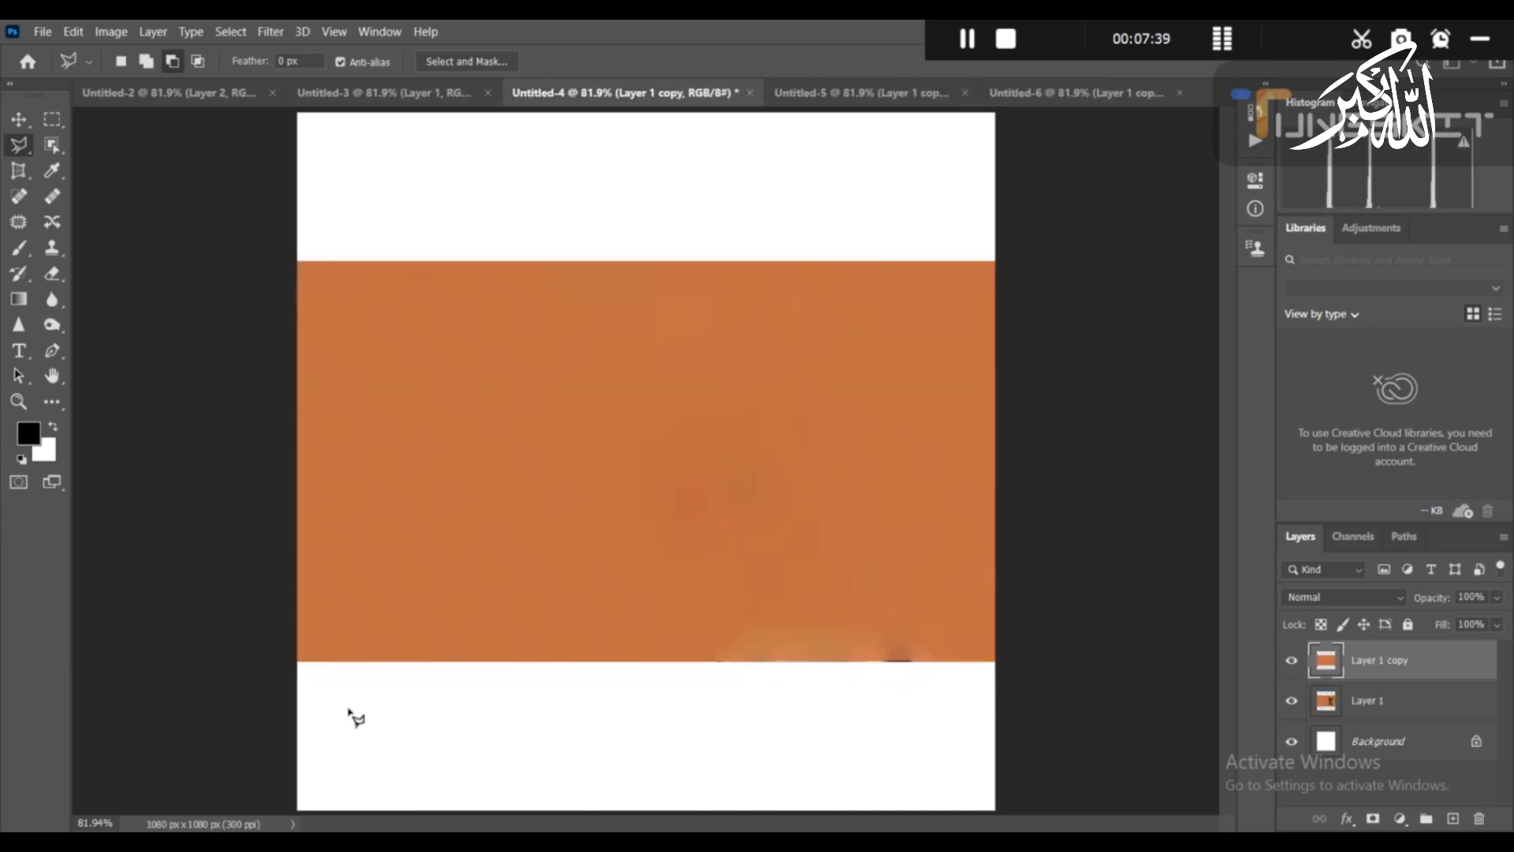
pyautogui.hotkey('ctrl', 'v')
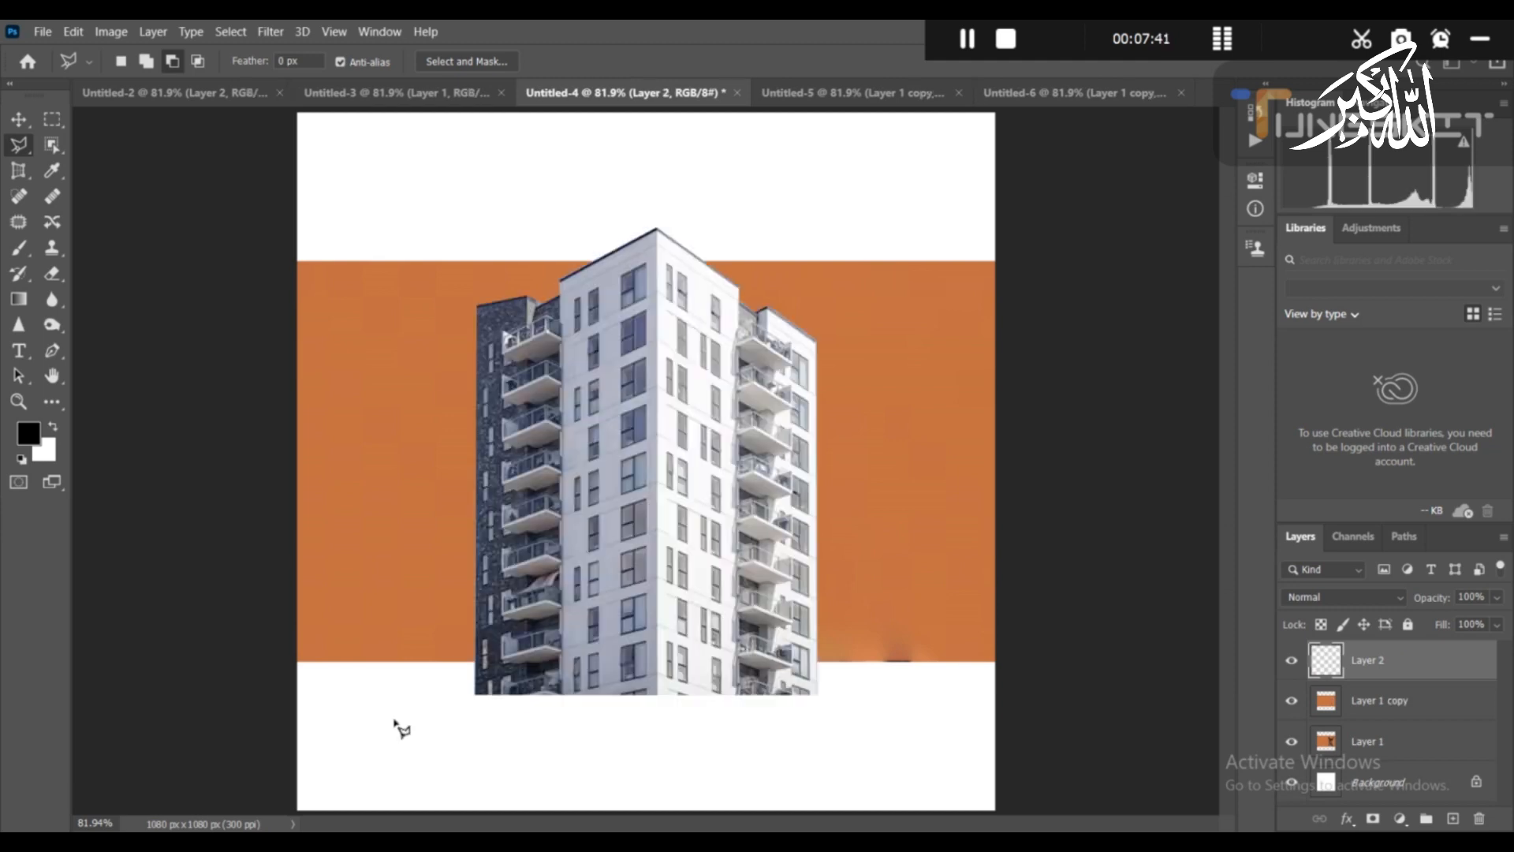
# Scale the pasted building to 64.83% and place its base on the lower edge of the orange area.
pyautogui.click(18, 119)
pyautogui.hotkey('ctrl', 't')
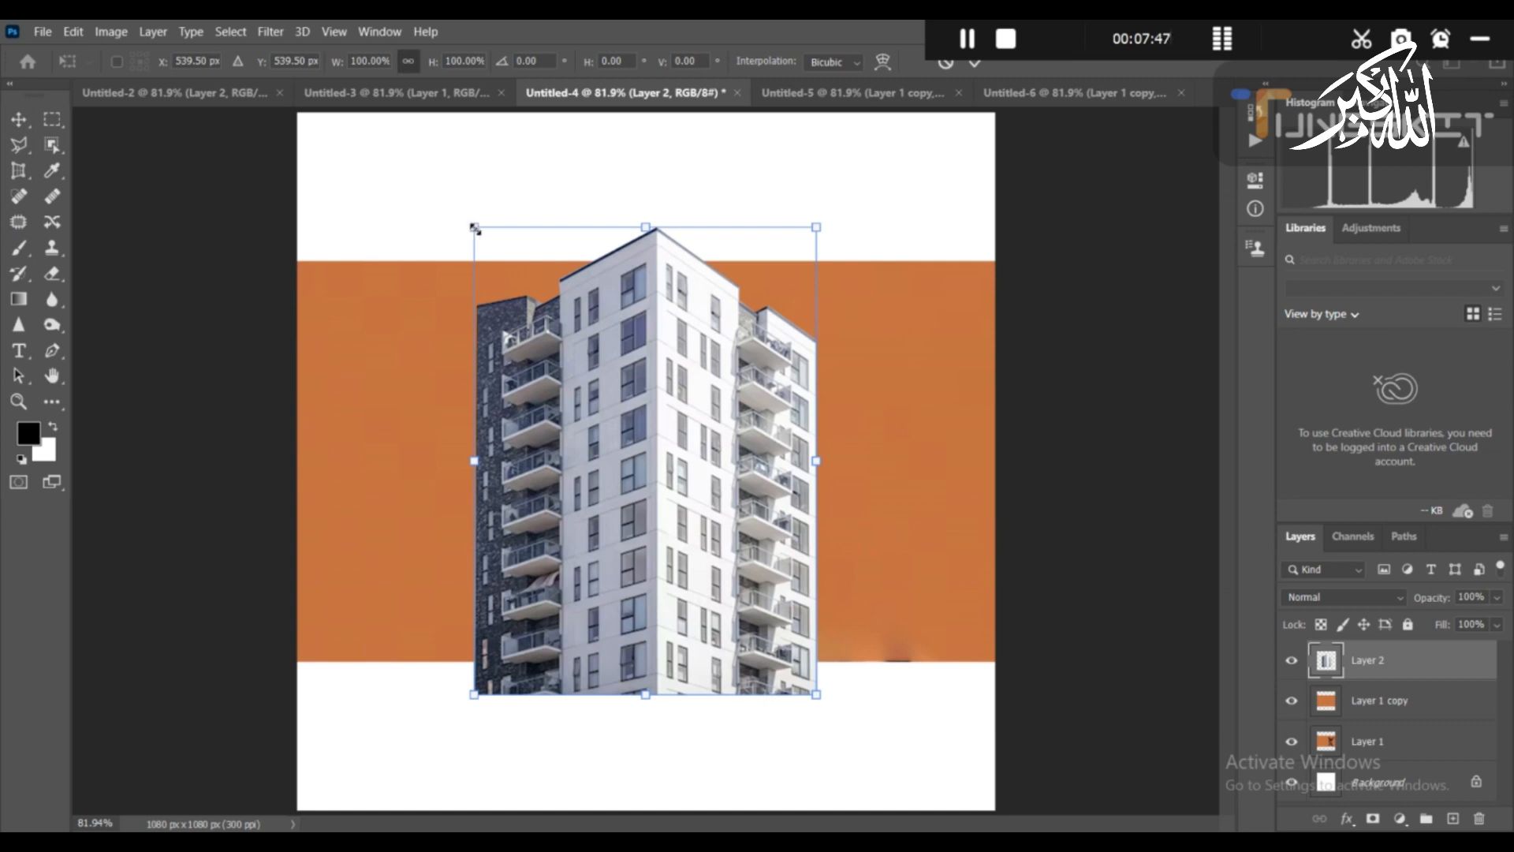
pyautogui.moveTo(476, 229); pyautogui.dragTo(536, 309)
pyautogui.moveTo(640, 463); pyautogui.dragTo(648, 515)
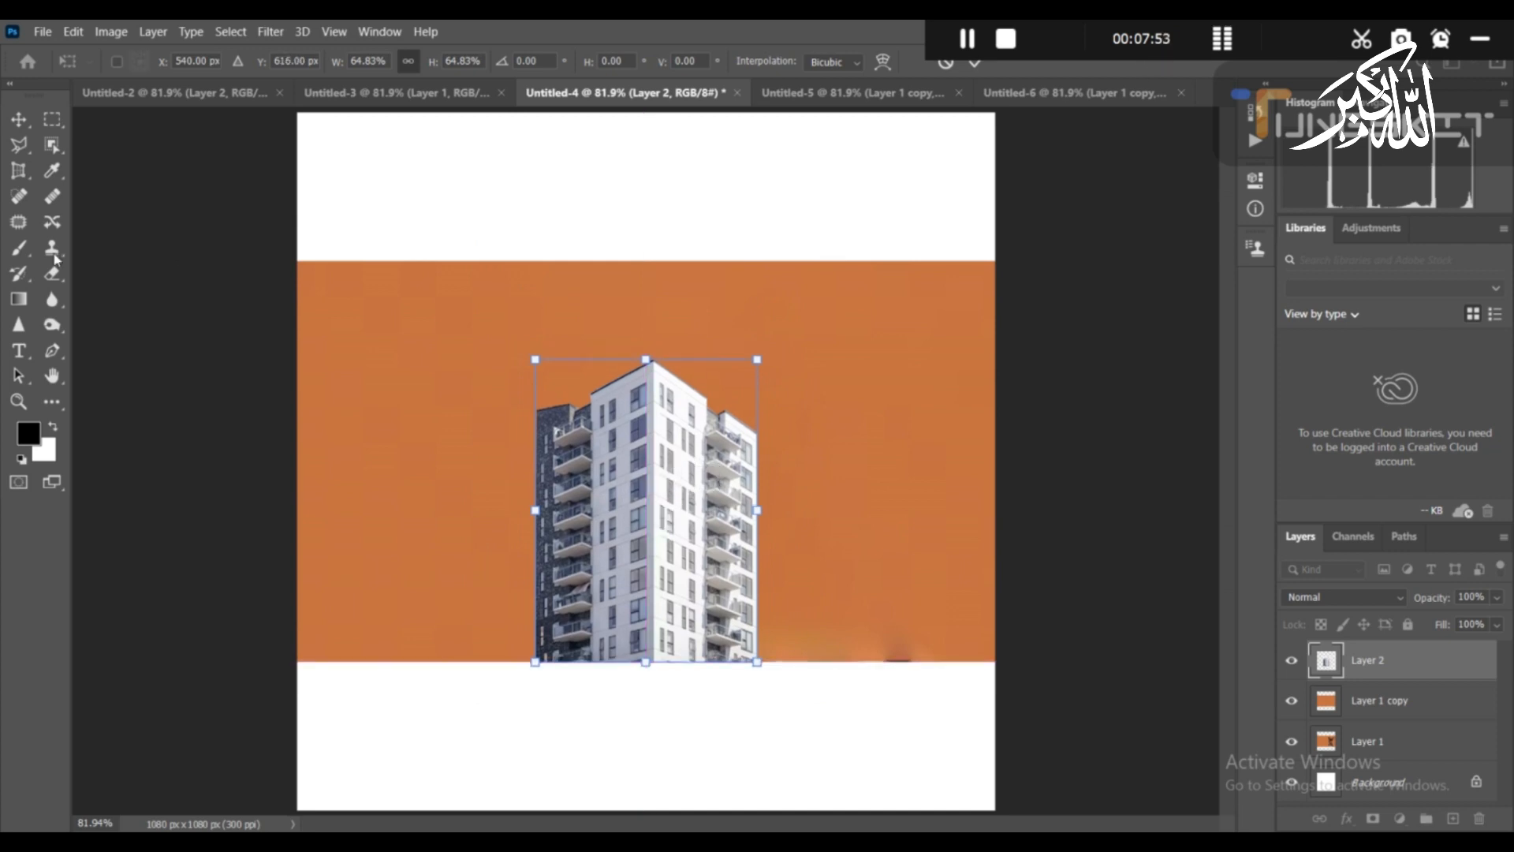
pyautogui.click(19, 119)
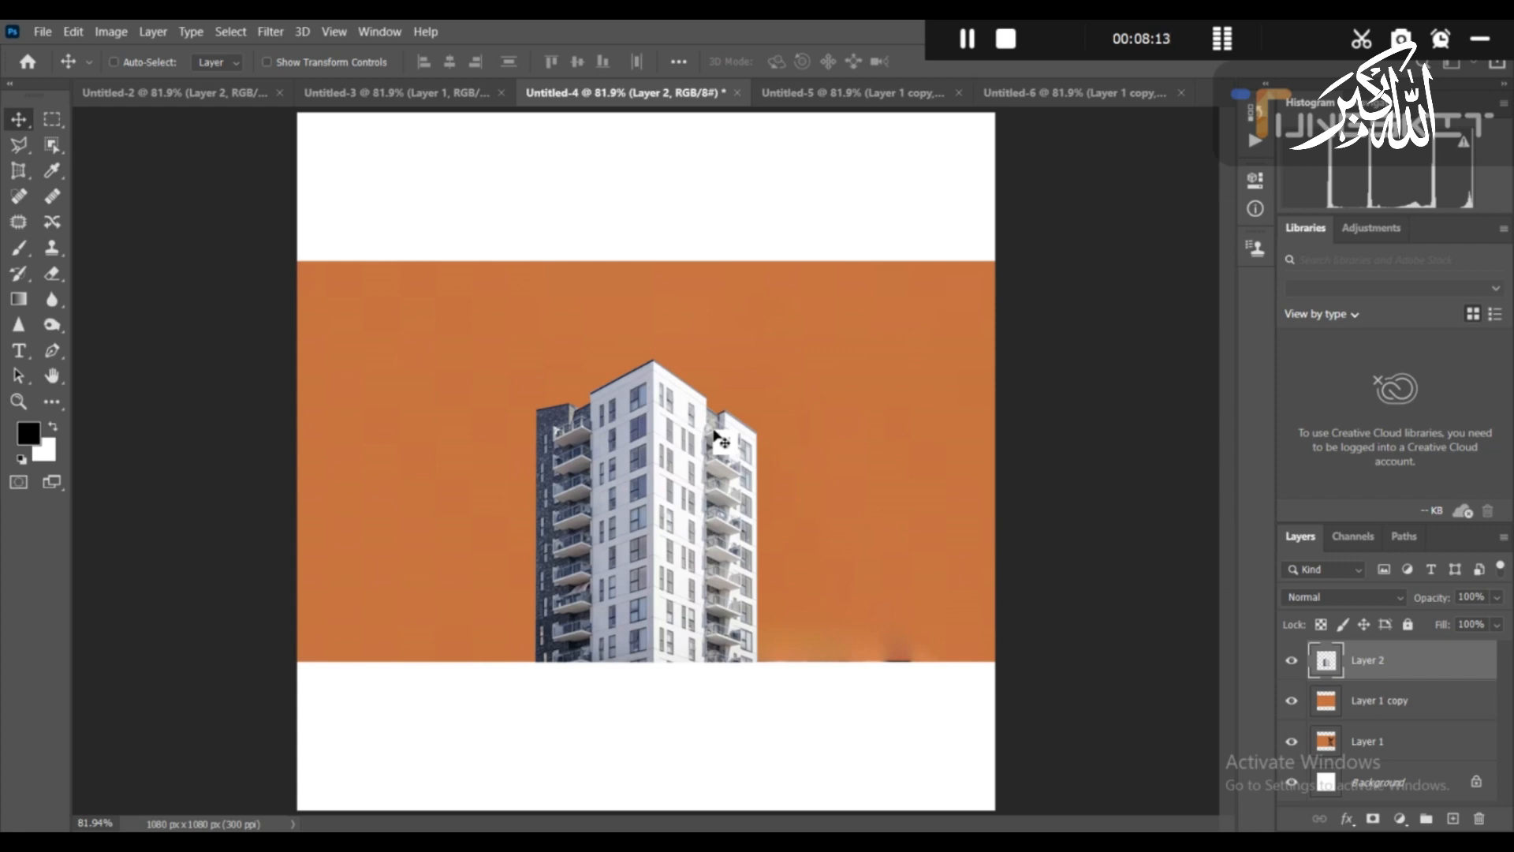
# Undo the building's transform and paste in Untitled-4, and switch to the luxury car poster in Untitled-3.
pyautogui.press('ctrl')
pyautogui.hotkey('ctrl', 'z')
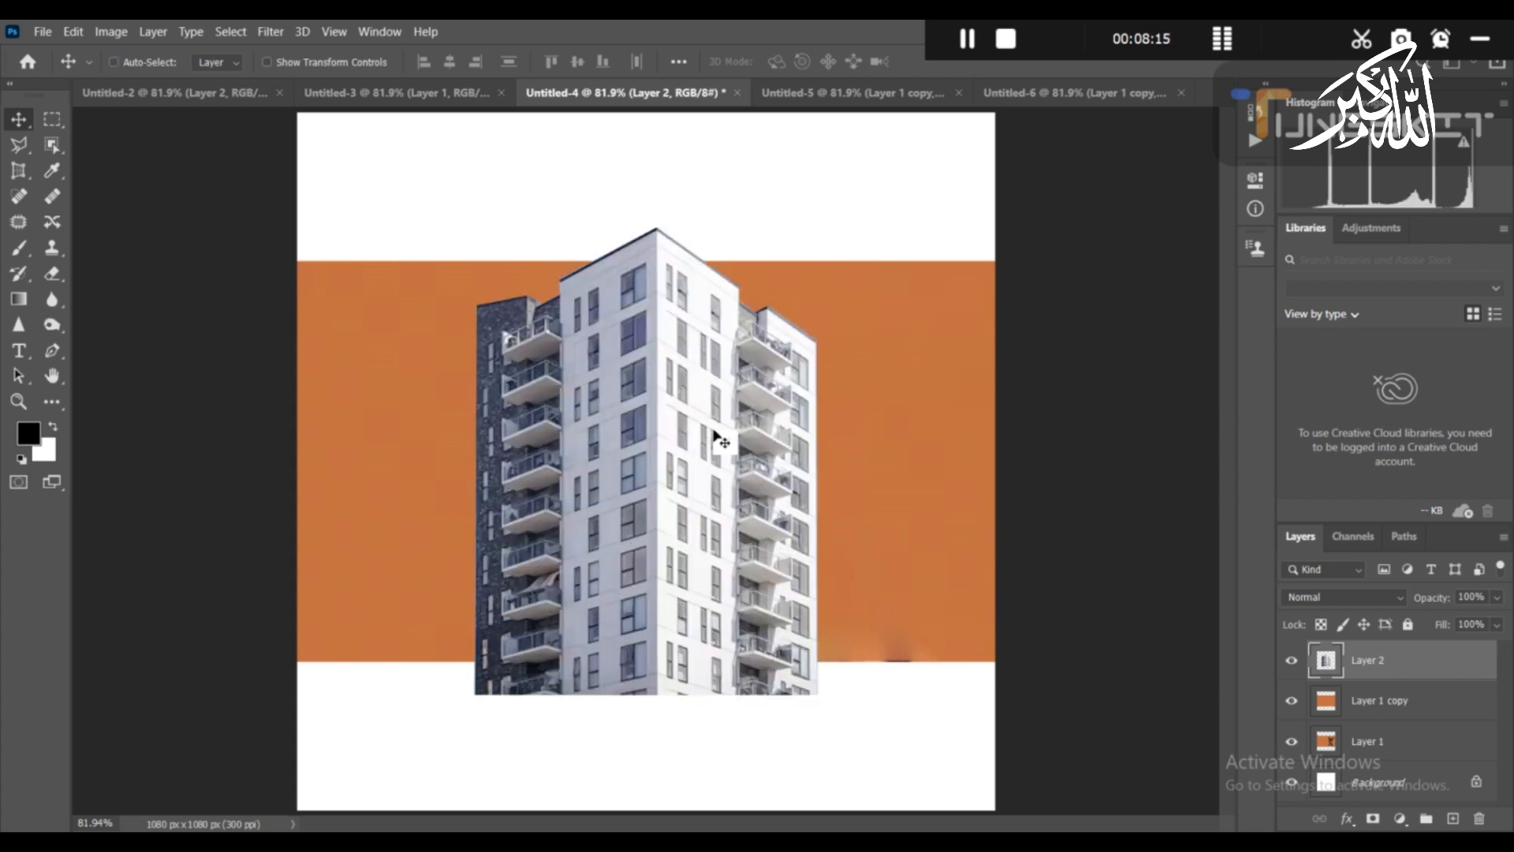
pyautogui.moveTo(719, 438); pyautogui.dragTo(560, 494)
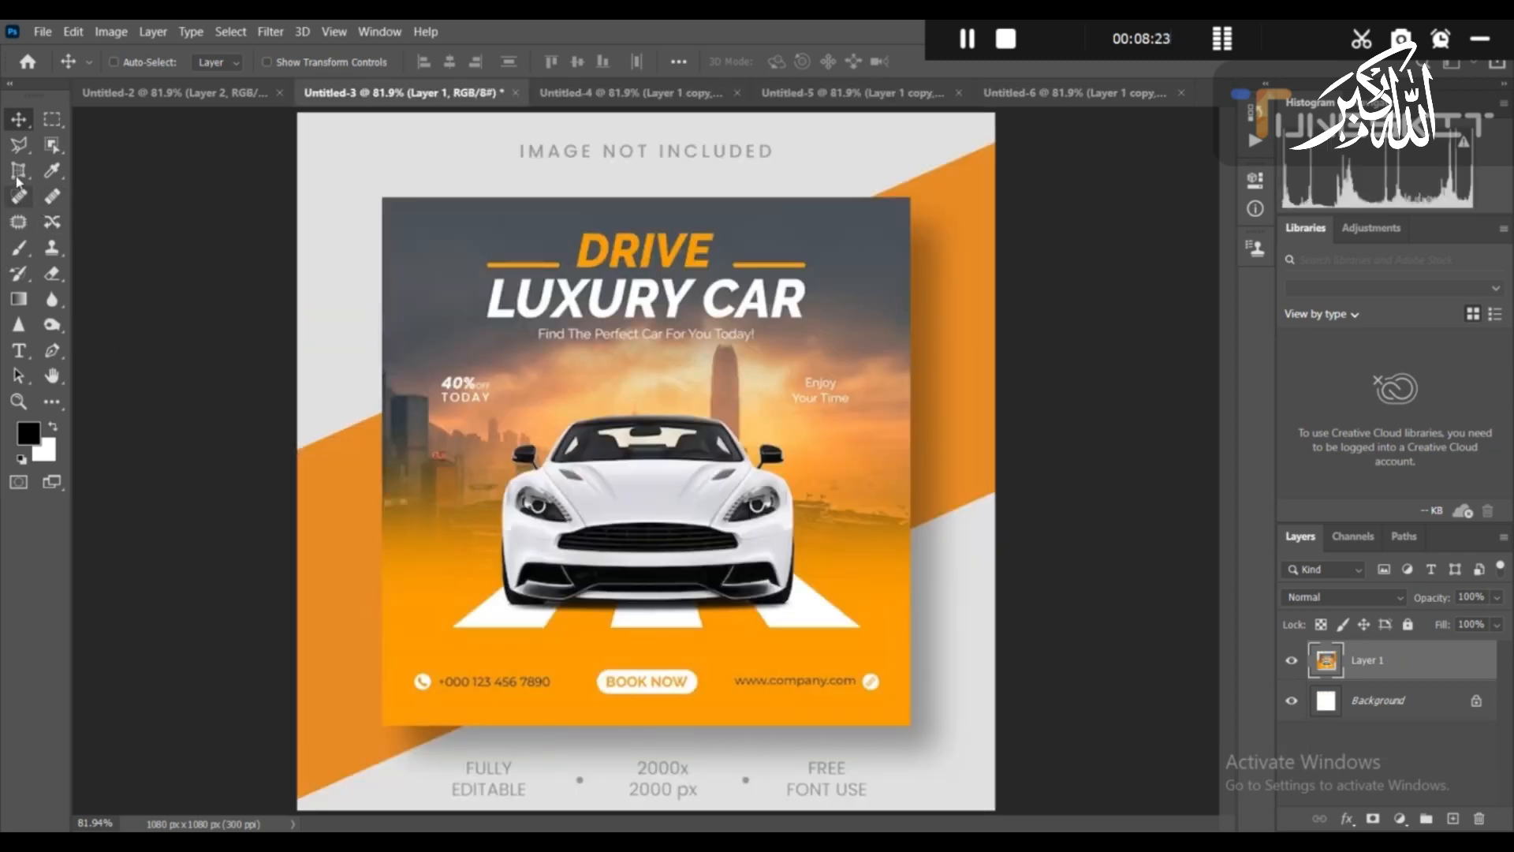
# Activate the Magnetic Lasso tool and clear the existing building selection in the Untitled-6 document.
pyautogui.rightClick(19, 144)
pyautogui.click(138, 186)
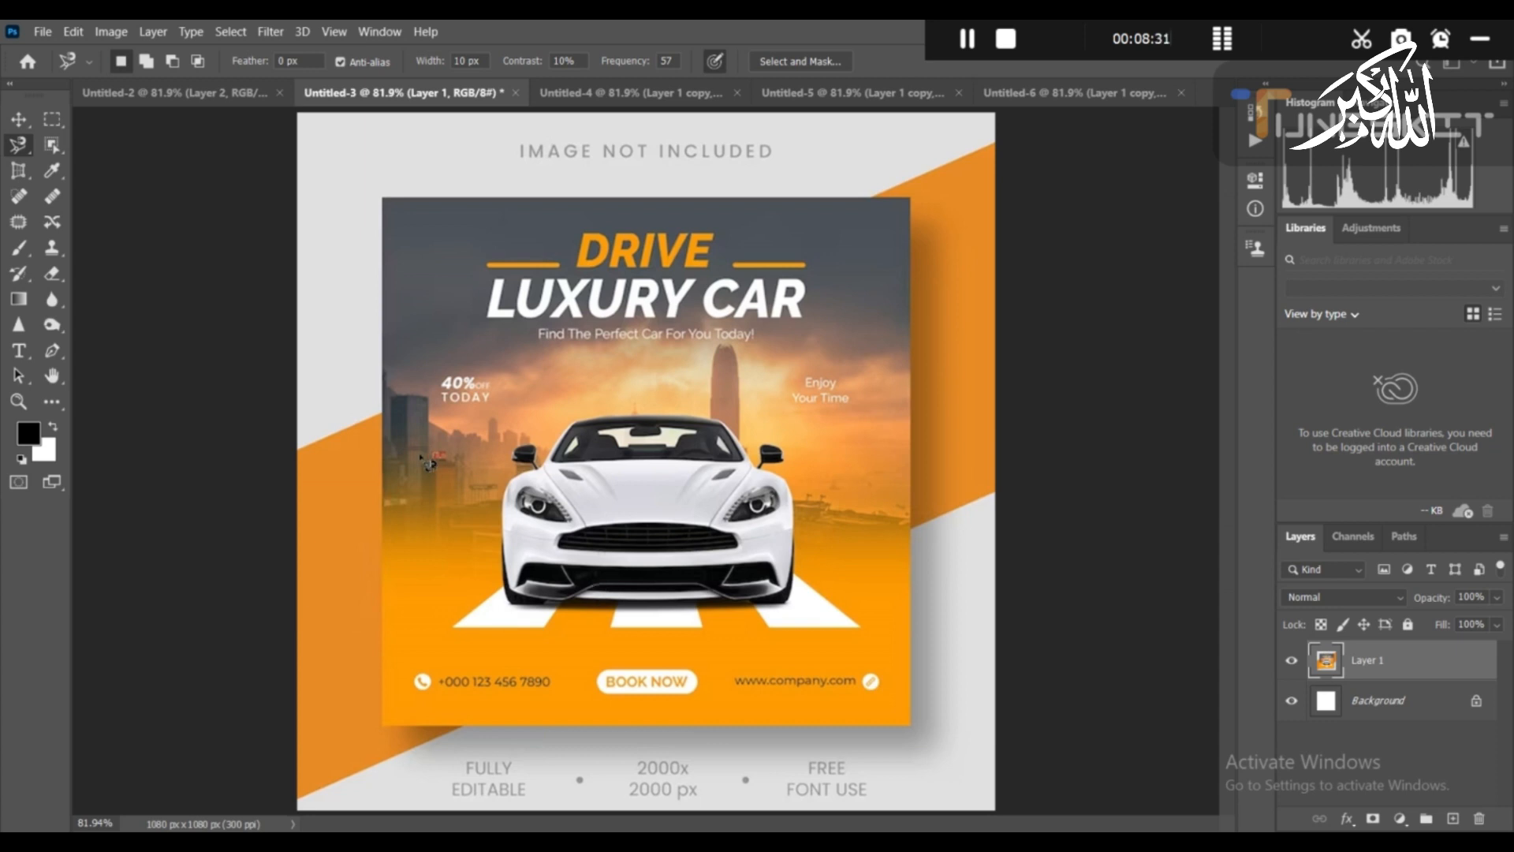
pyautogui.click(602, 94)
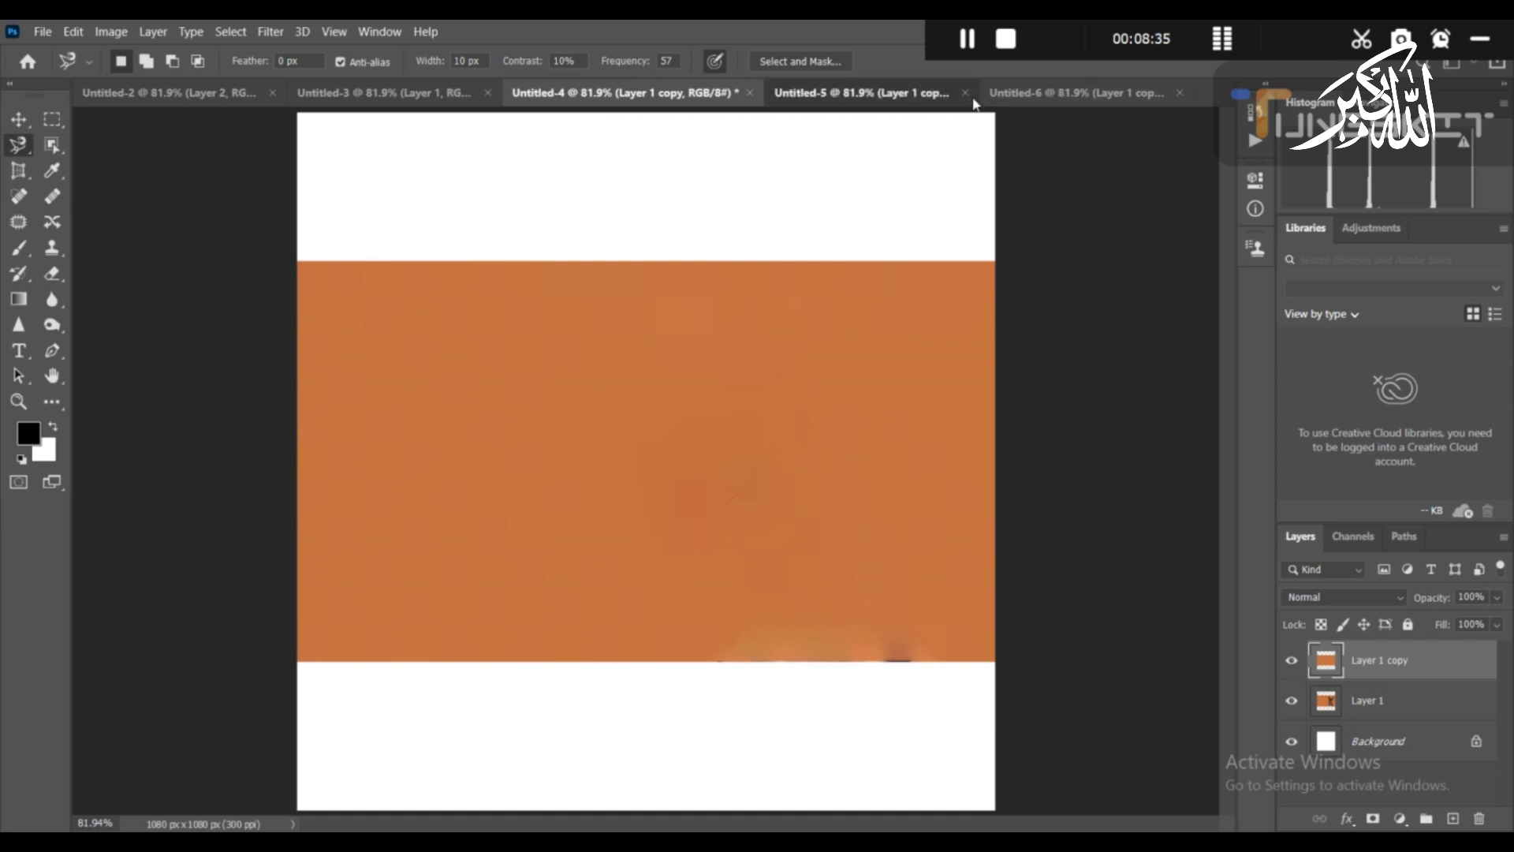
pyautogui.click(976, 103)
pyautogui.click(1014, 107)
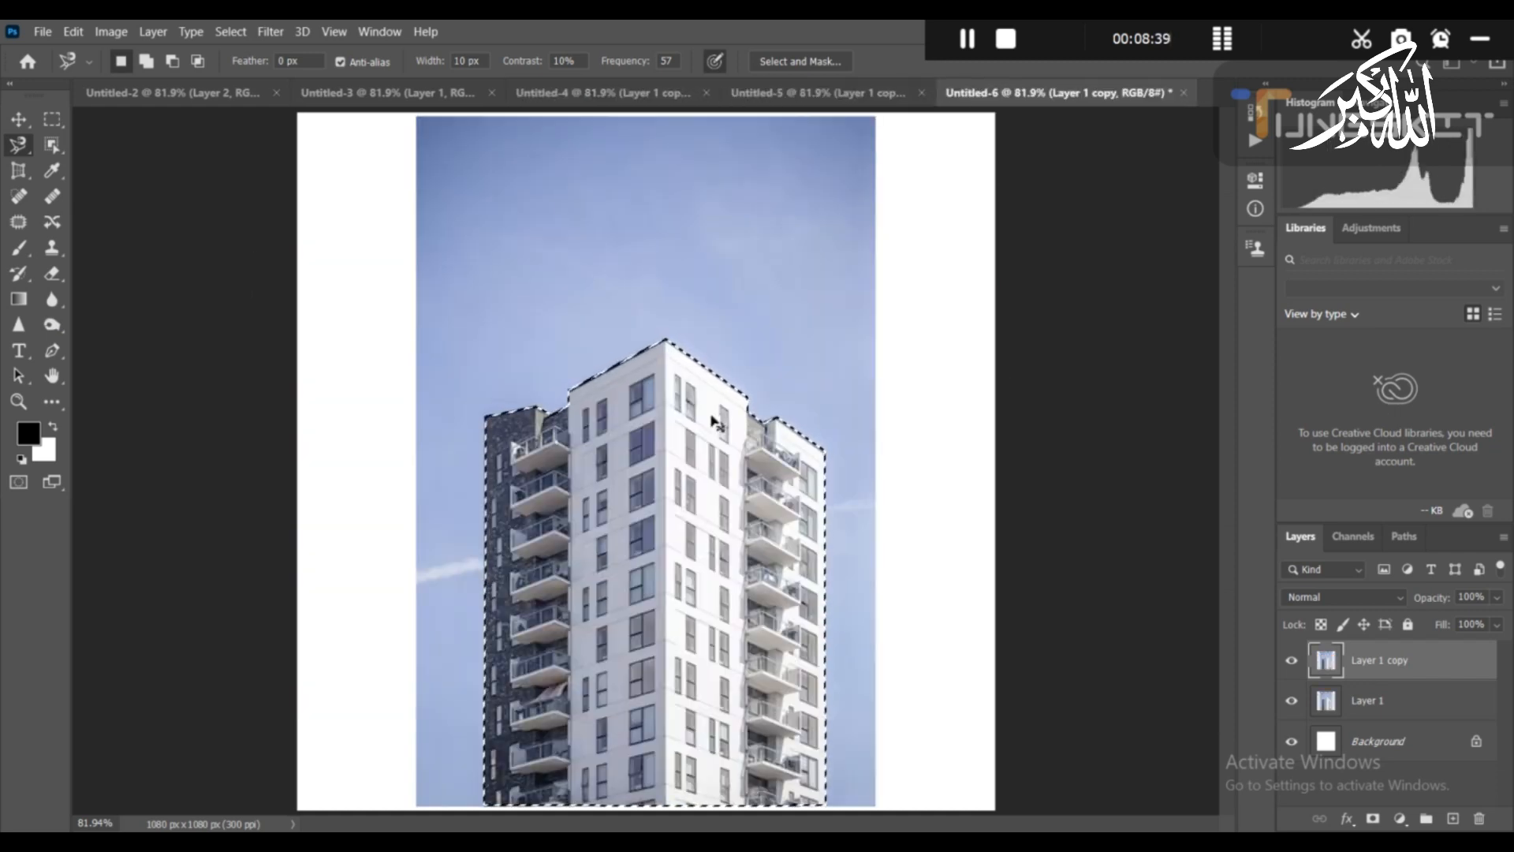
pyautogui.hotkey('ctrl', 'd')
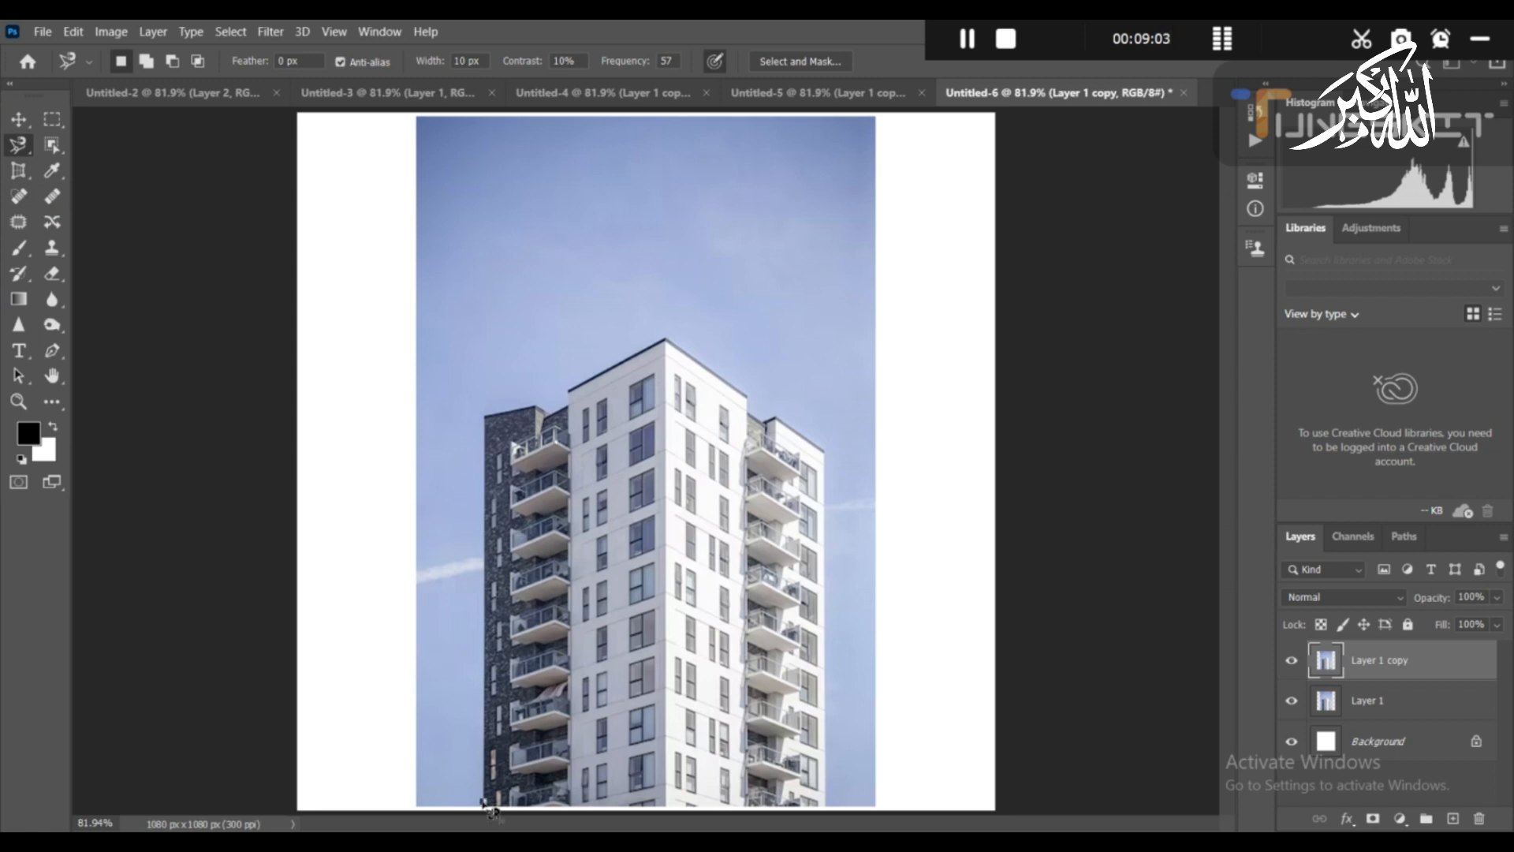
# Trace the building with the Magnetic Lasso from its bottom-left corner up the brick edge, along the roofline to the peak and into the sky.
pyautogui.moveTo(493, 812); pyautogui.dragTo(492, 427)
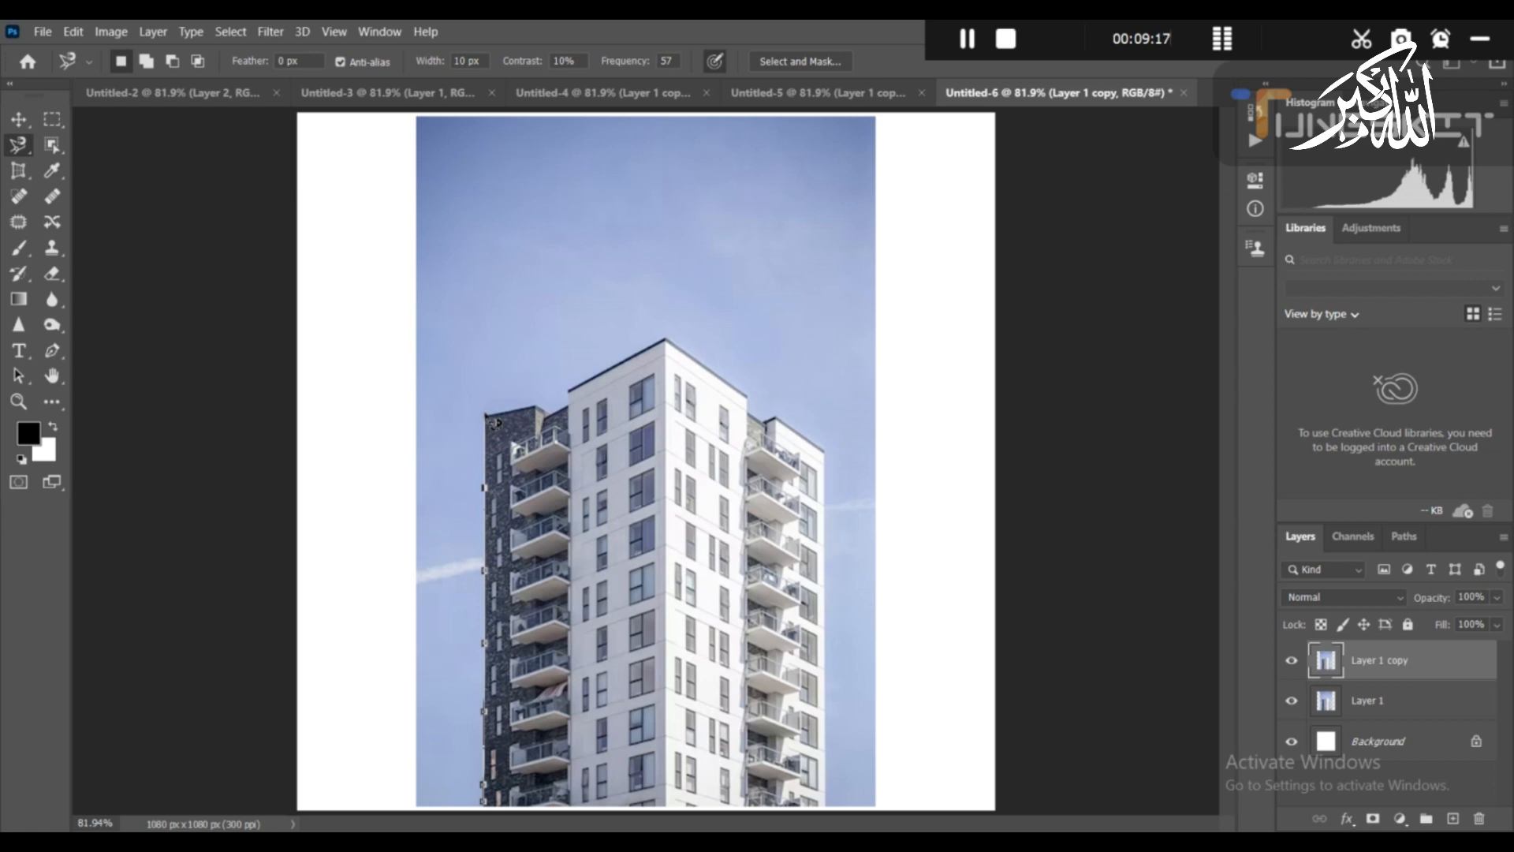
pyautogui.moveTo(509, 416); pyautogui.dragTo(555, 415)
pyautogui.moveTo(561, 424)
pyautogui.mouseDown()
pyautogui.moveTo(568, 388)
pyautogui.moveTo(668, 342)
pyautogui.moveTo(659, 297)
pyautogui.moveTo(533, 291)
pyautogui.moveTo(525, 306)
pyautogui.moveTo(507, 268)
pyautogui.moveTo(486, 334)
pyautogui.moveTo(450, 283)
pyautogui.moveTo(491, 235)
pyautogui.moveTo(678, 213)
pyautogui.mouseUp()
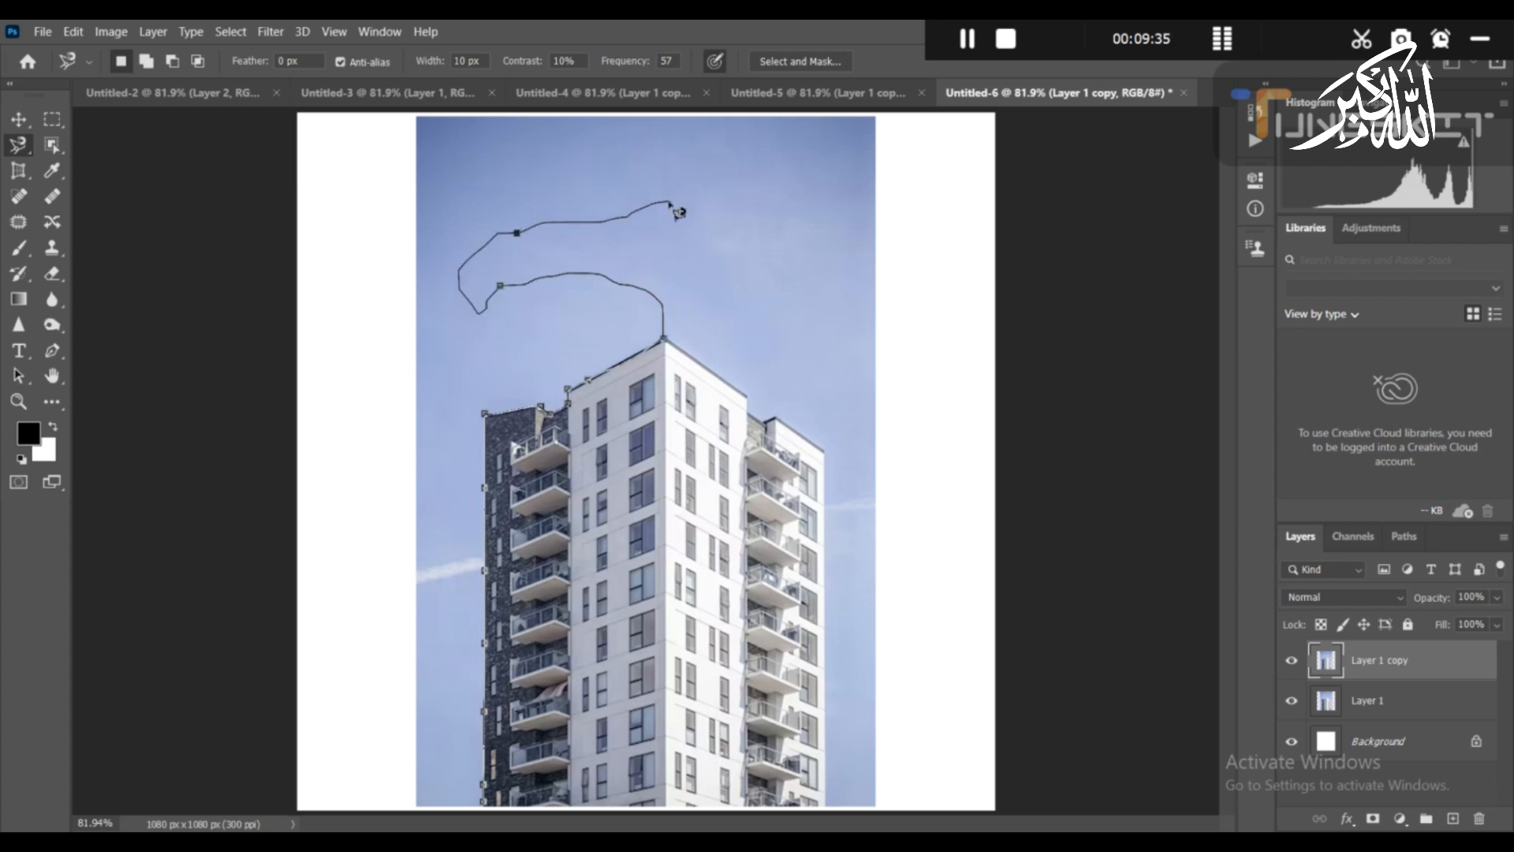
# Remove the stray anchor points in the sky, trace the building's remaining right side and base, and close the selection.
pyautogui.moveTo(679, 212); pyautogui.dragTo(525, 245)
pyautogui.moveTo(524, 245)
pyautogui.mouseDown()
pyautogui.moveTo(490, 258)
pyautogui.moveTo(474, 287)
pyautogui.moveTo(480, 315)
pyautogui.moveTo(505, 300)
pyautogui.mouseUp()
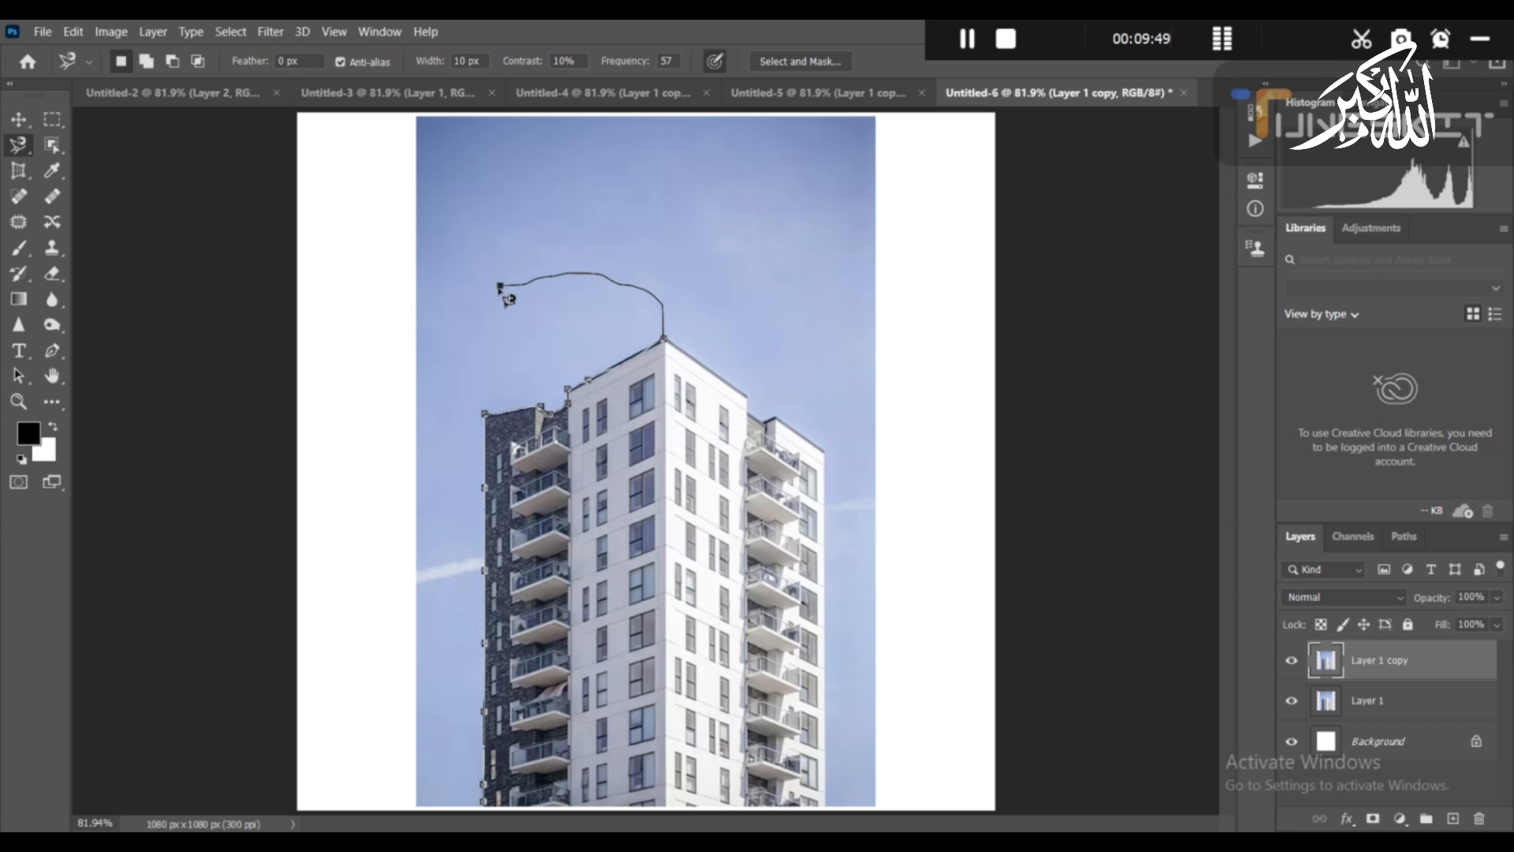
pyautogui.press('BackSpace')
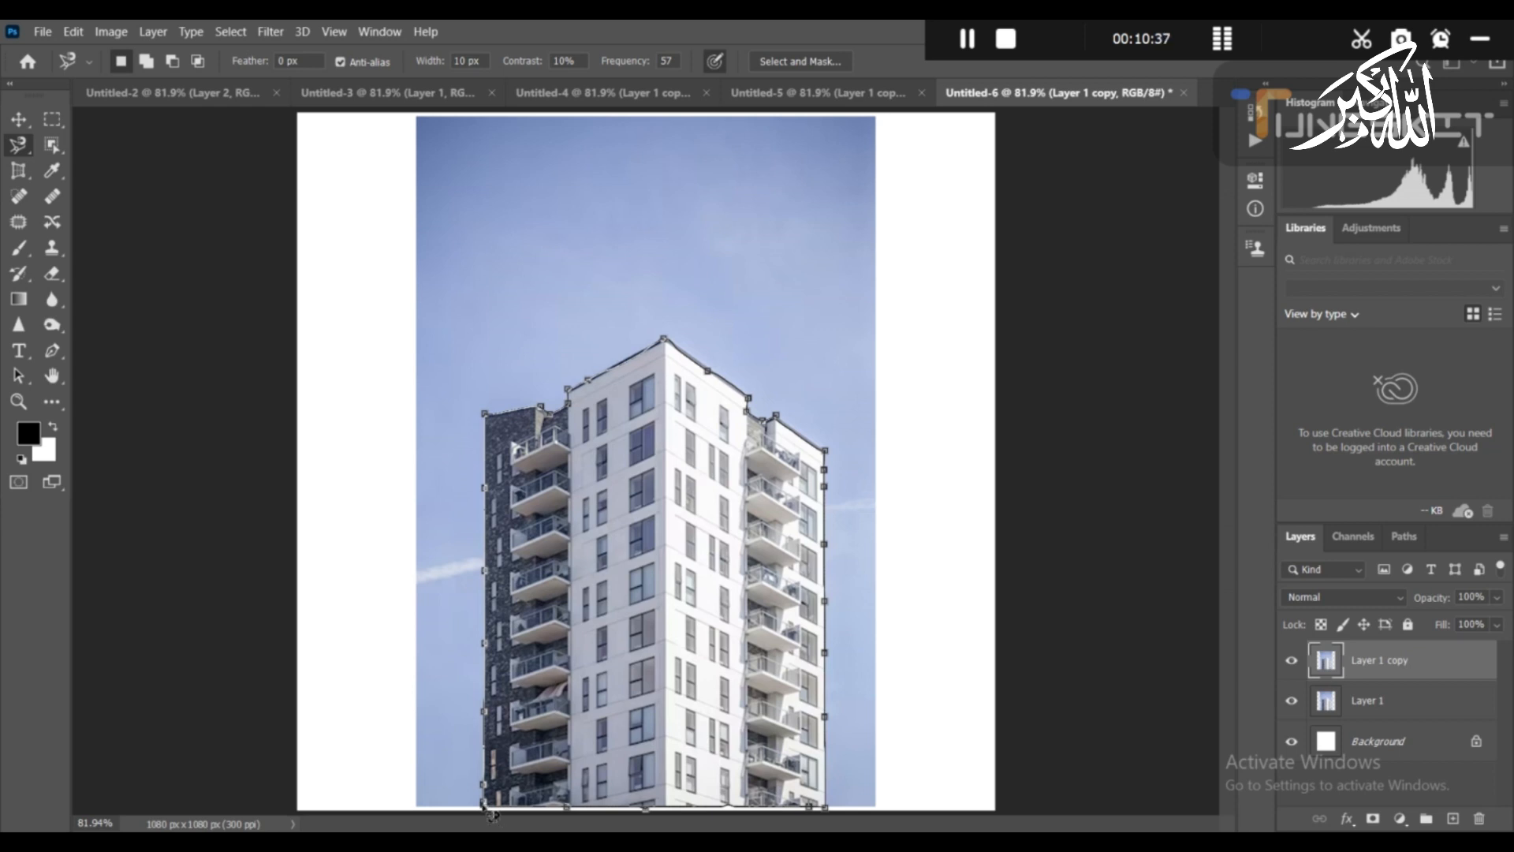
pyautogui.click(487, 808)
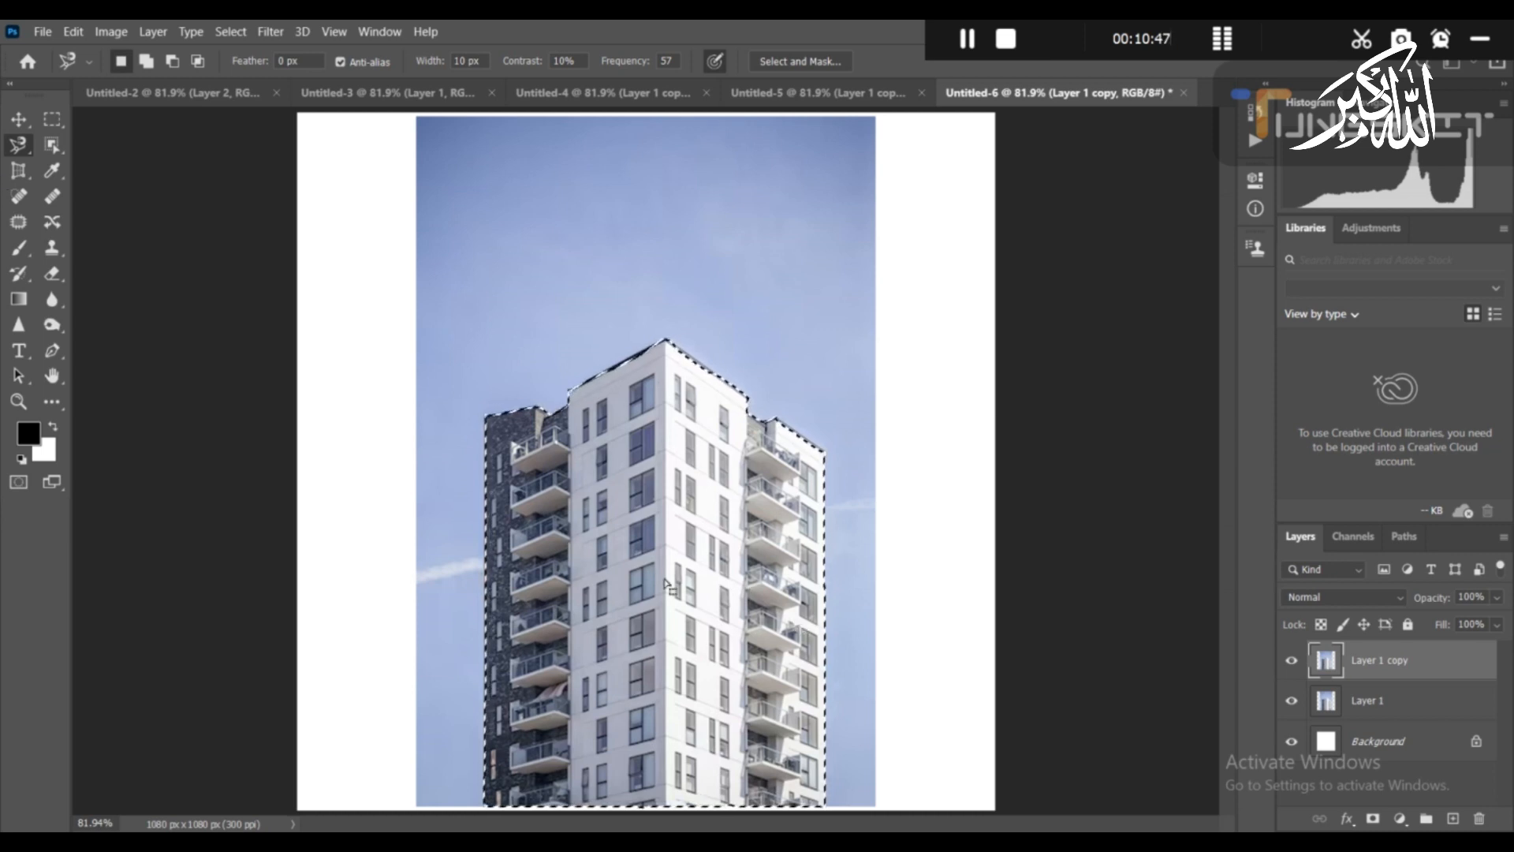
# Try a Content-Aware fill on the magnetic lasso selection, deselect, and undo back to the selected building.
pyautogui.rightClick(630, 574)
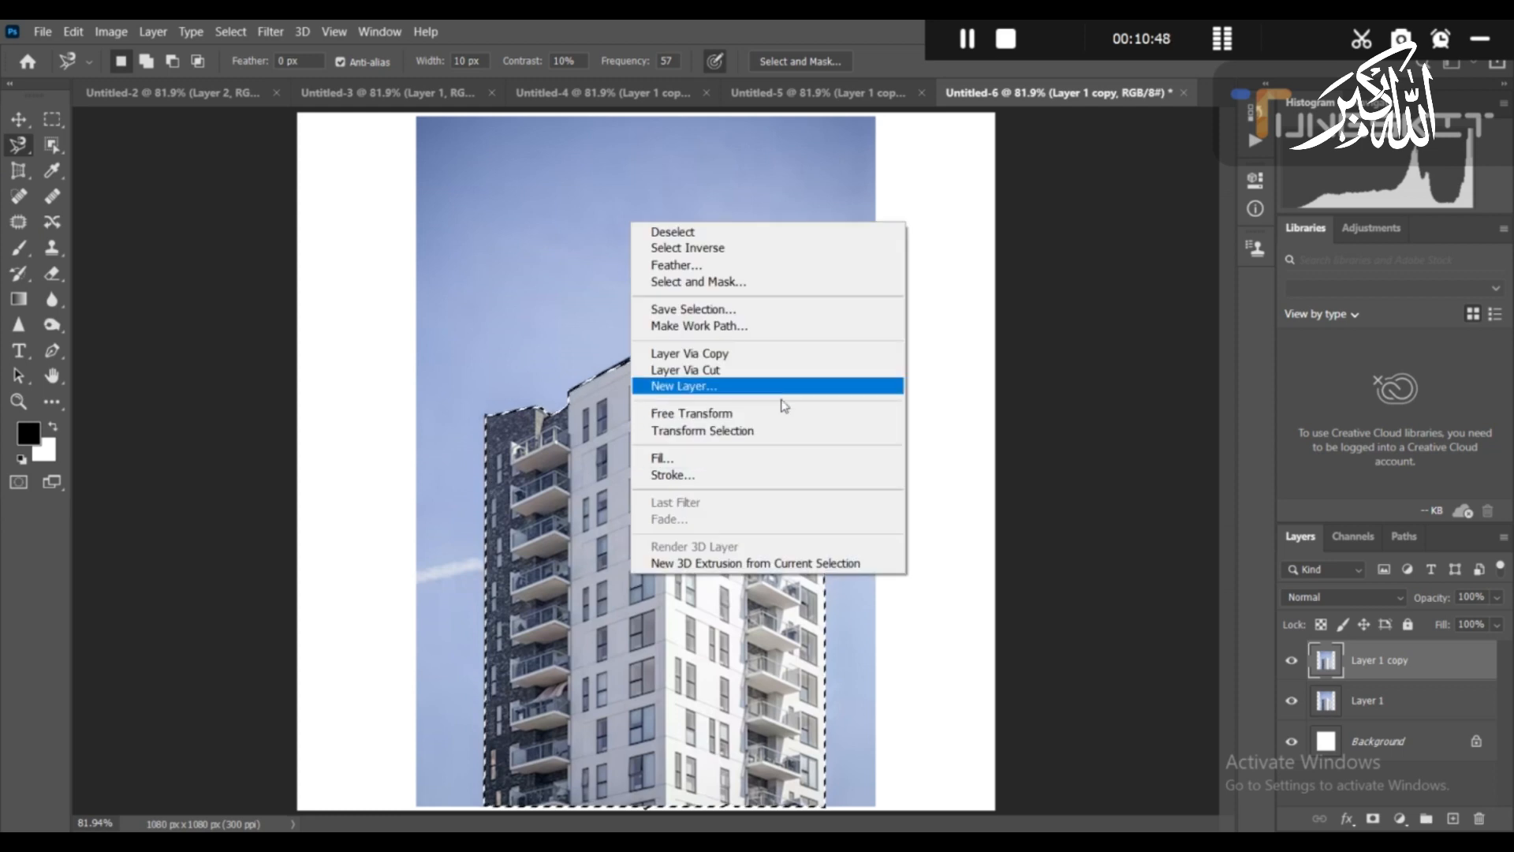
pyautogui.click(792, 458)
pyautogui.click(874, 225)
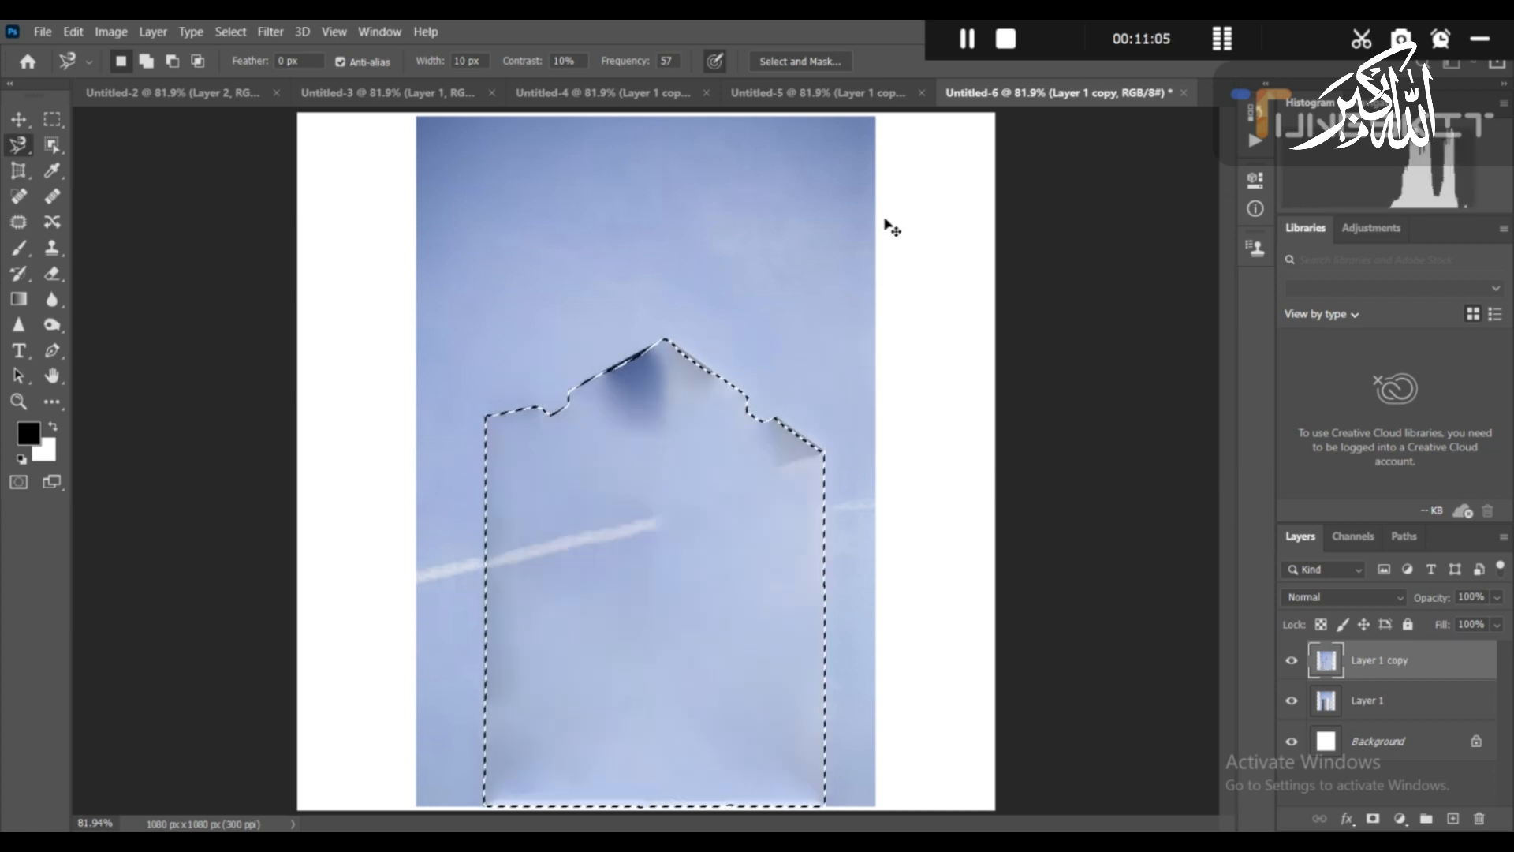
pyautogui.hotkey('ctrl', 'd')
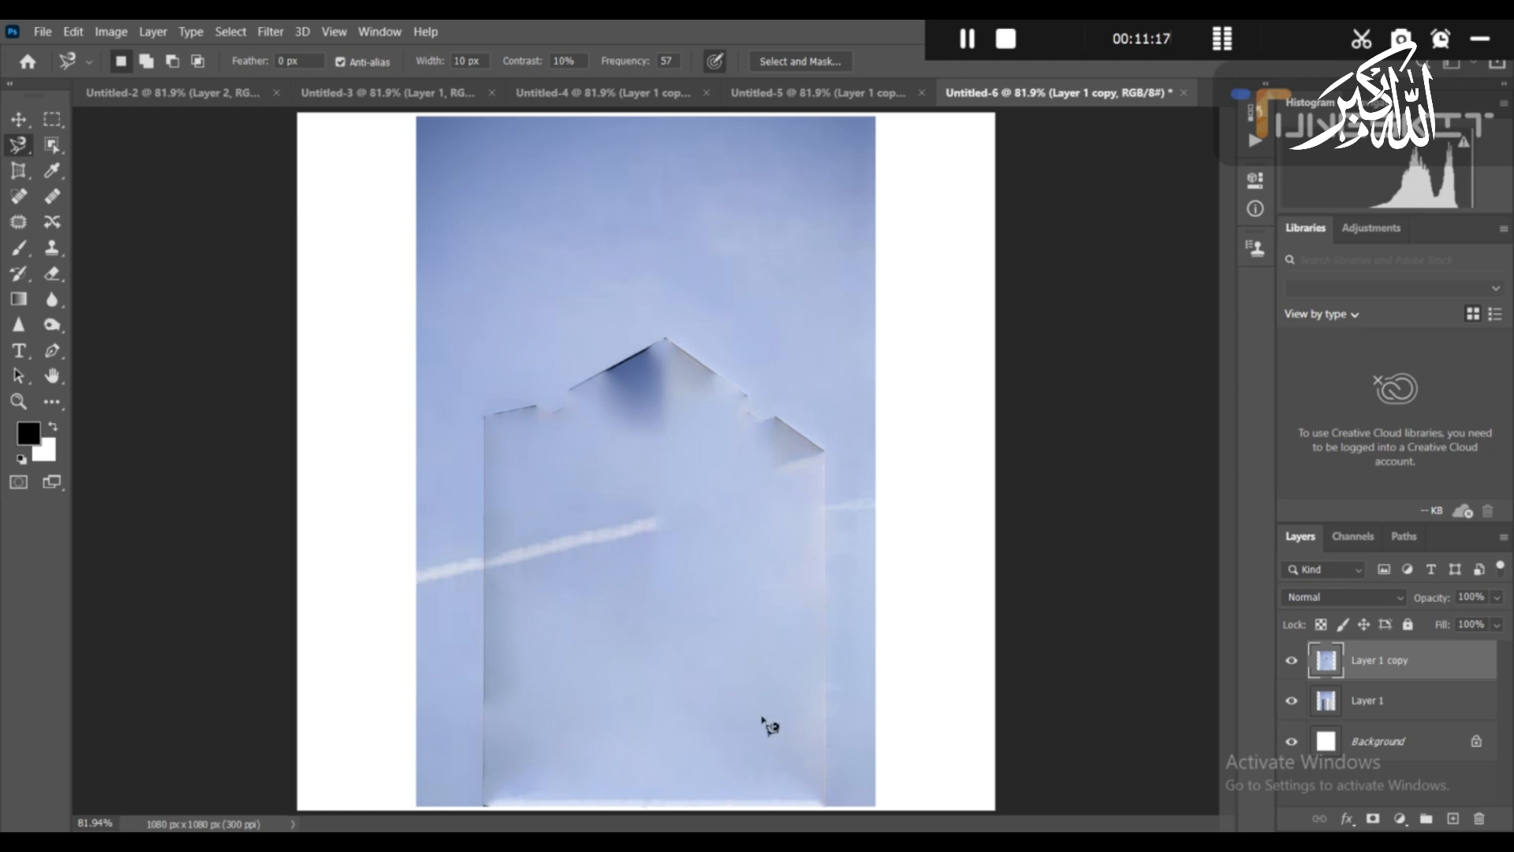
pyautogui.hotkey('ctrl', 'z')
pyautogui.hotkey('ctrl', 'z')
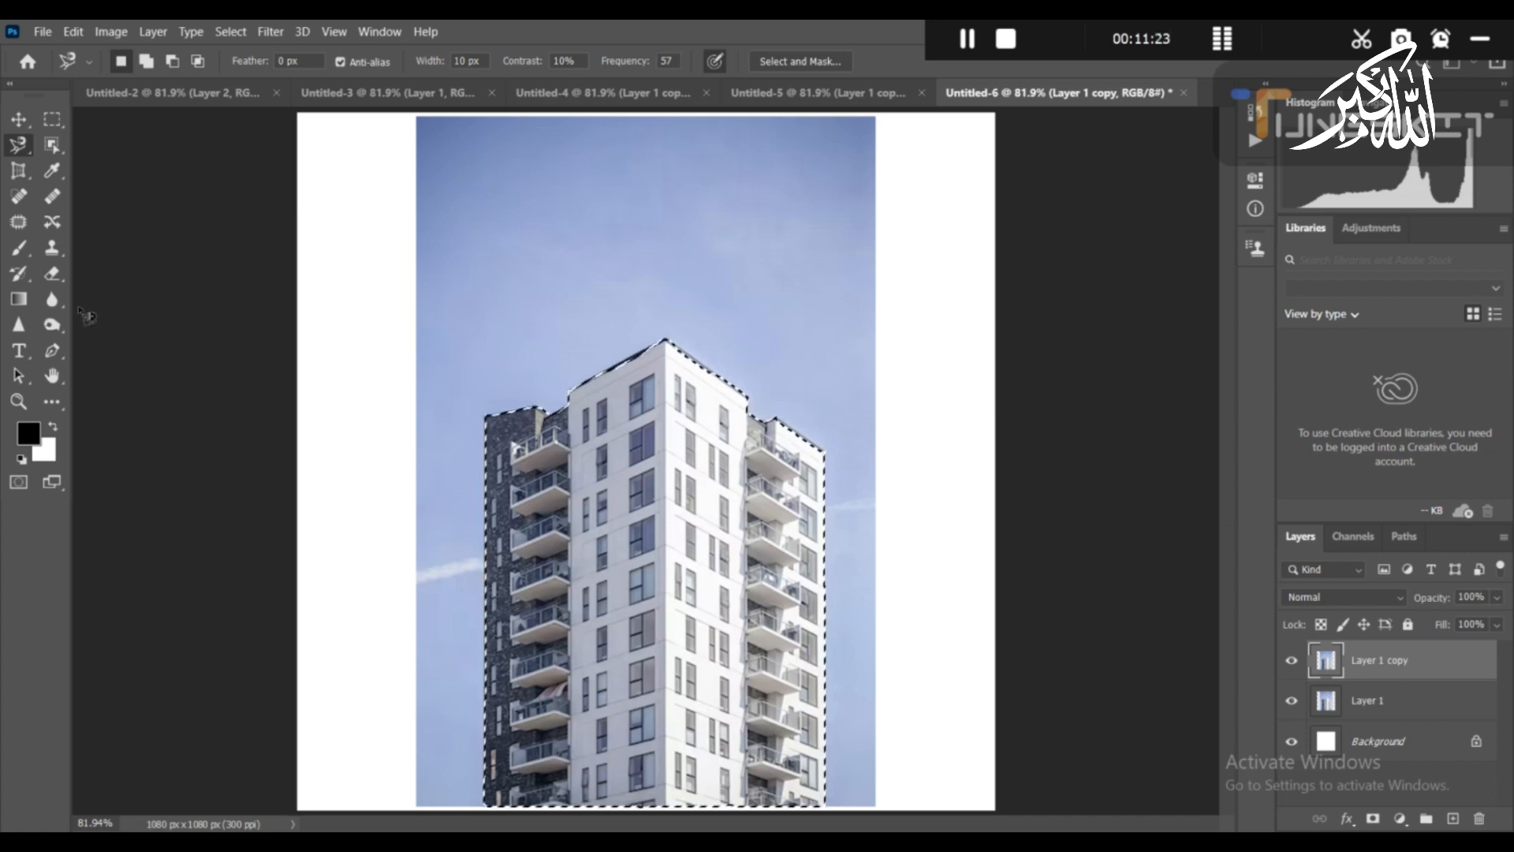
# Try copying the selected building into the Untitled-4 document with the Move tool, and delete the resulting layer.
pyautogui.click(18, 123)
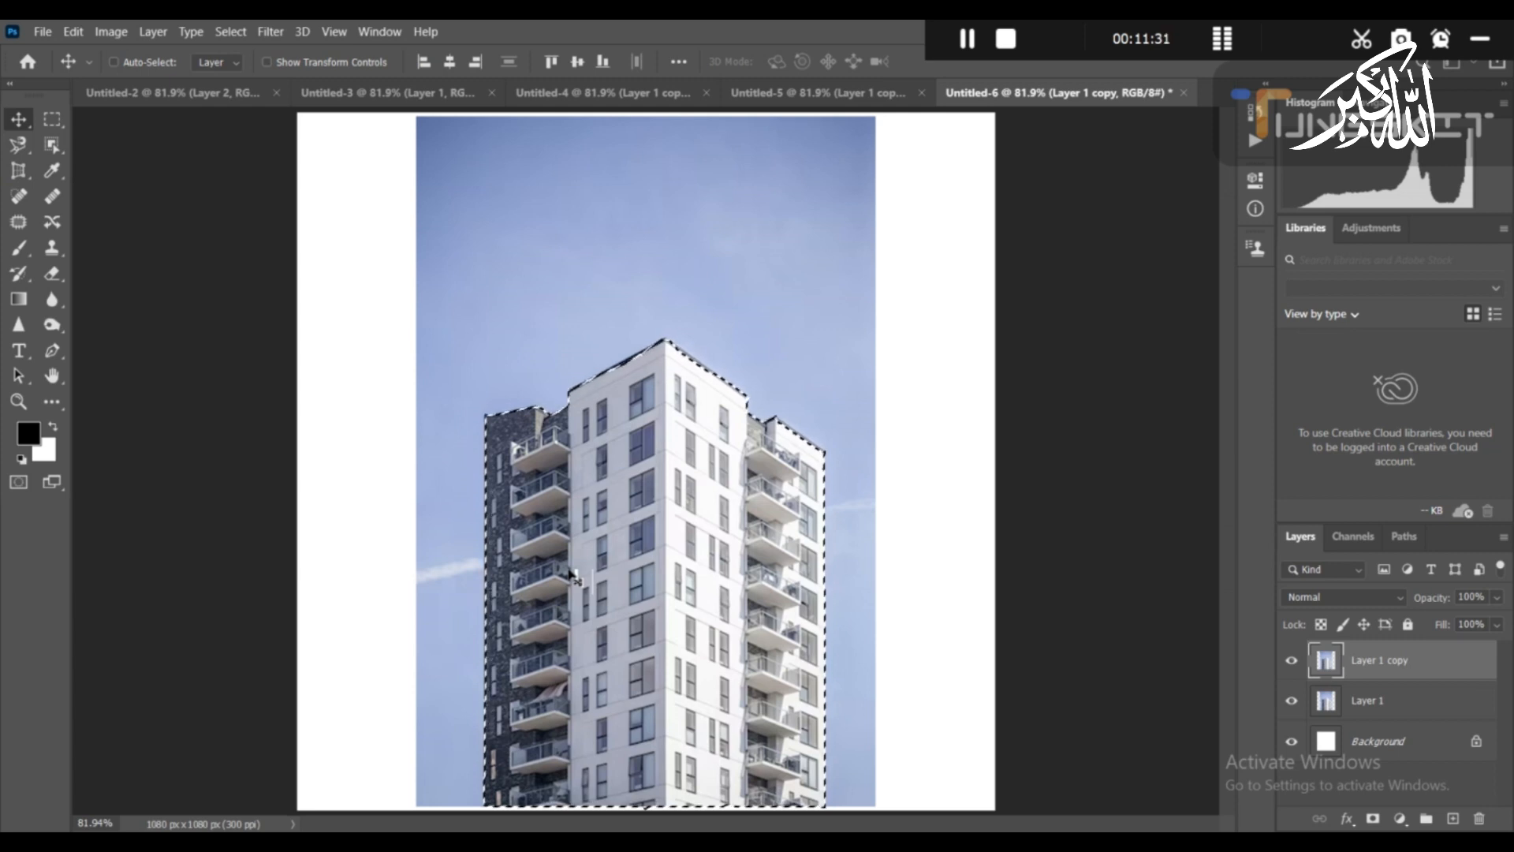
pyautogui.press('ctrl')
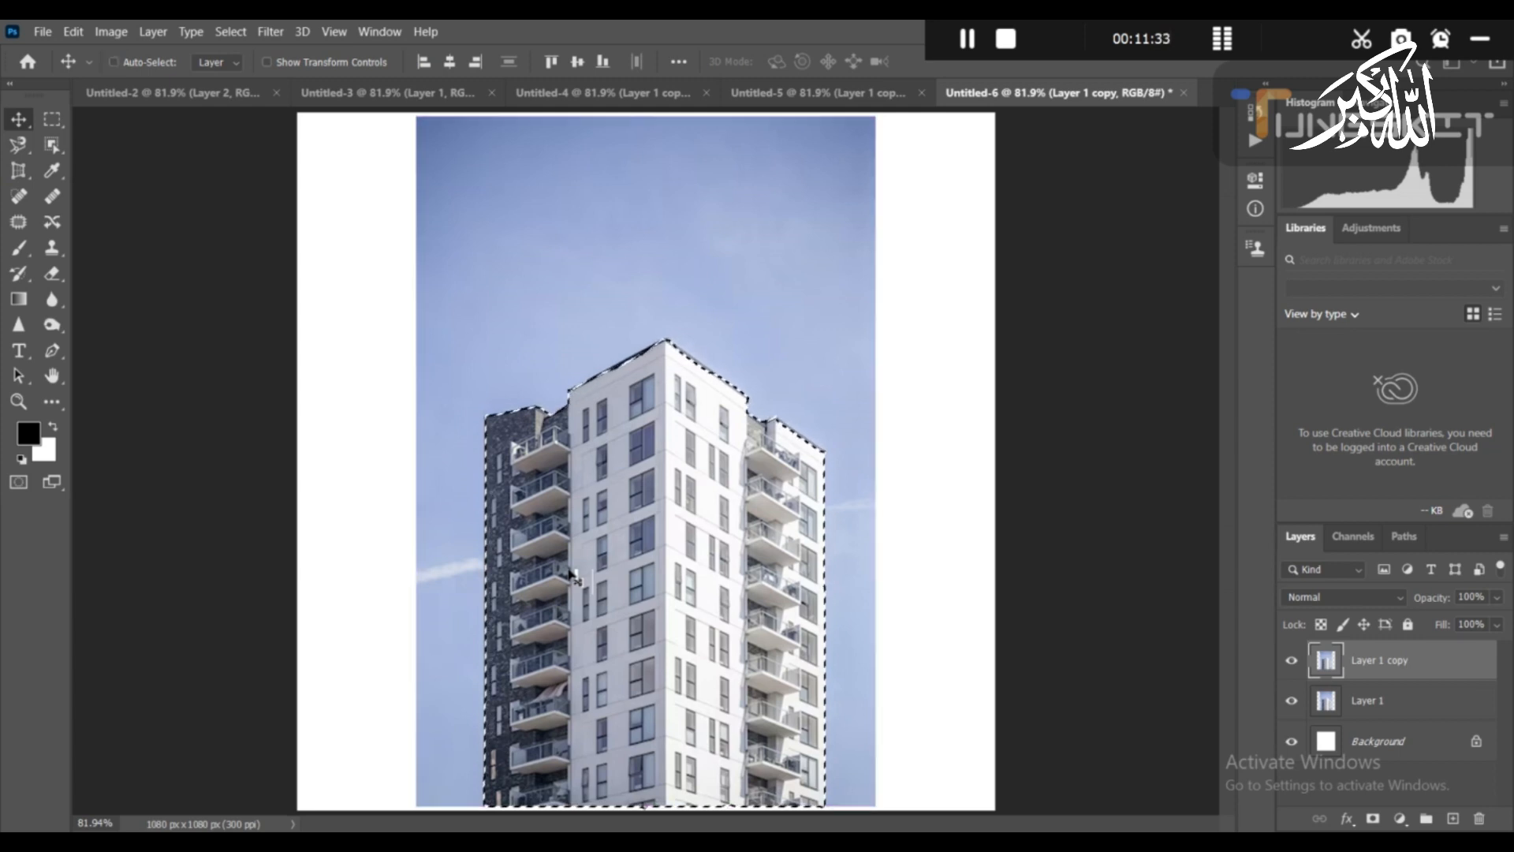
pyautogui.click(588, 92)
pyautogui.press('ctrl')
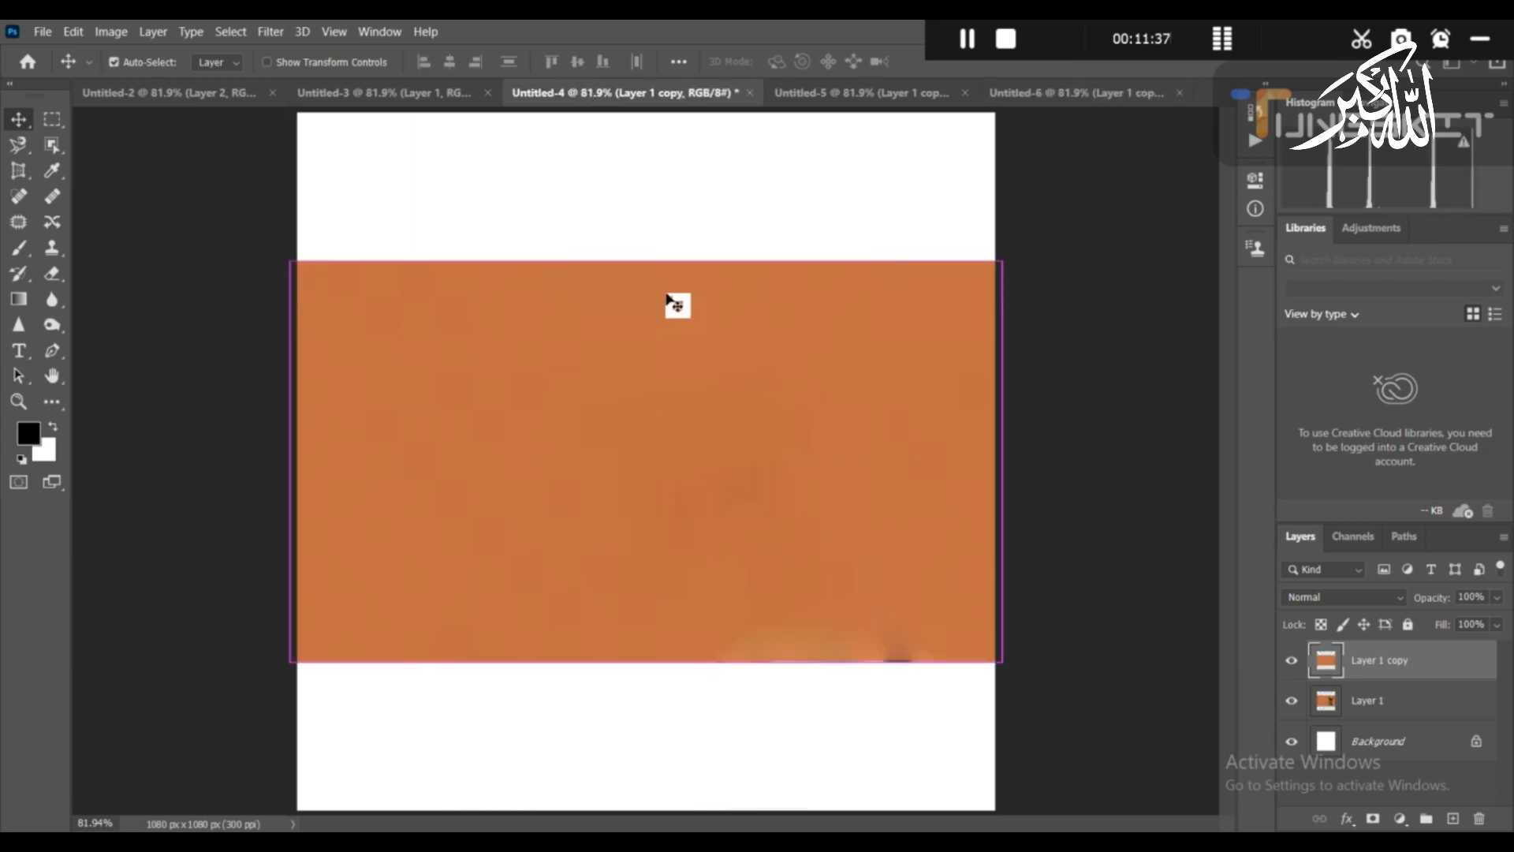
pyautogui.moveTo(668, 299); pyautogui.dragTo(672, 304)
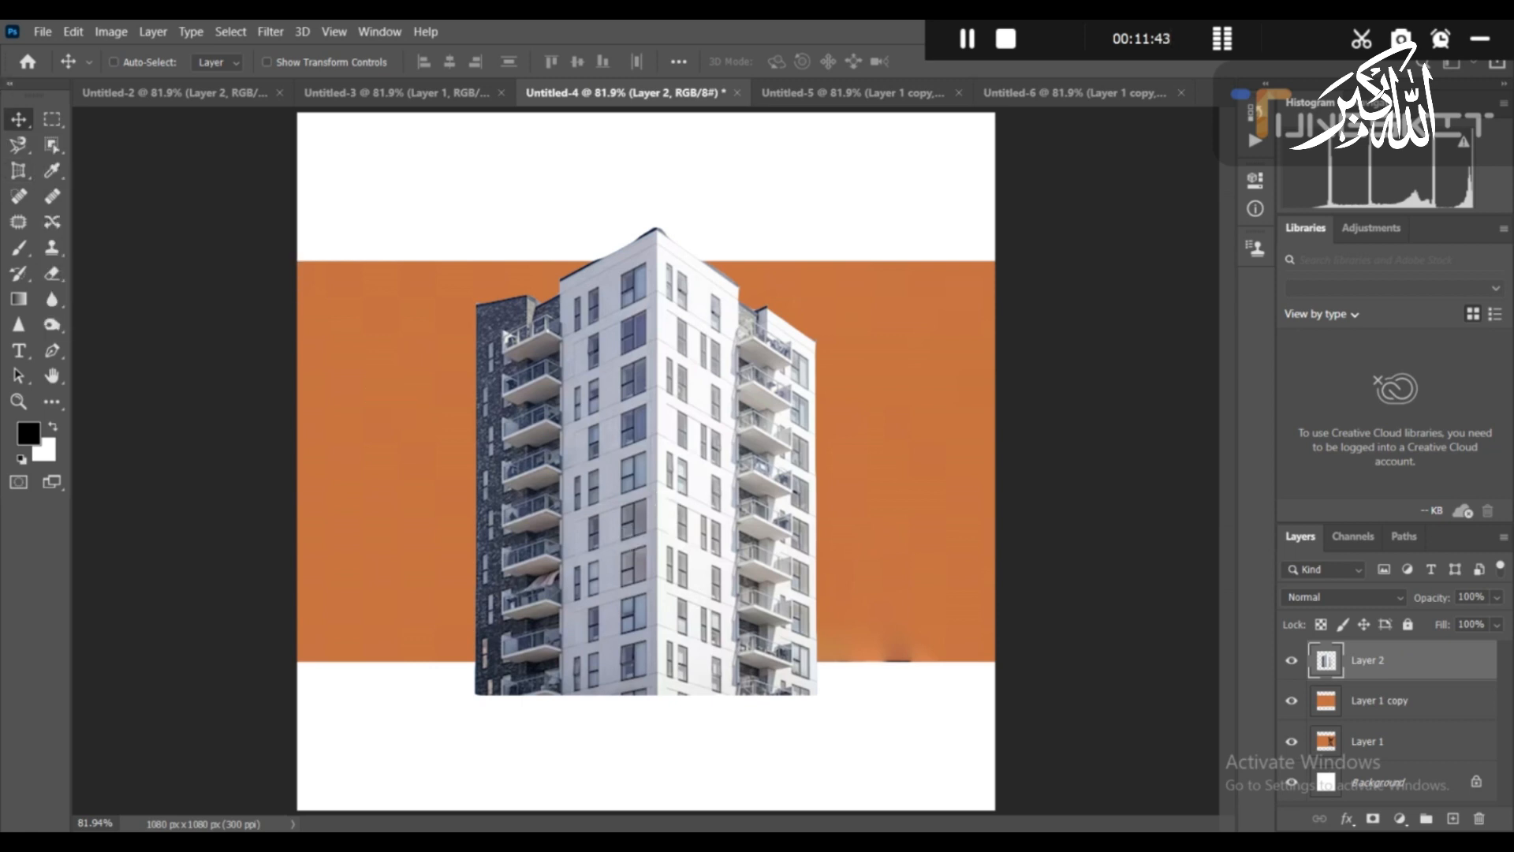
pyautogui.press('Delete')
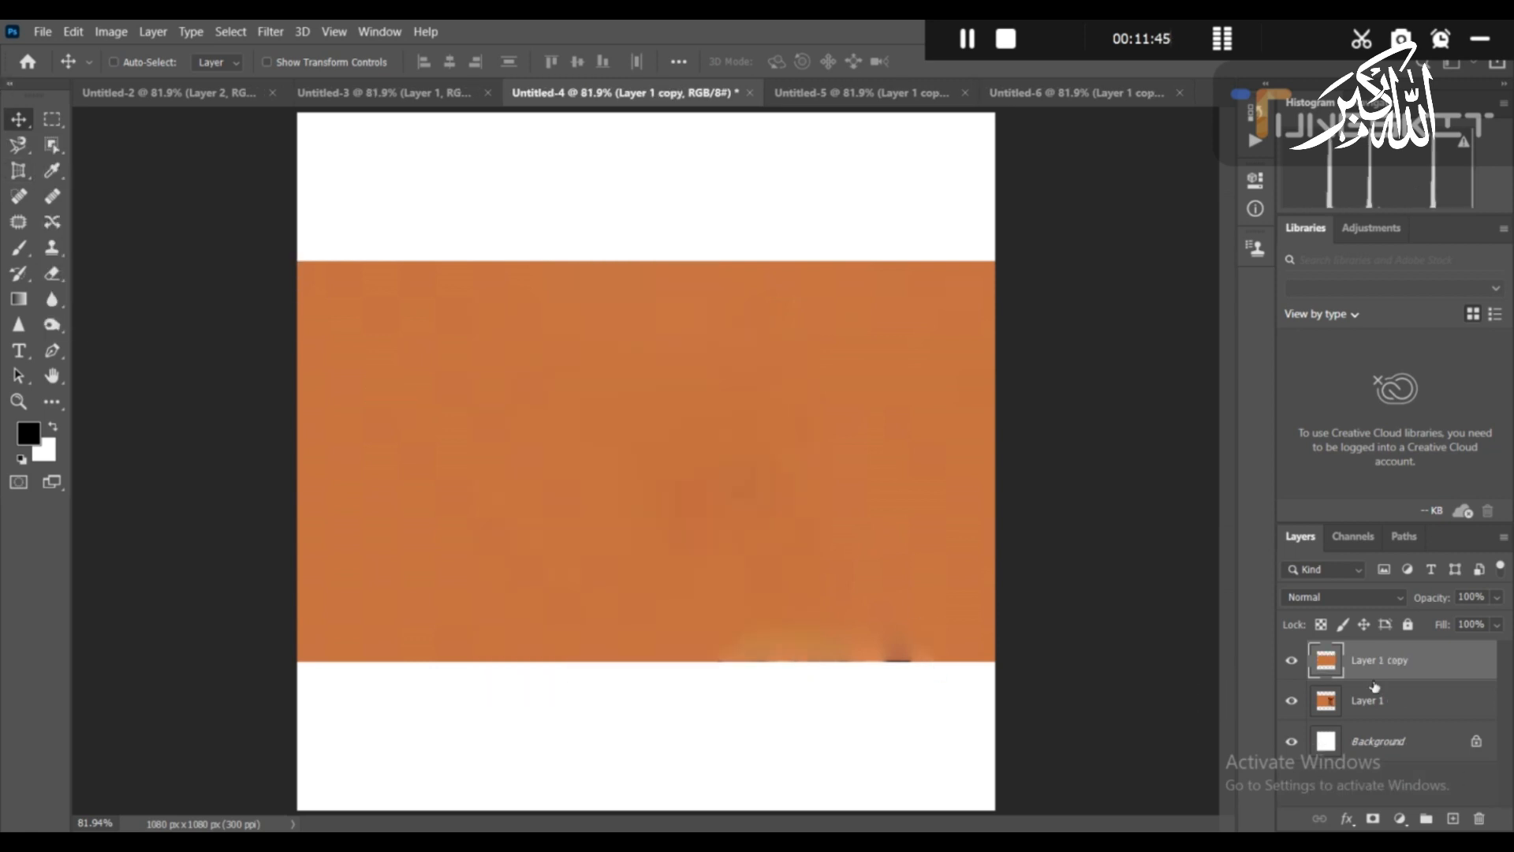
# Return to the Untitled-6 document and close it without saving.
pyautogui.click(1101, 95)
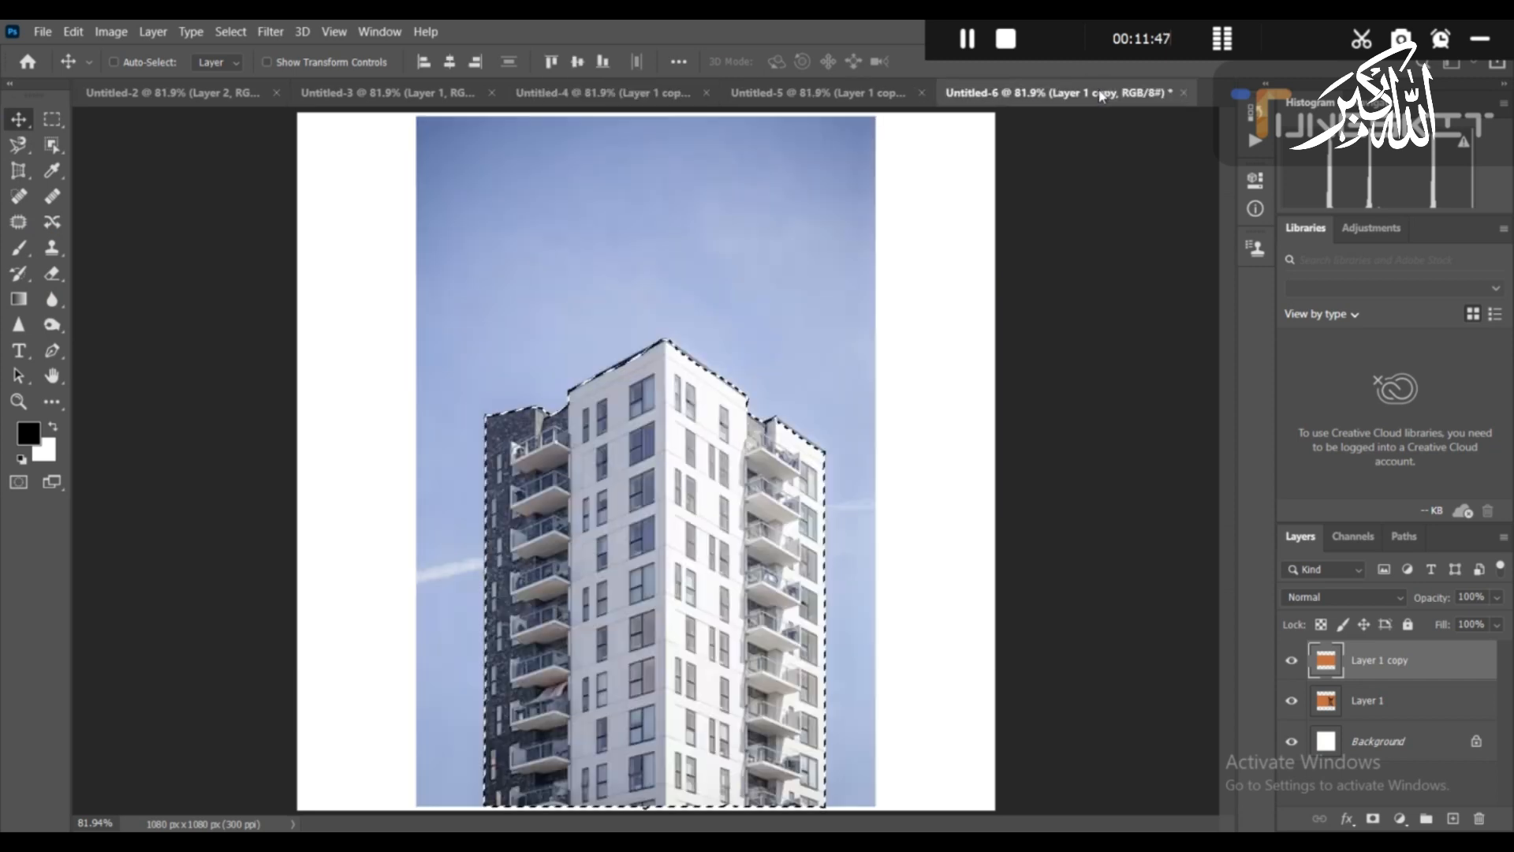
pyautogui.click(1184, 92)
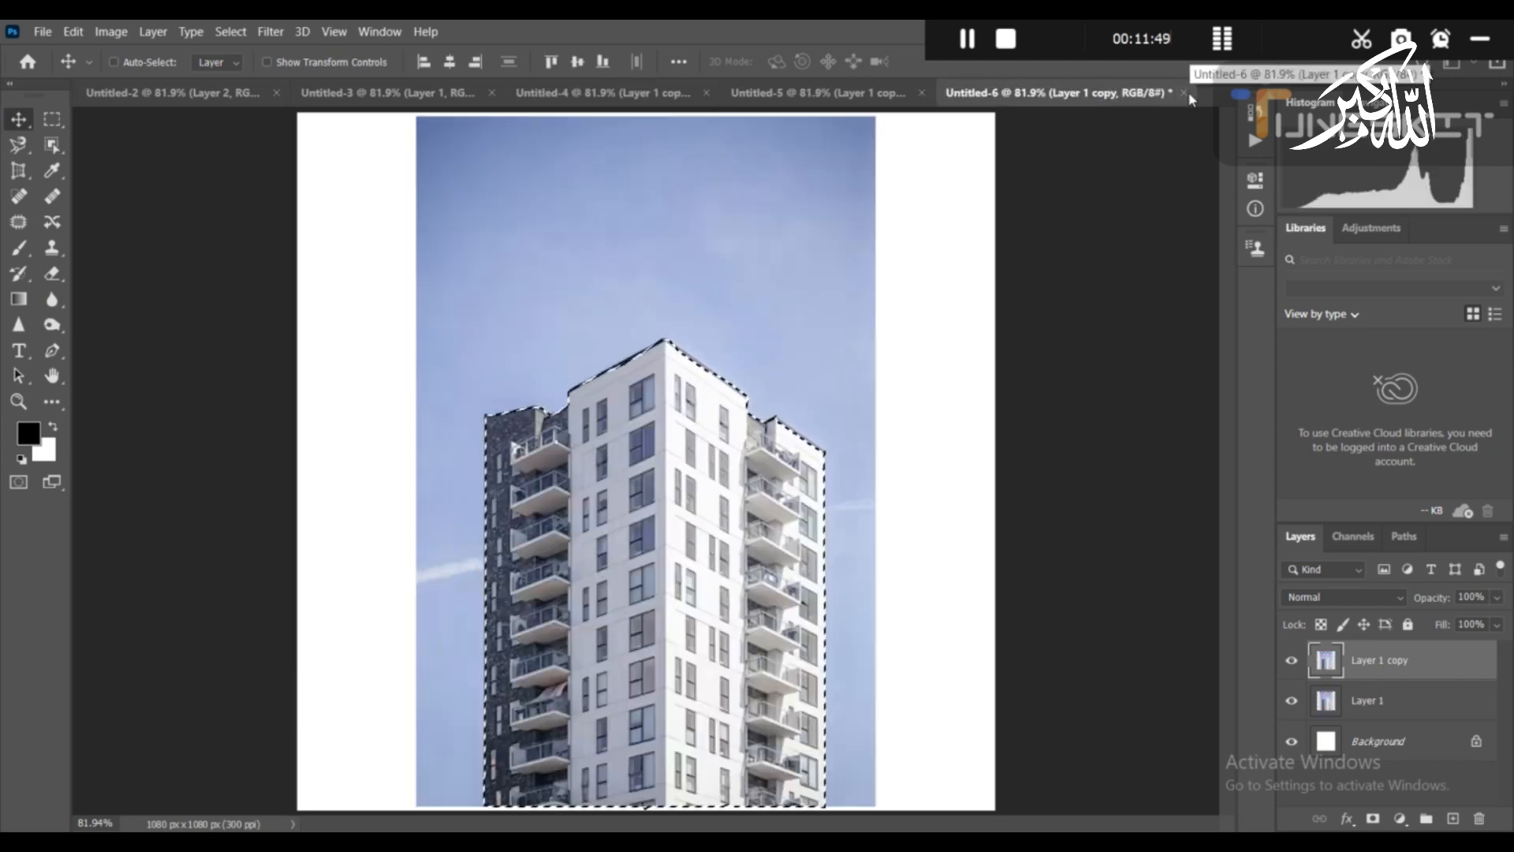
pyautogui.click(787, 347)
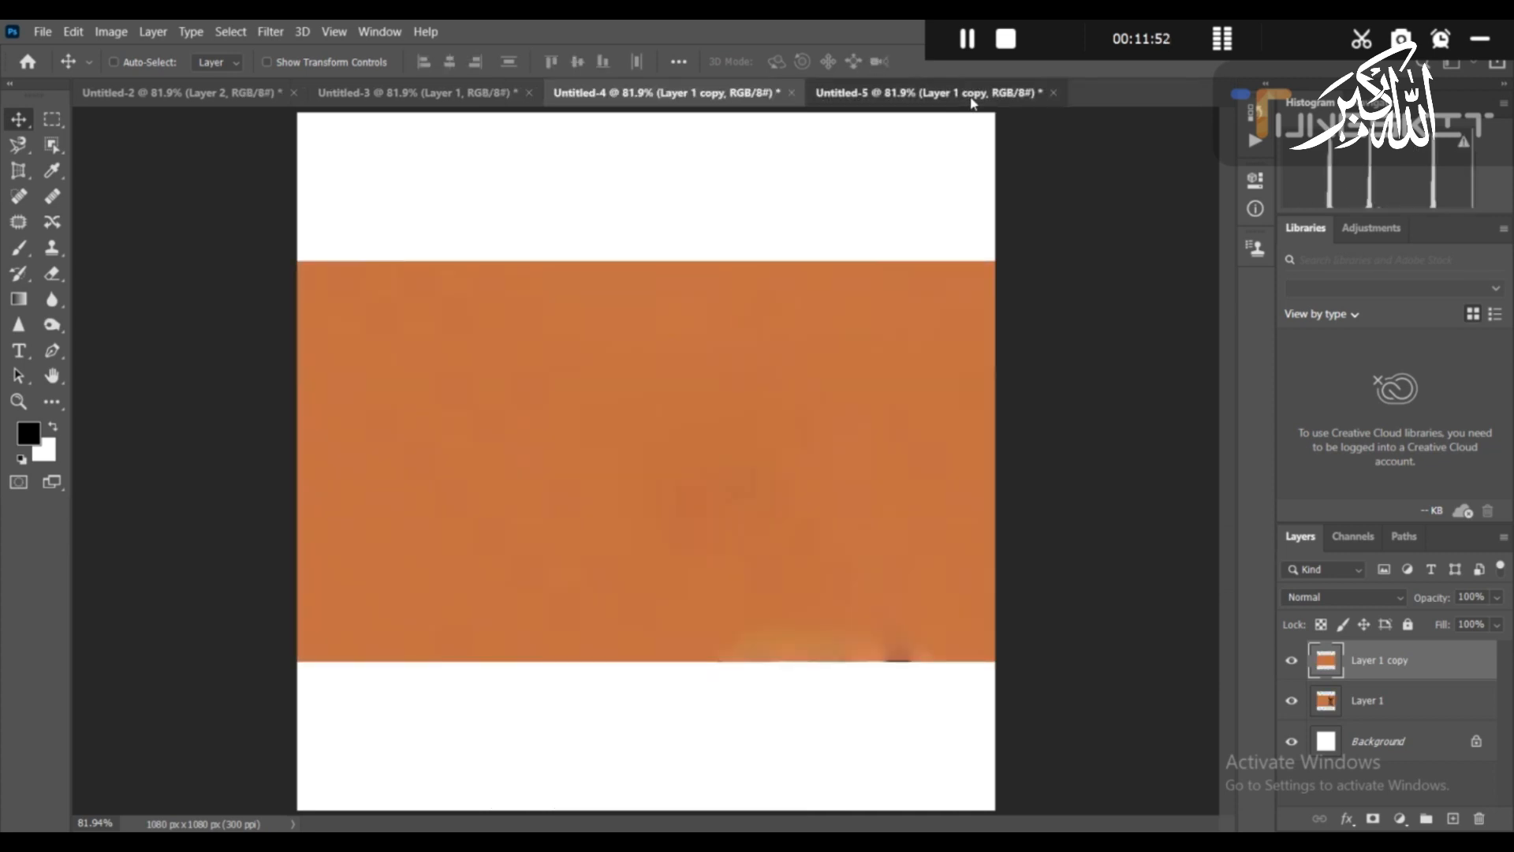
# In the Untitled-5 document, draw a loose freehand selection around the whole jumping dog with the Lasso tool.
pyautogui.click(973, 103)
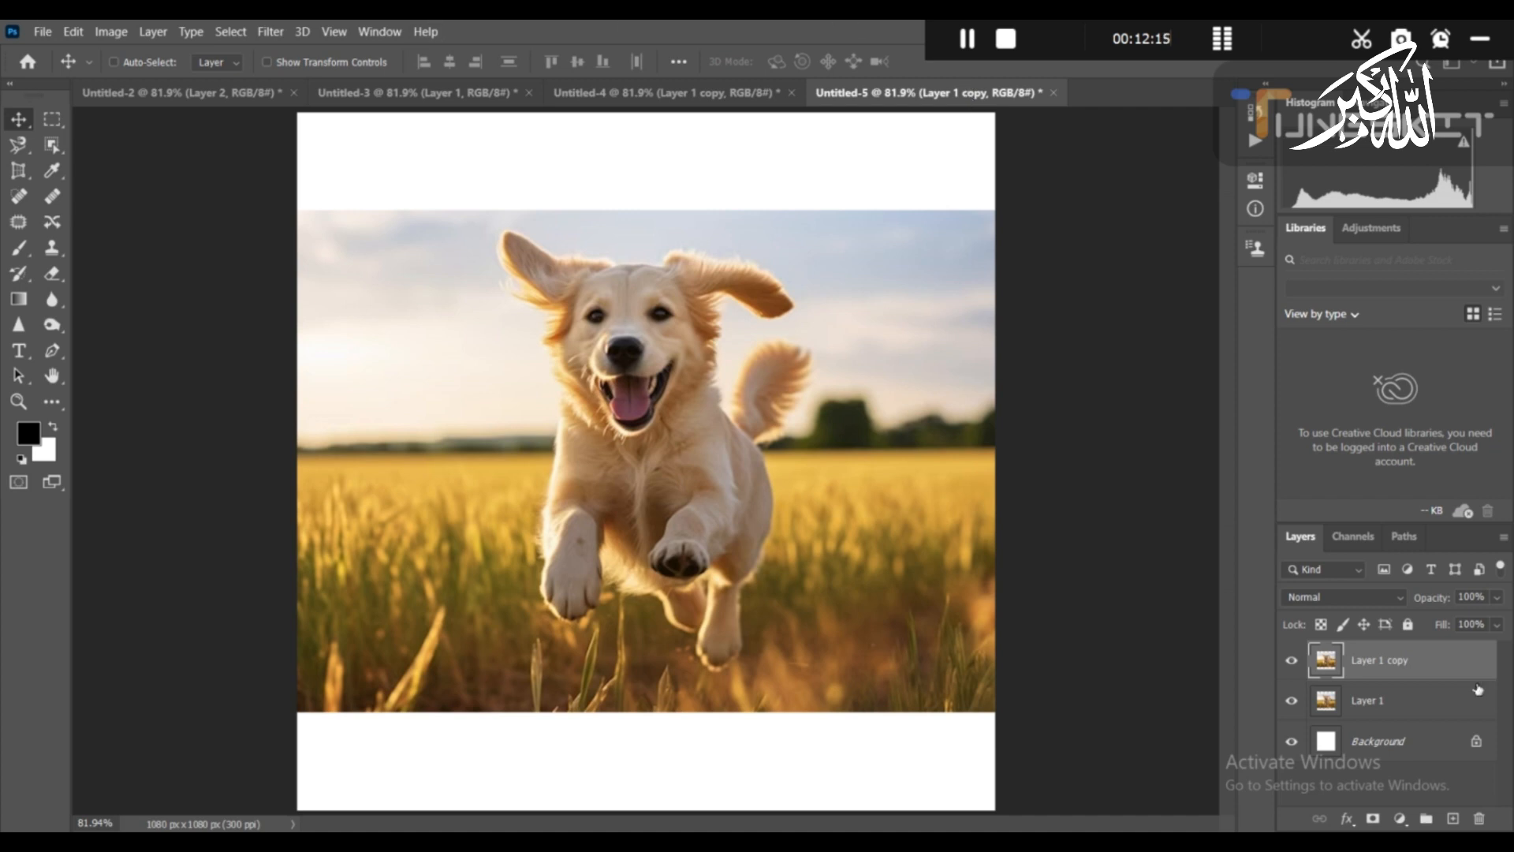
pyautogui.rightClick(31, 142)
pyautogui.click(102, 145)
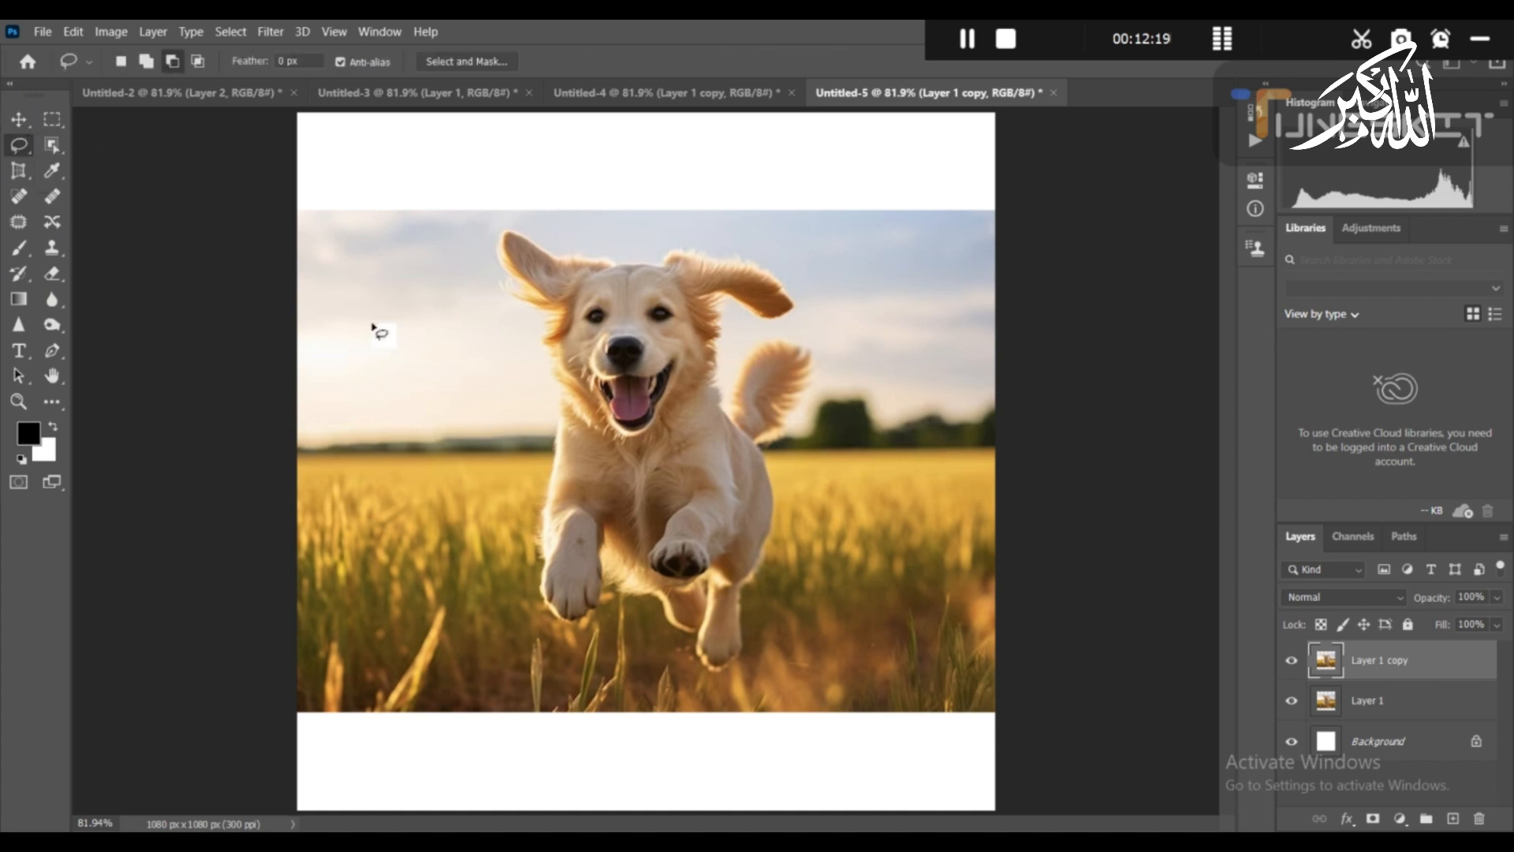
pyautogui.moveTo(500, 614)
pyautogui.mouseDown()
pyautogui.moveTo(519, 613)
pyautogui.moveTo(521, 396)
pyautogui.moveTo(491, 332)
pyautogui.moveTo(477, 231)
pyautogui.moveTo(525, 215)
pyautogui.moveTo(574, 234)
pyautogui.moveTo(758, 235)
pyautogui.moveTo(820, 256)
pyautogui.moveTo(832, 302)
pyautogui.moveTo(811, 318)
pyautogui.moveTo(836, 359)
pyautogui.moveTo(835, 414)
pyautogui.moveTo(803, 479)
pyautogui.moveTo(811, 524)
pyautogui.moveTo(775, 675)
pyautogui.moveTo(742, 700)
pyautogui.moveTo(686, 701)
pyautogui.moveTo(641, 662)
pyautogui.moveTo(552, 651)
pyautogui.moveTo(521, 619)
pyautogui.mouseUp()
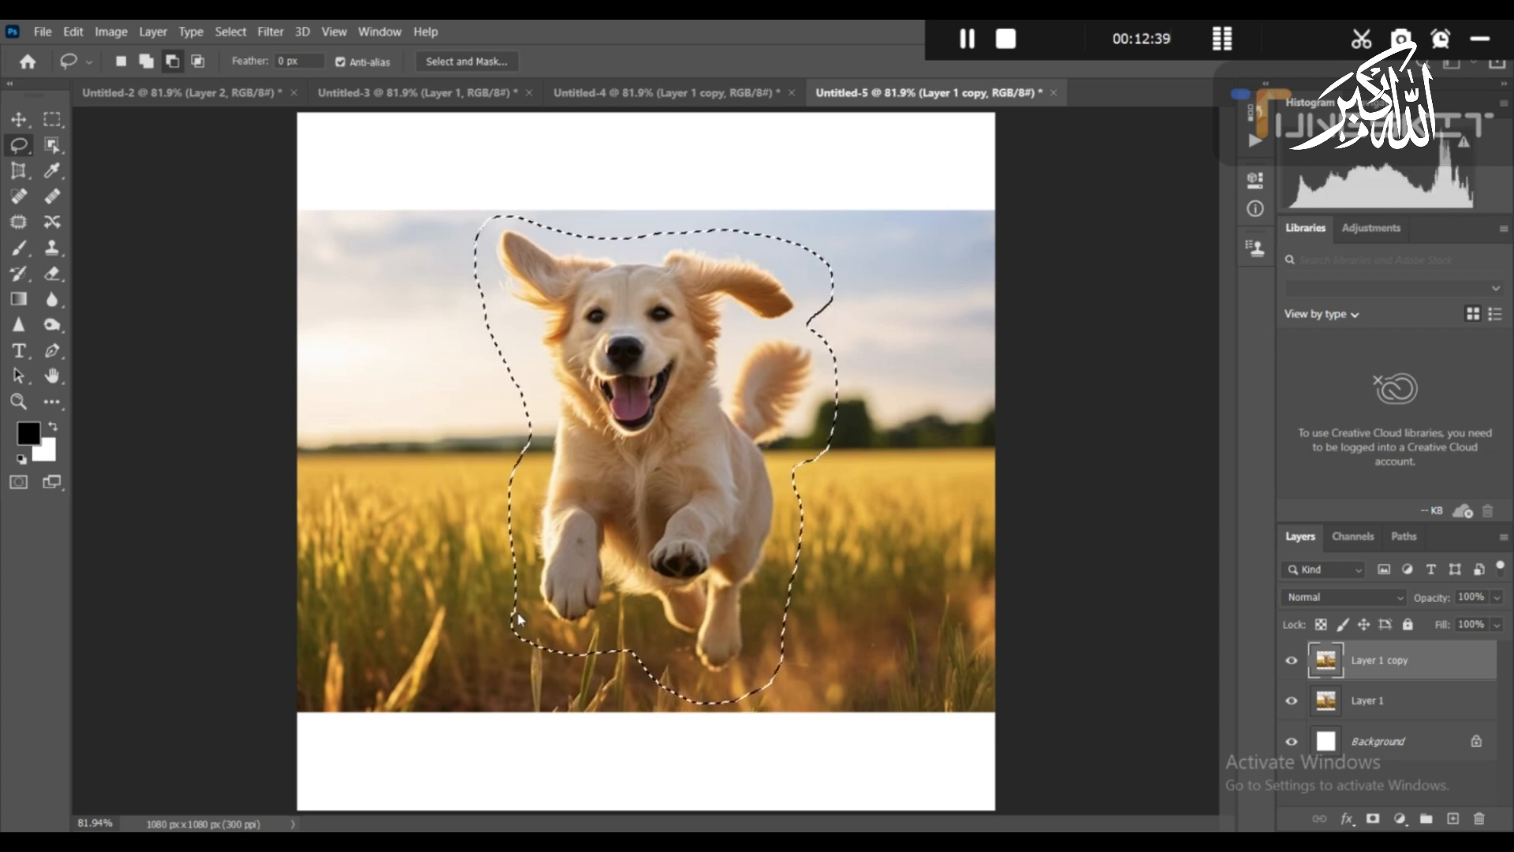
# Remove the dog by filling the selection with Content-Aware, deselect, and activate the Move tool.
pyautogui.rightClick(585, 382)
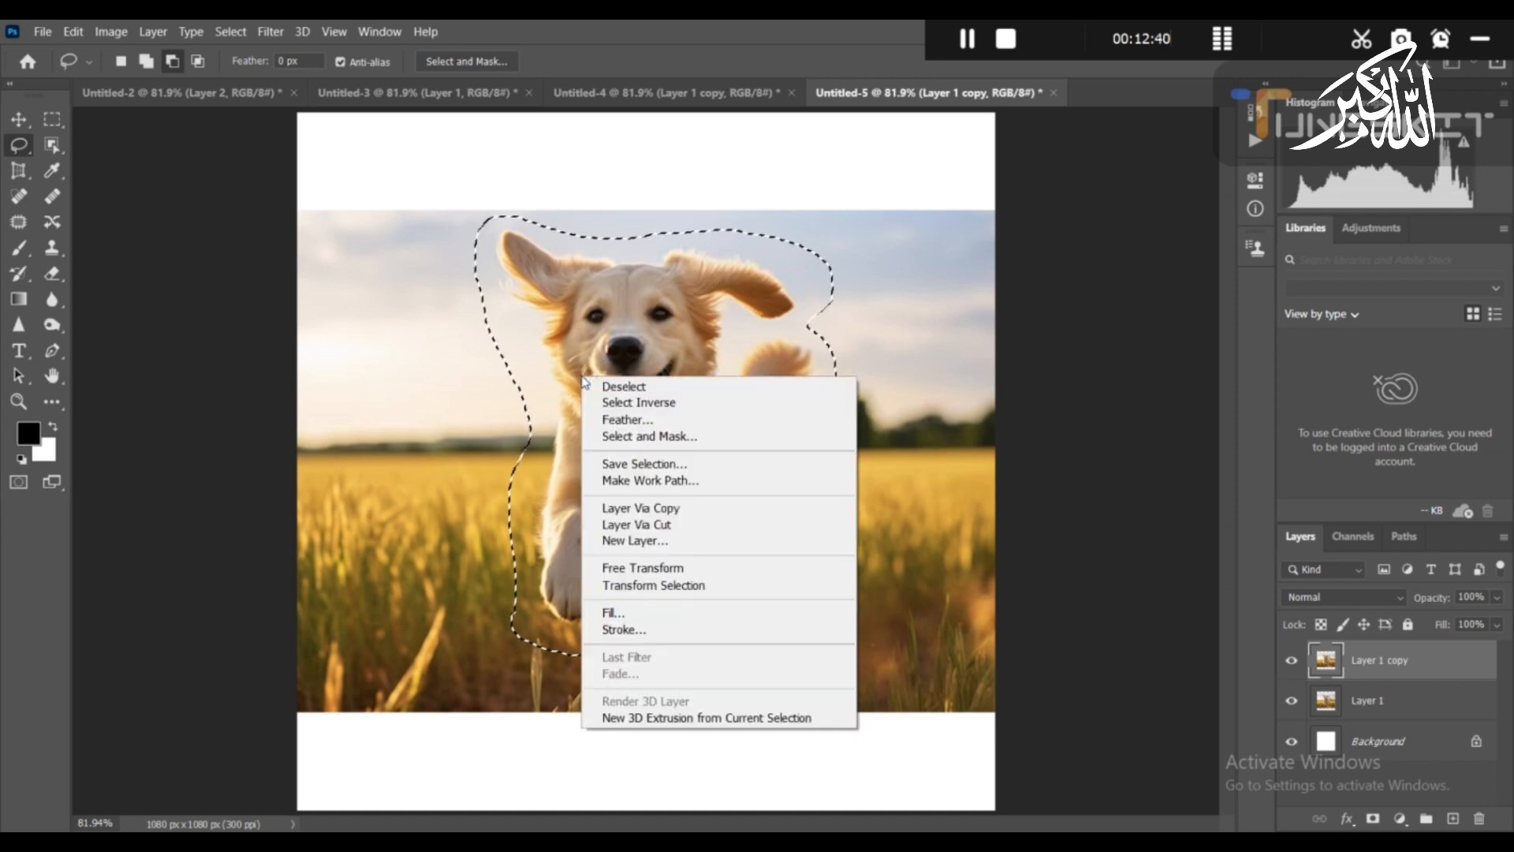
pyautogui.click(812, 612)
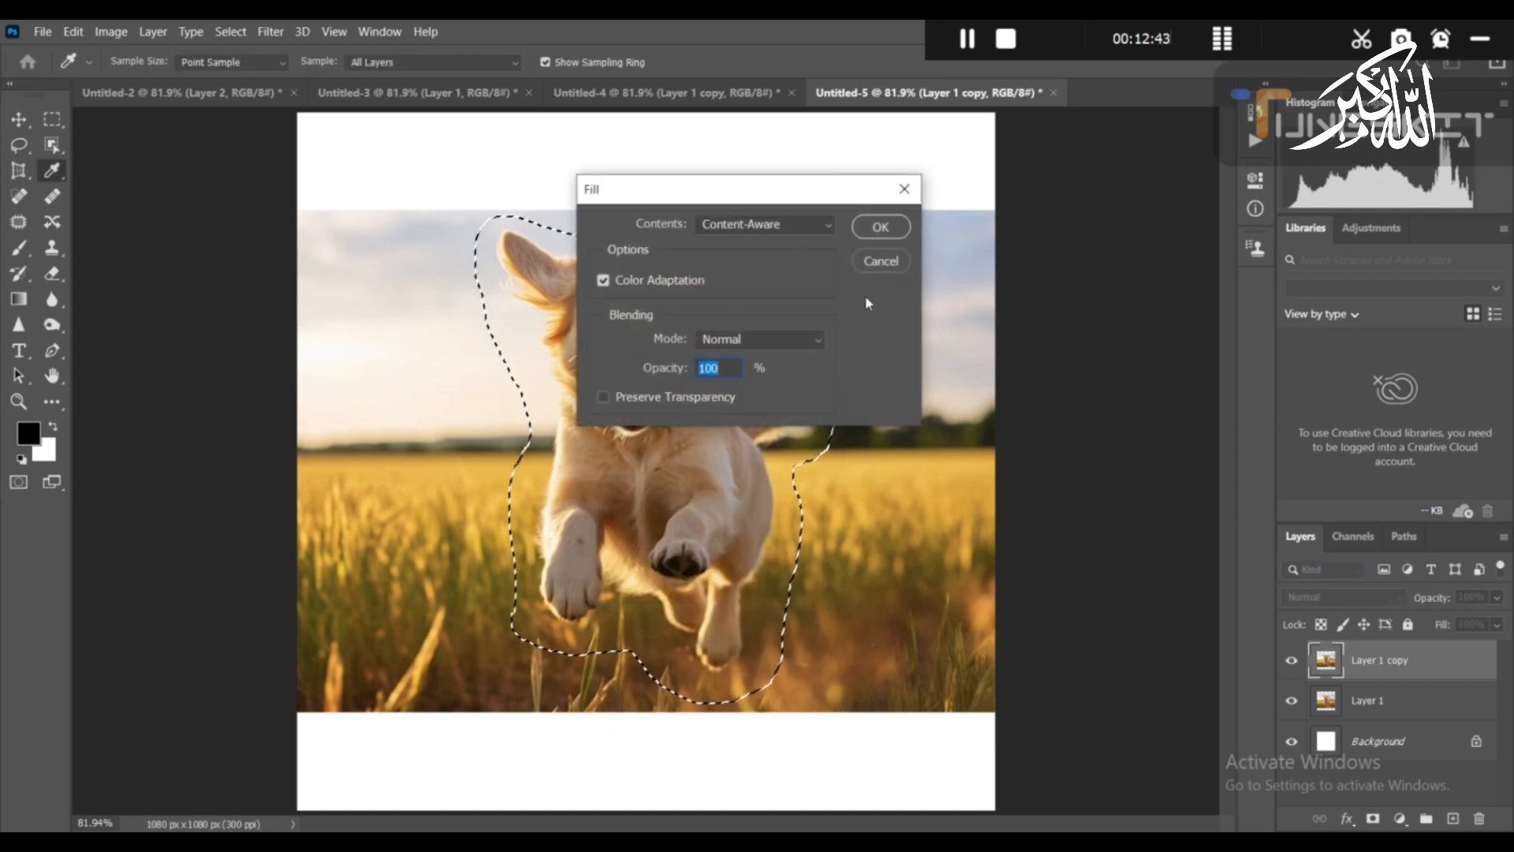
pyautogui.click(894, 225)
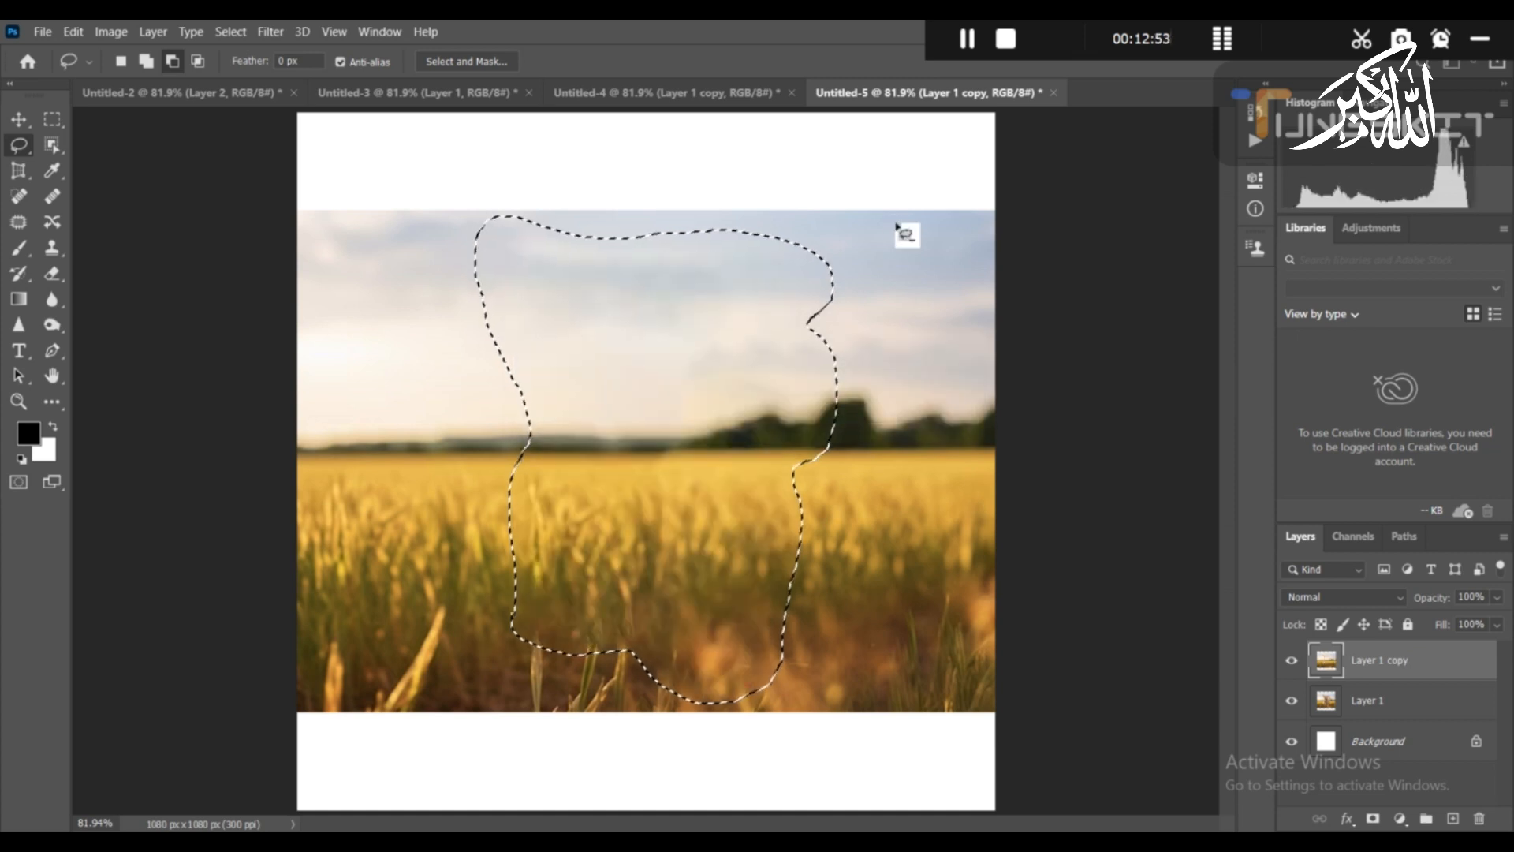
pyautogui.hotkey('ctrl', 'd')
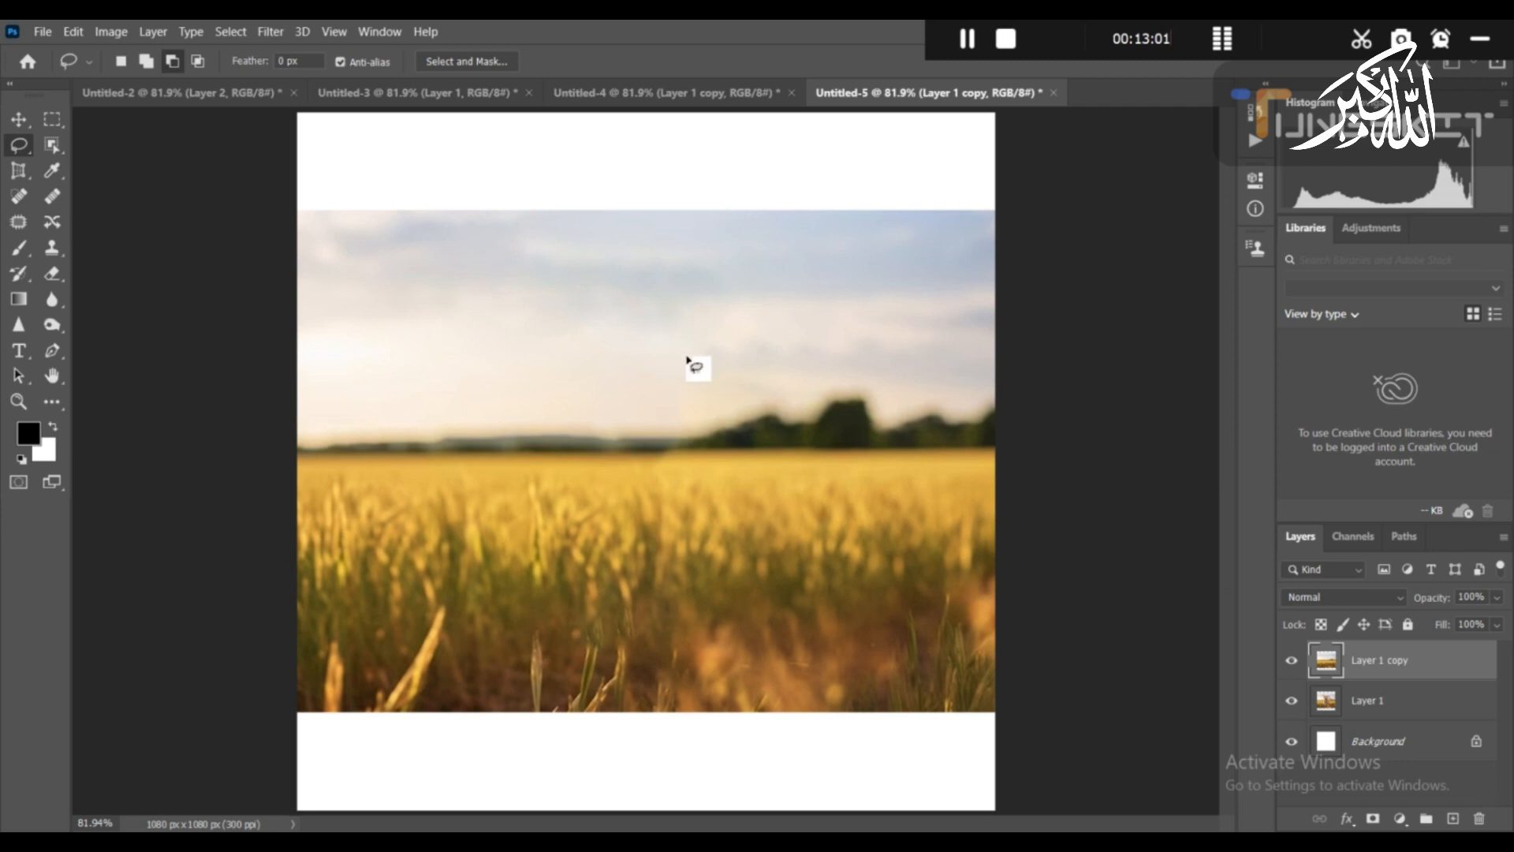
pyautogui.click(19, 117)
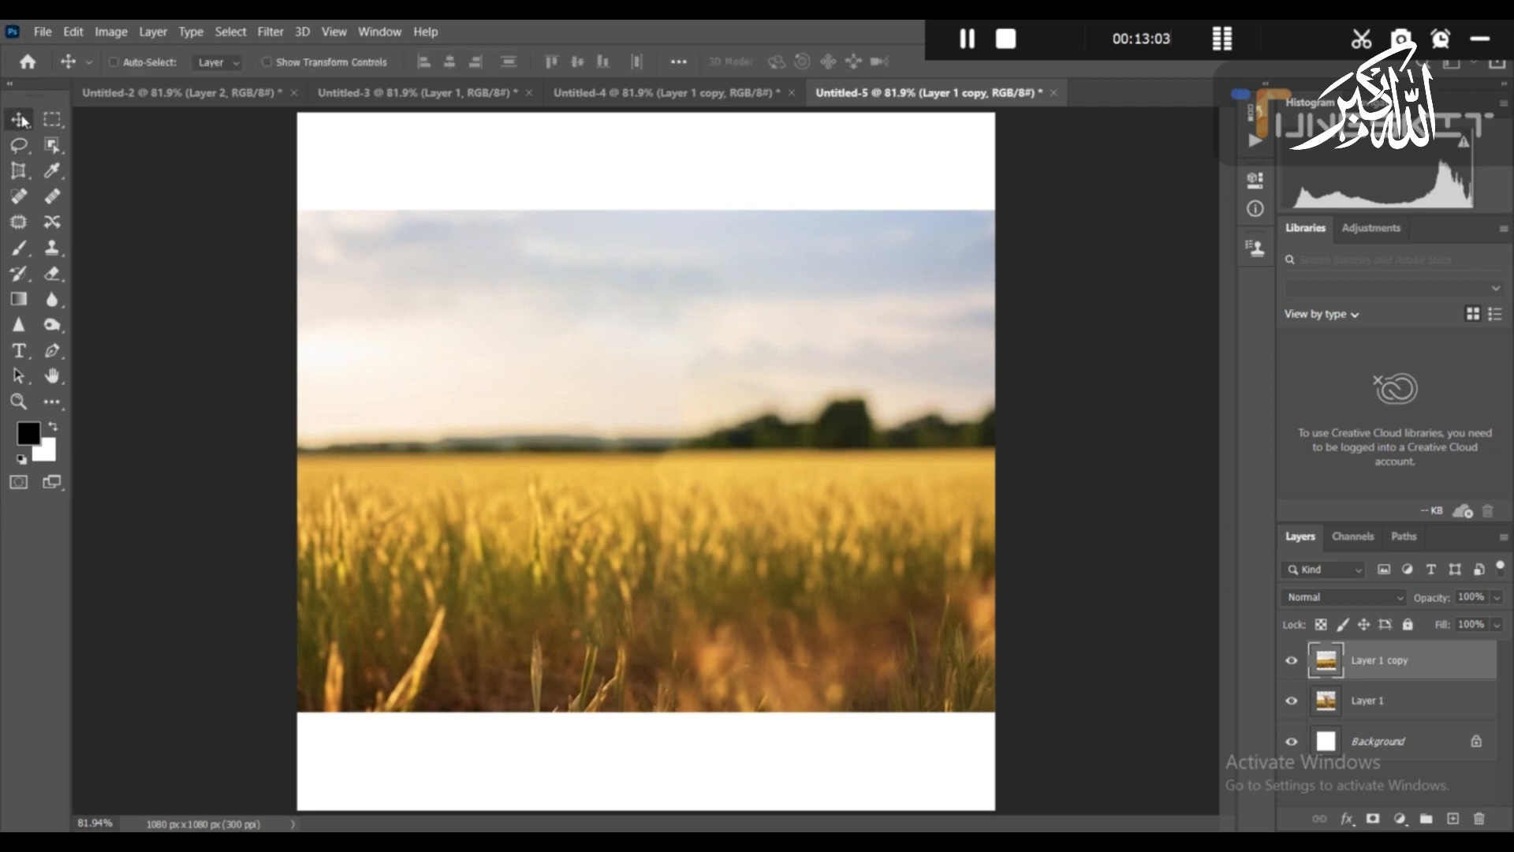